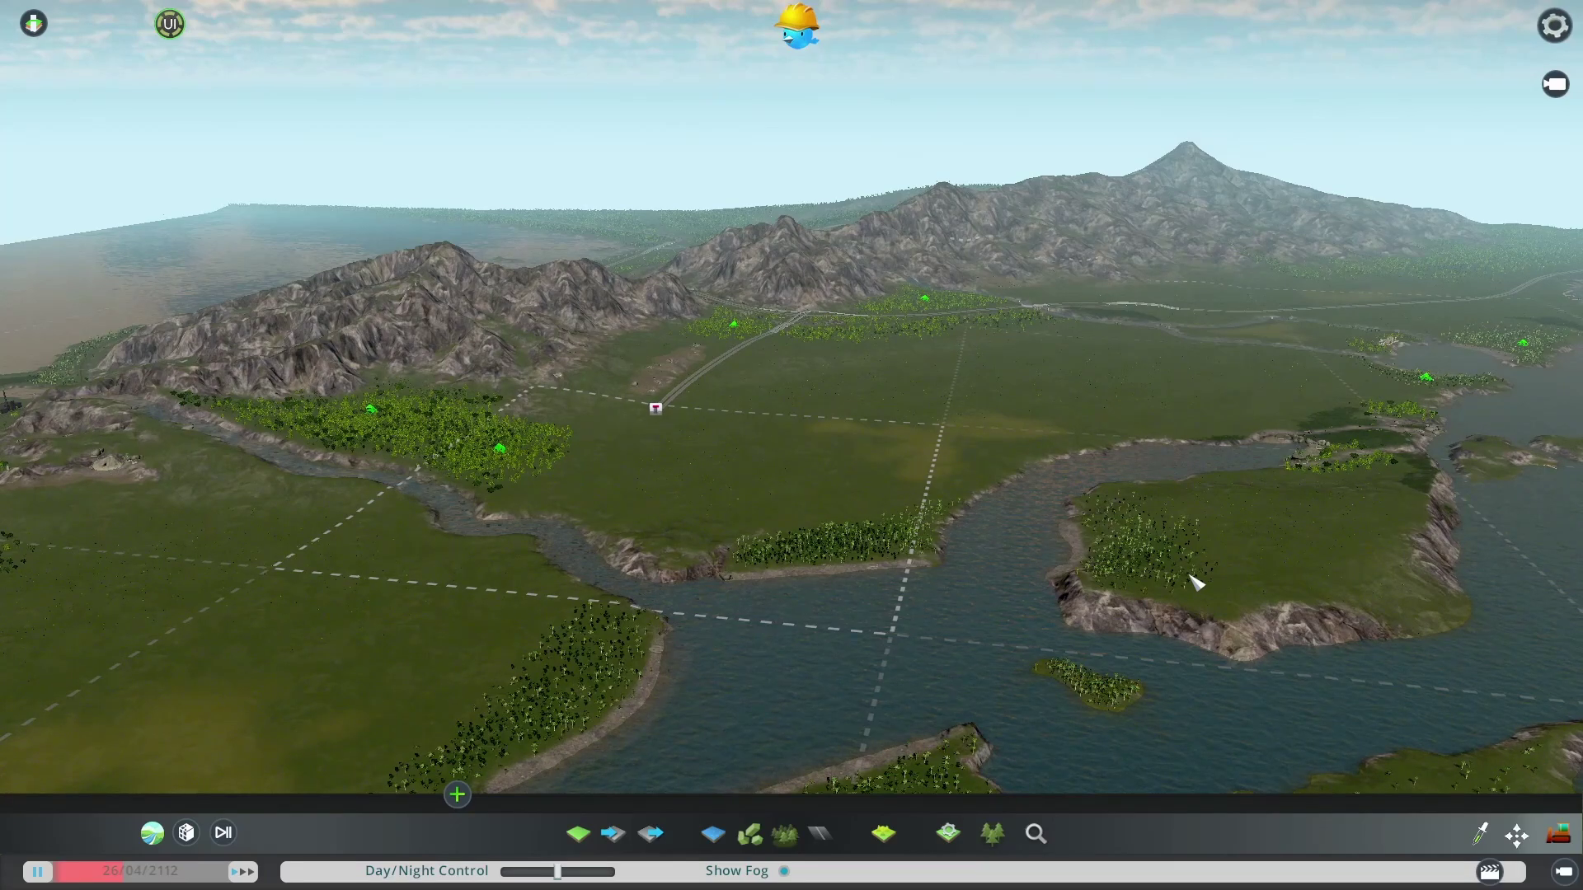
scroll(1183, 583, "down", 5)
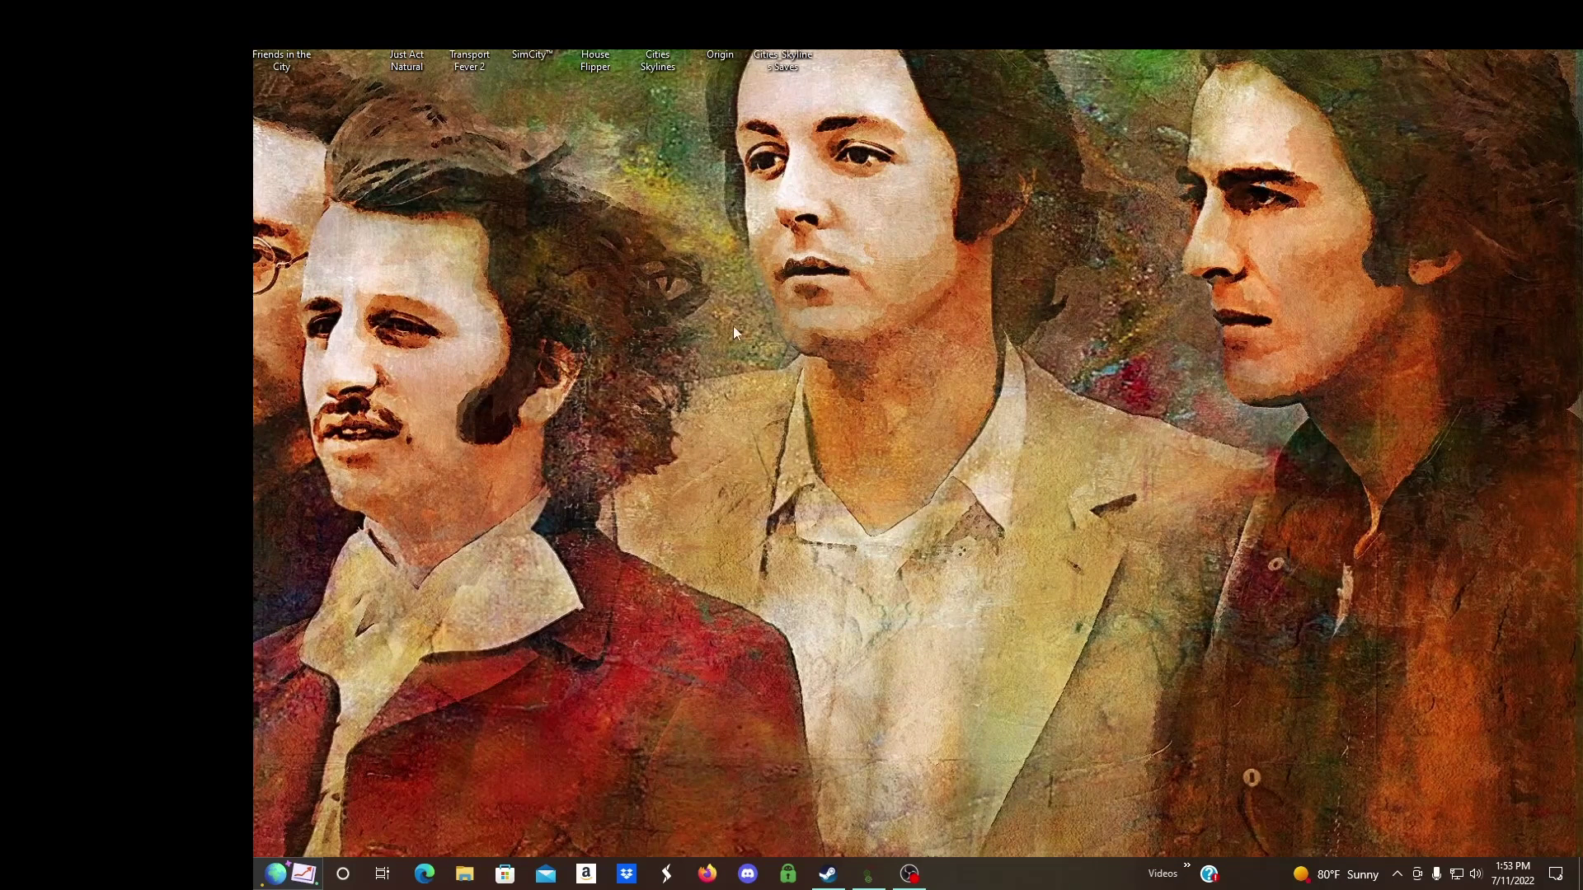
Open File Explorer and browse drive C through Users, the user profile, AppData and Local to the Colossal Order folder
key("super")
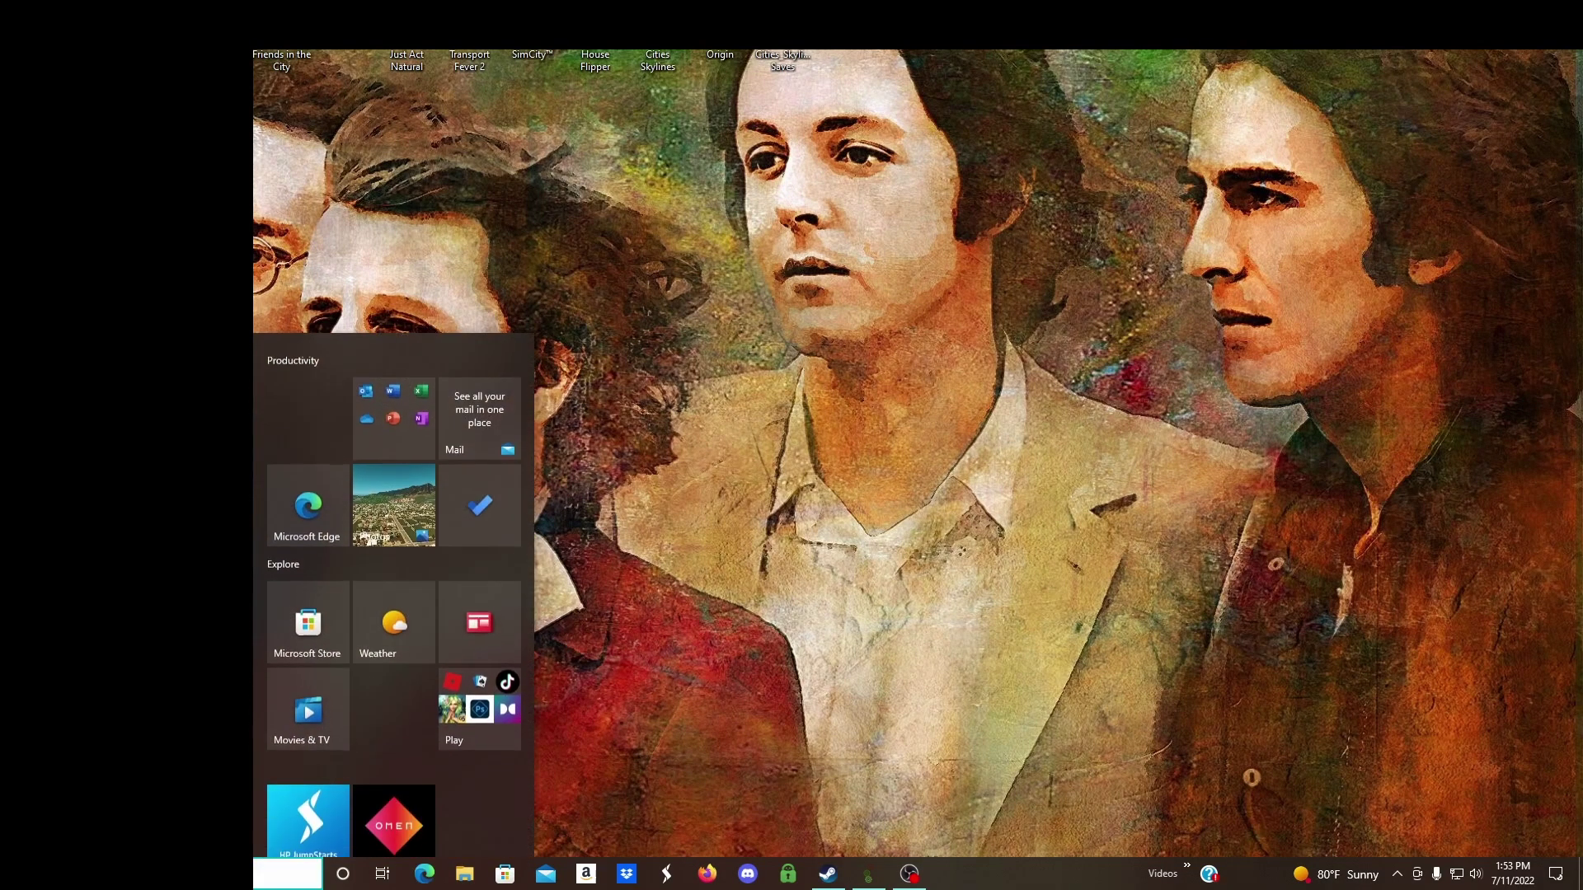
left_click(19, 719)
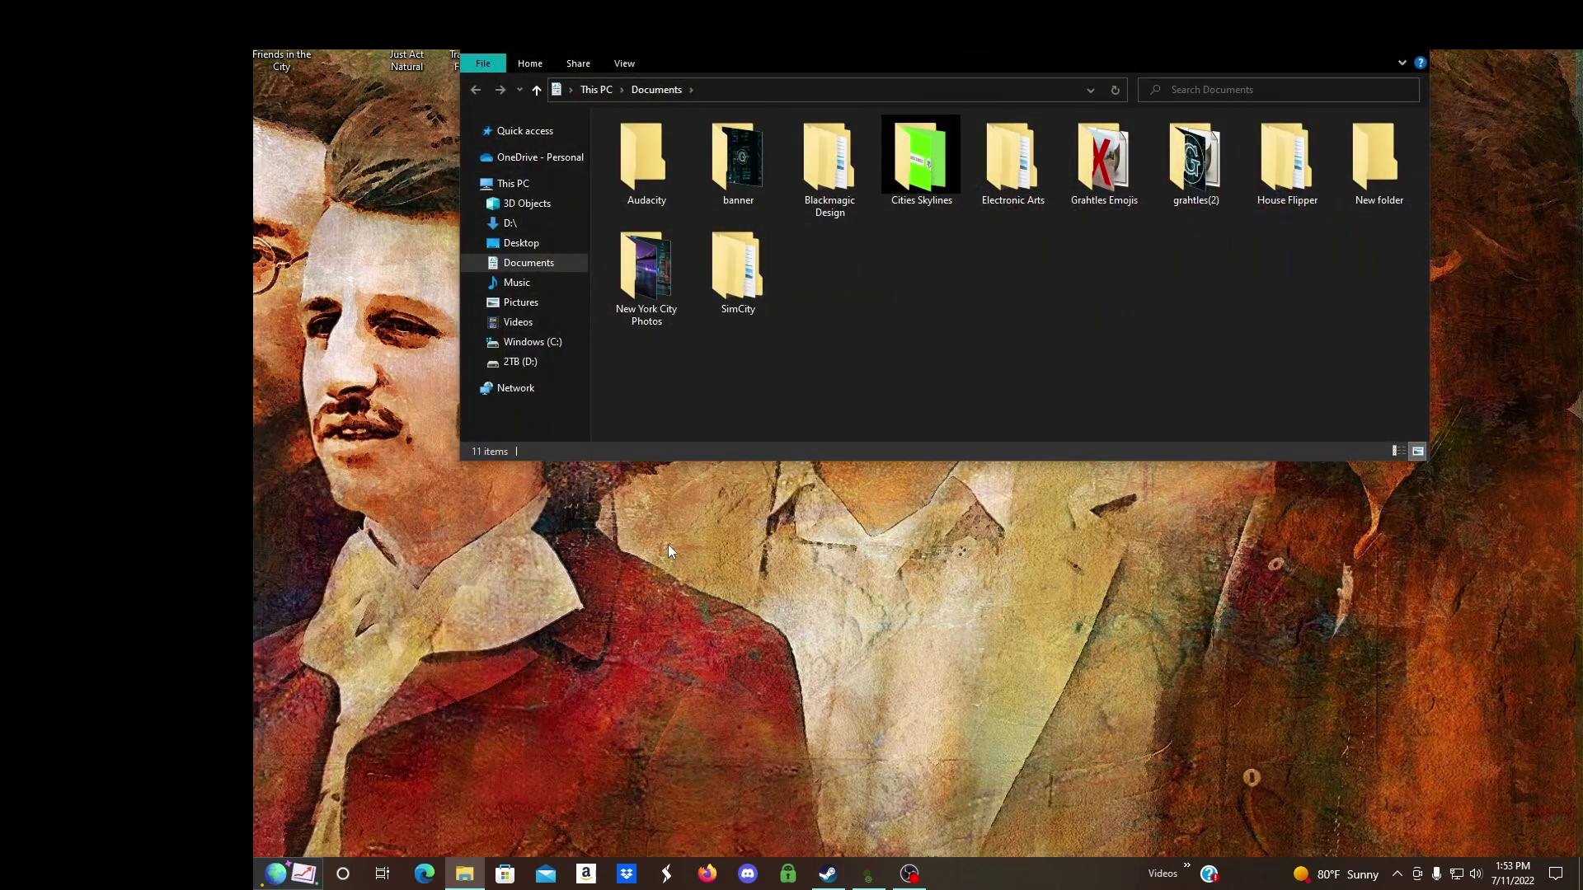
left_click(558, 343)
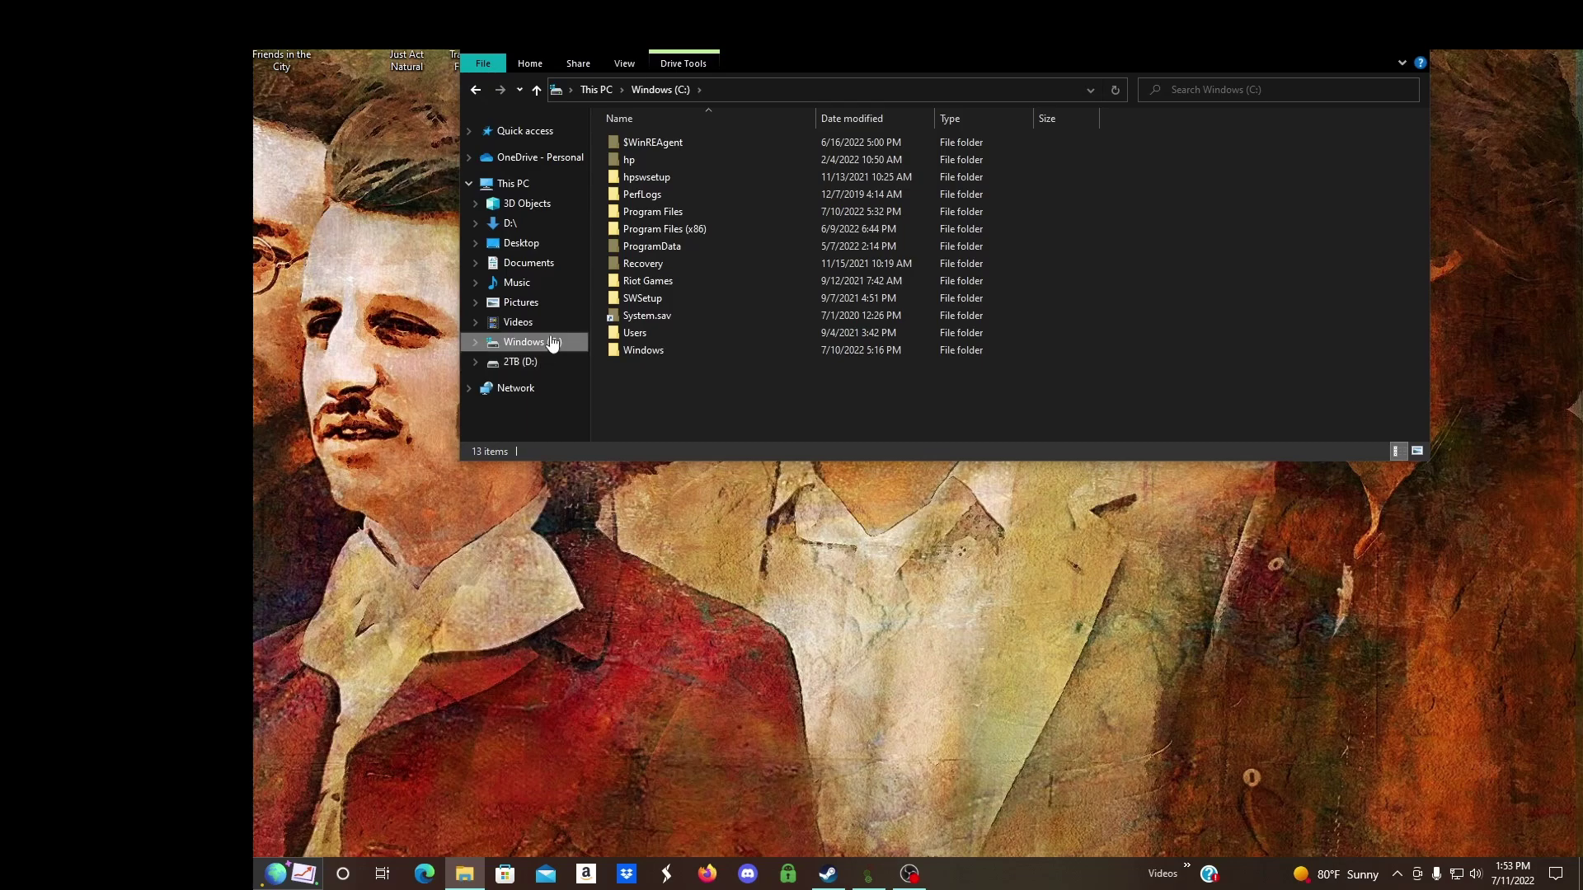
double_click(640, 333)
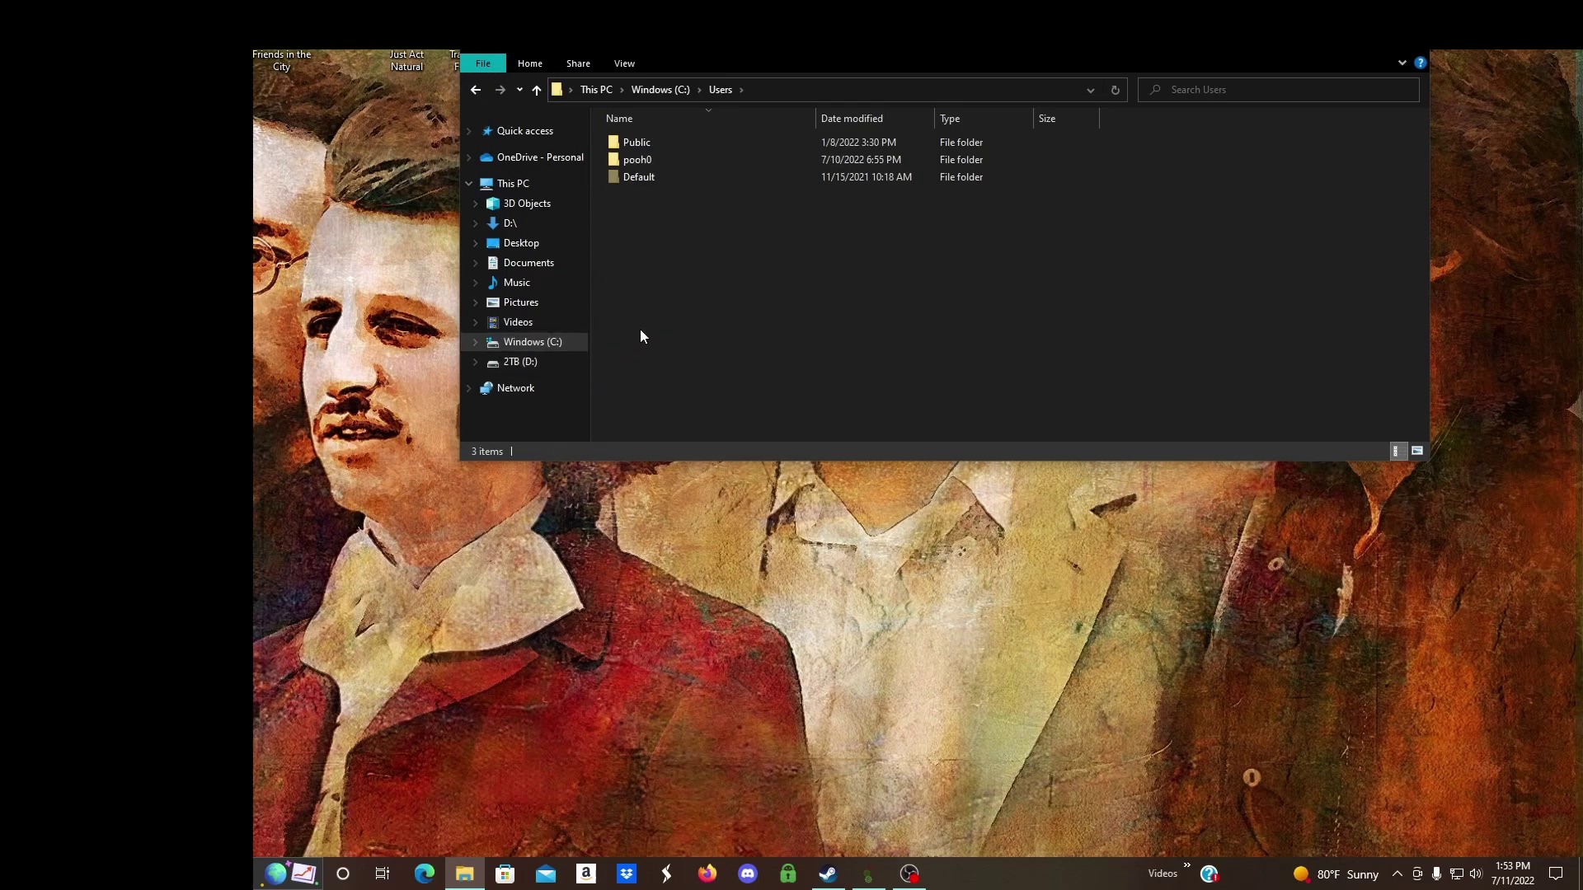
double_click(661, 157)
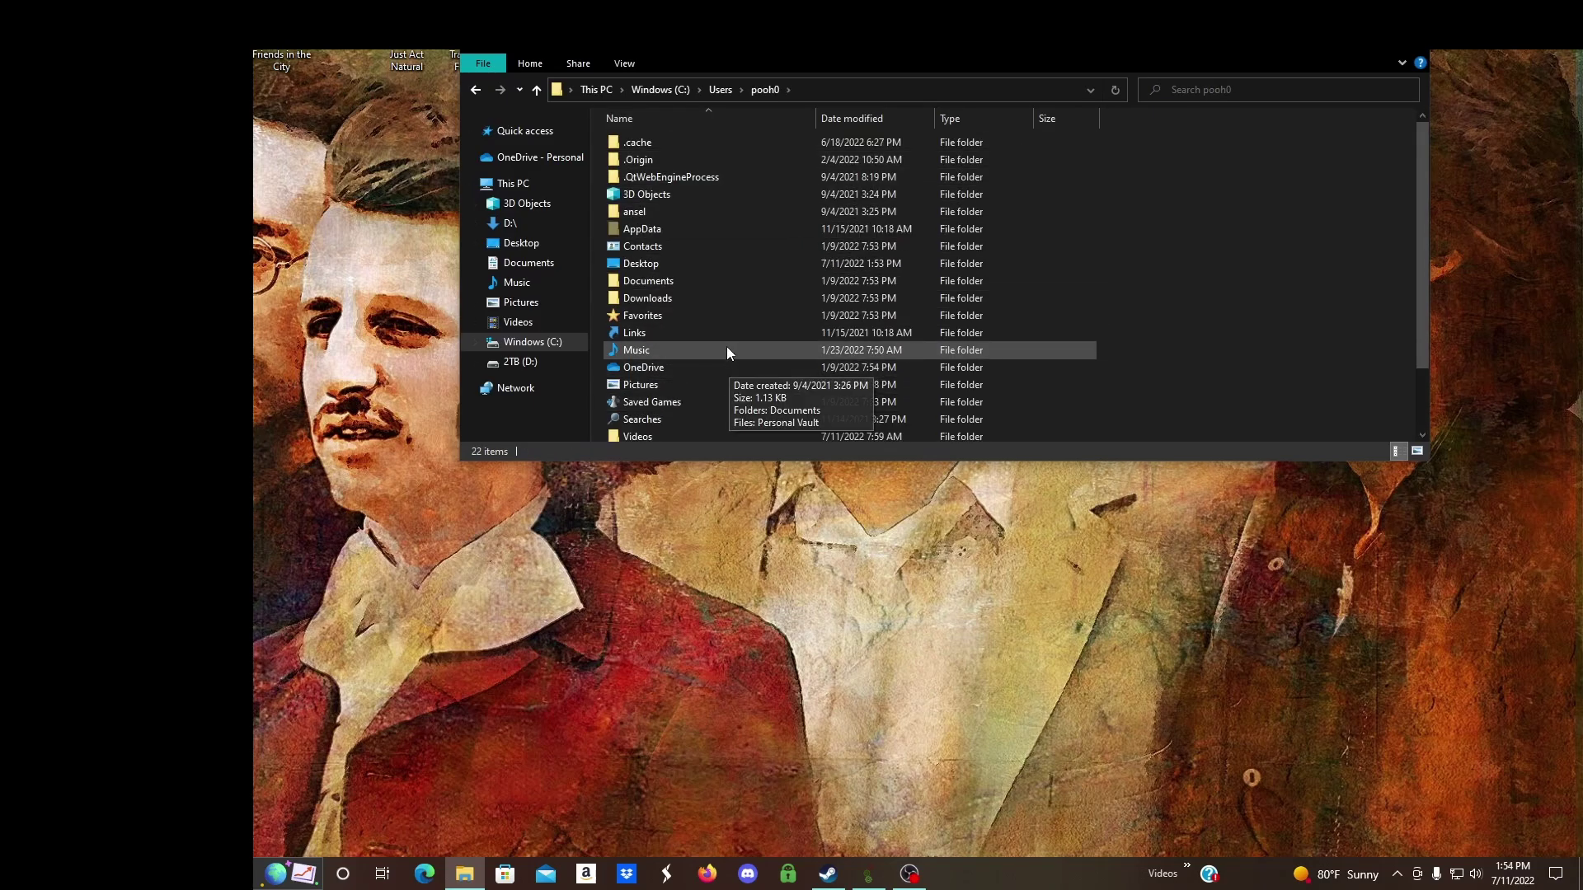
double_click(703, 227)
double_click(670, 142)
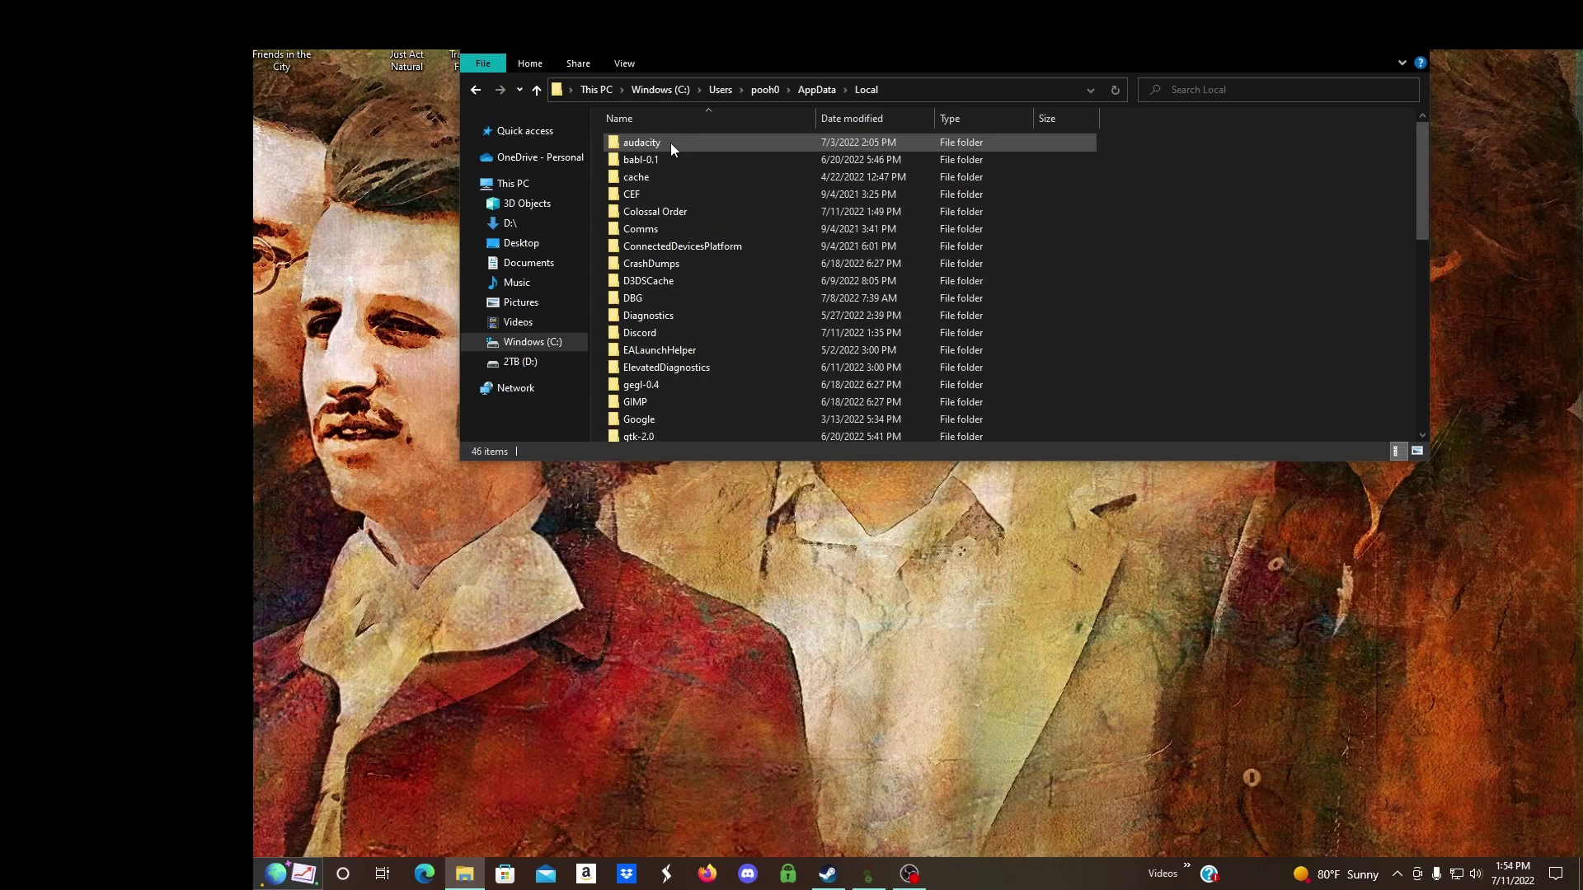
double_click(691, 211)
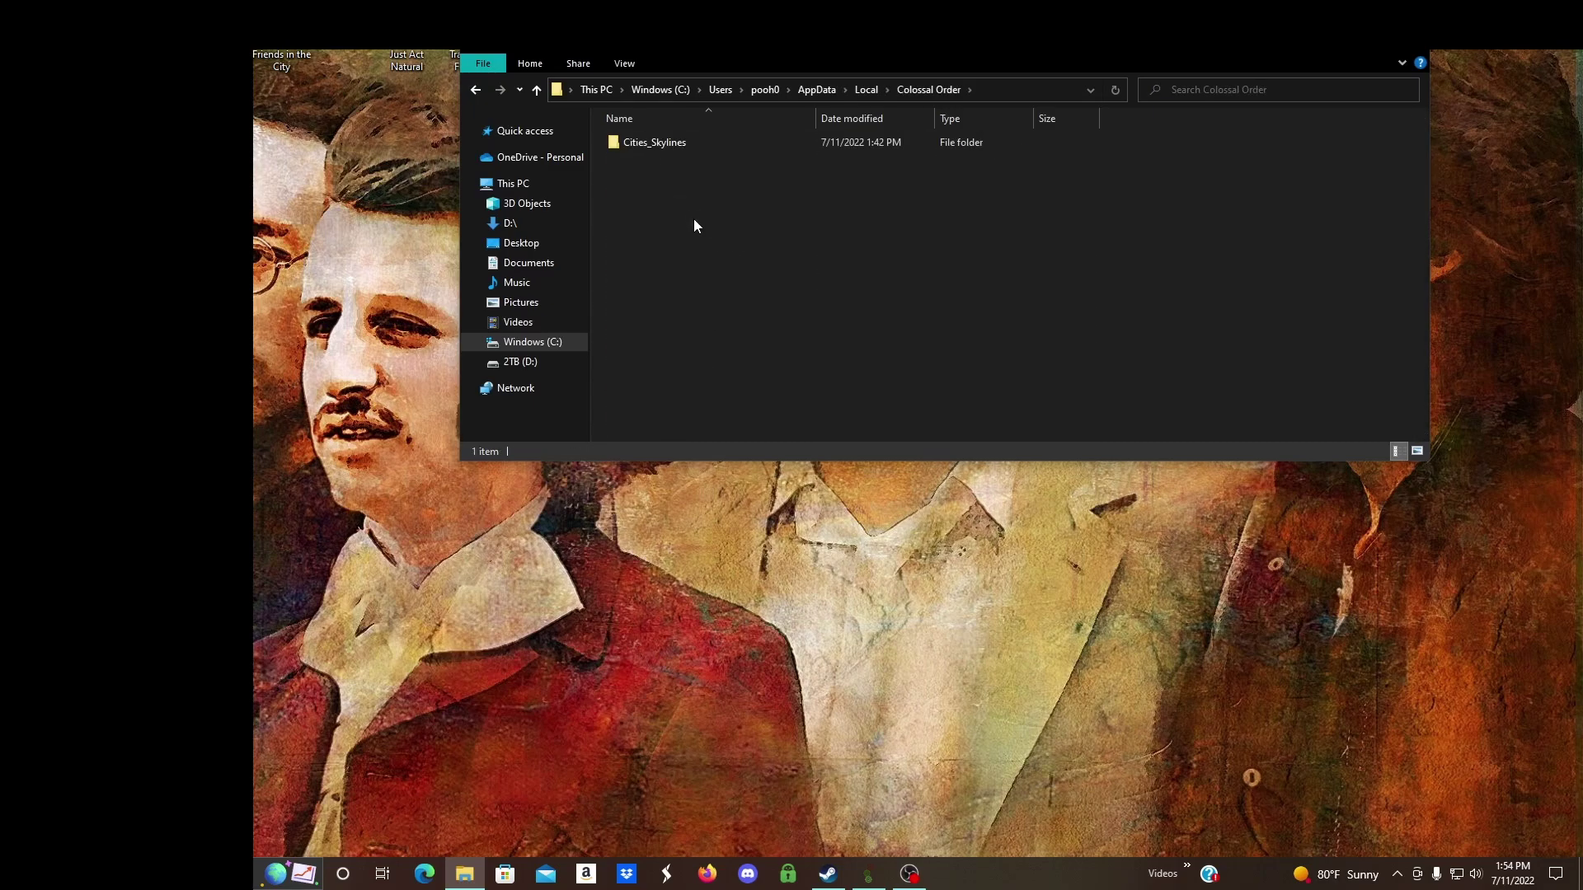
Create a shortcut to the Cities_Skylines folder inside the Colossal Order folder
right_click(680, 141)
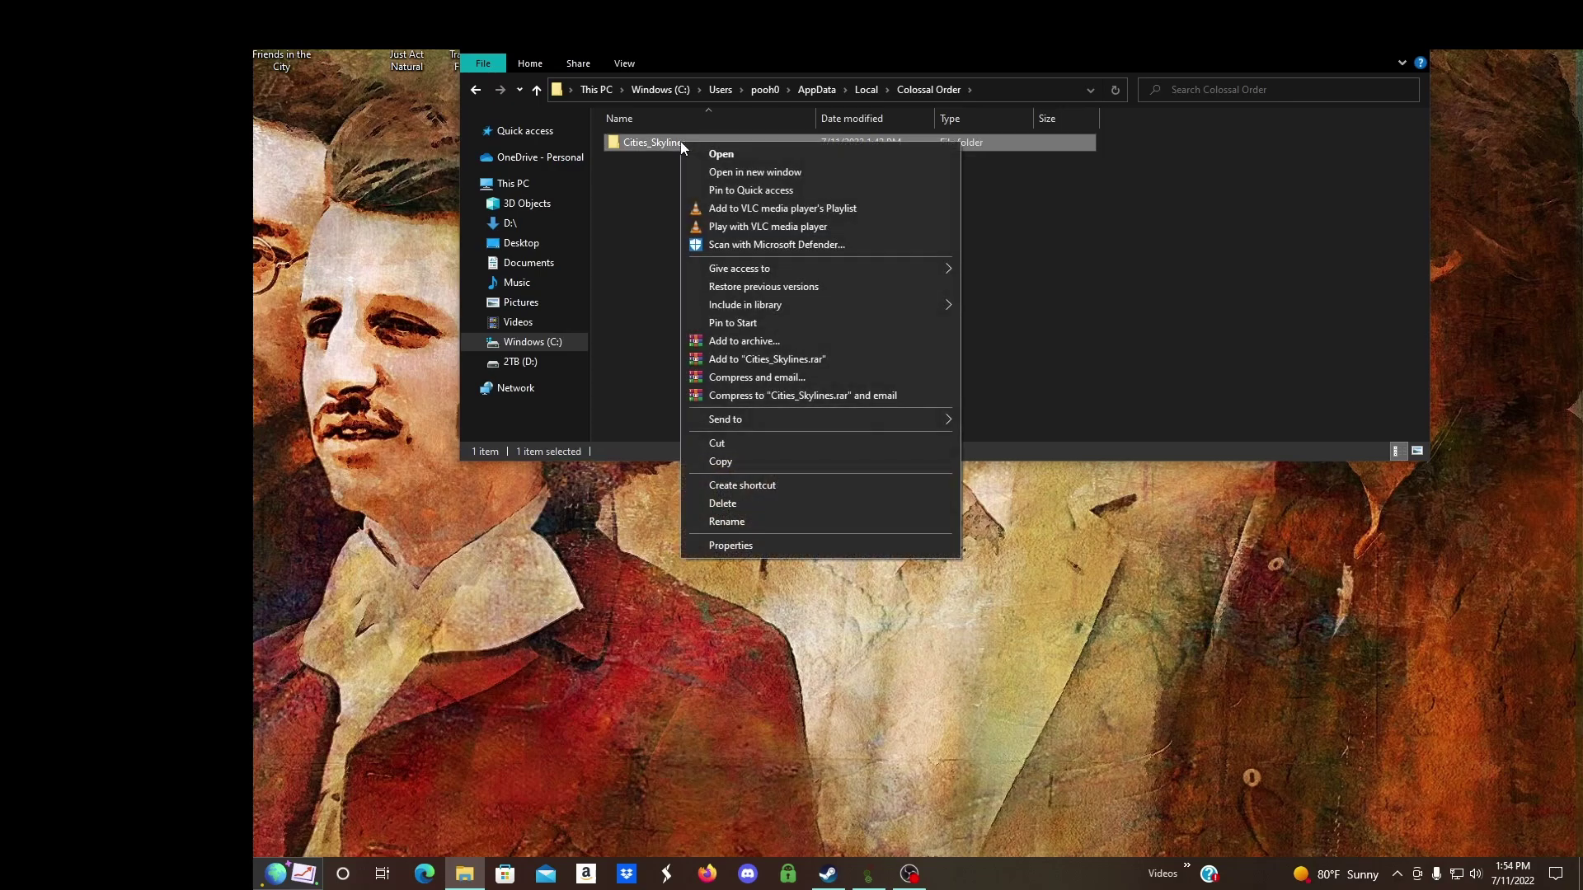
left_click(764, 490)
left_click_drag(863, 52, 883, 282)
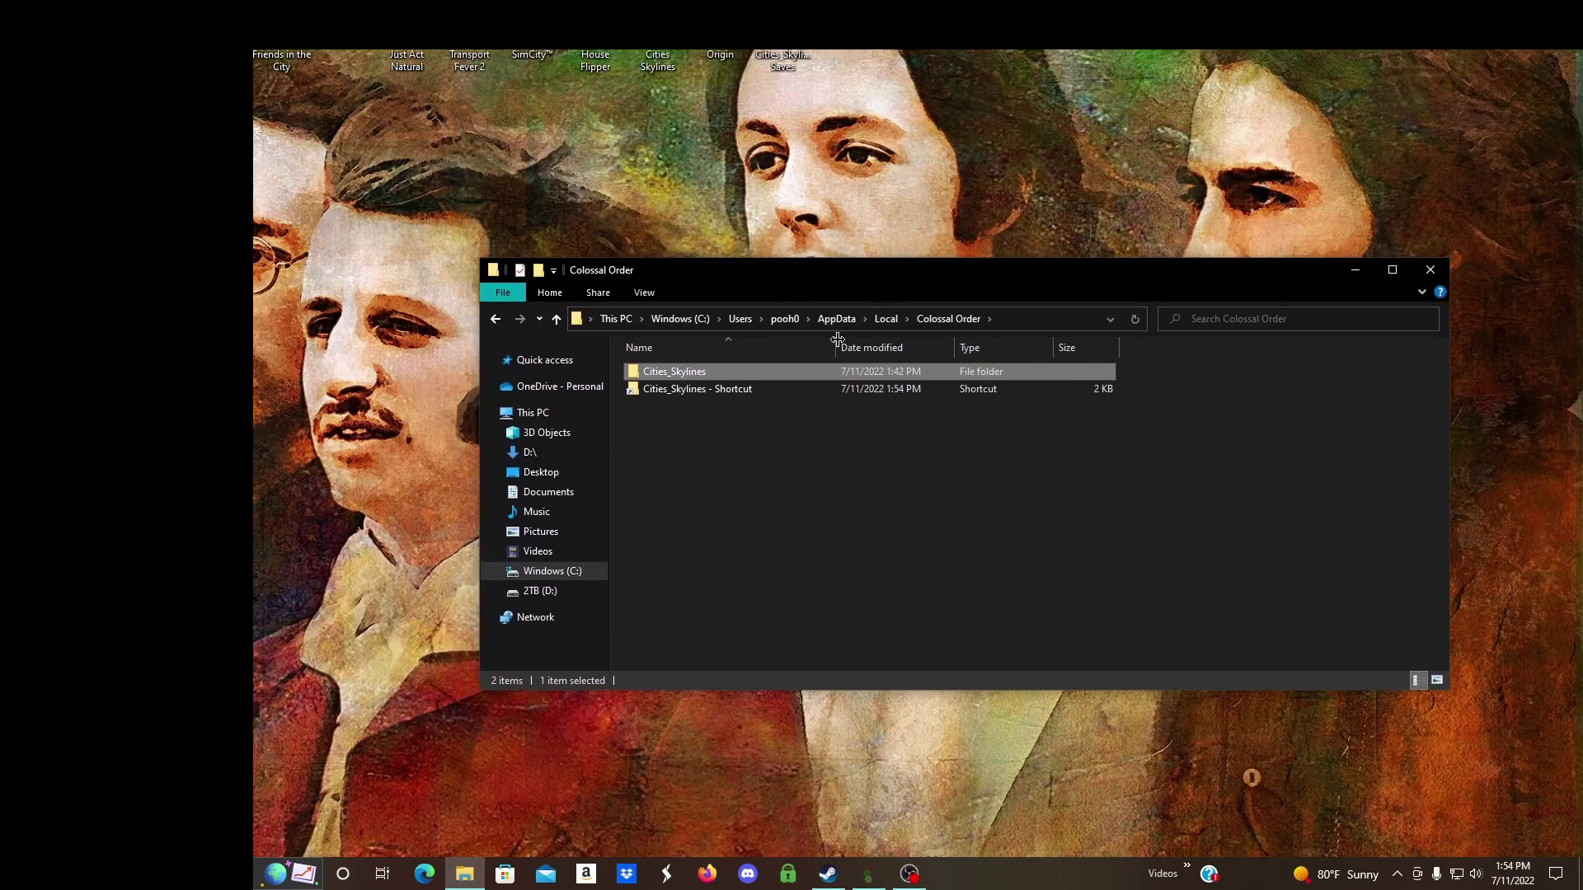
mouse_move(745, 390)
left_mouse_down()
mouse_move(915, 76)
mouse_move(804, 450)
mouse_move(774, 392)
left_mouse_up()
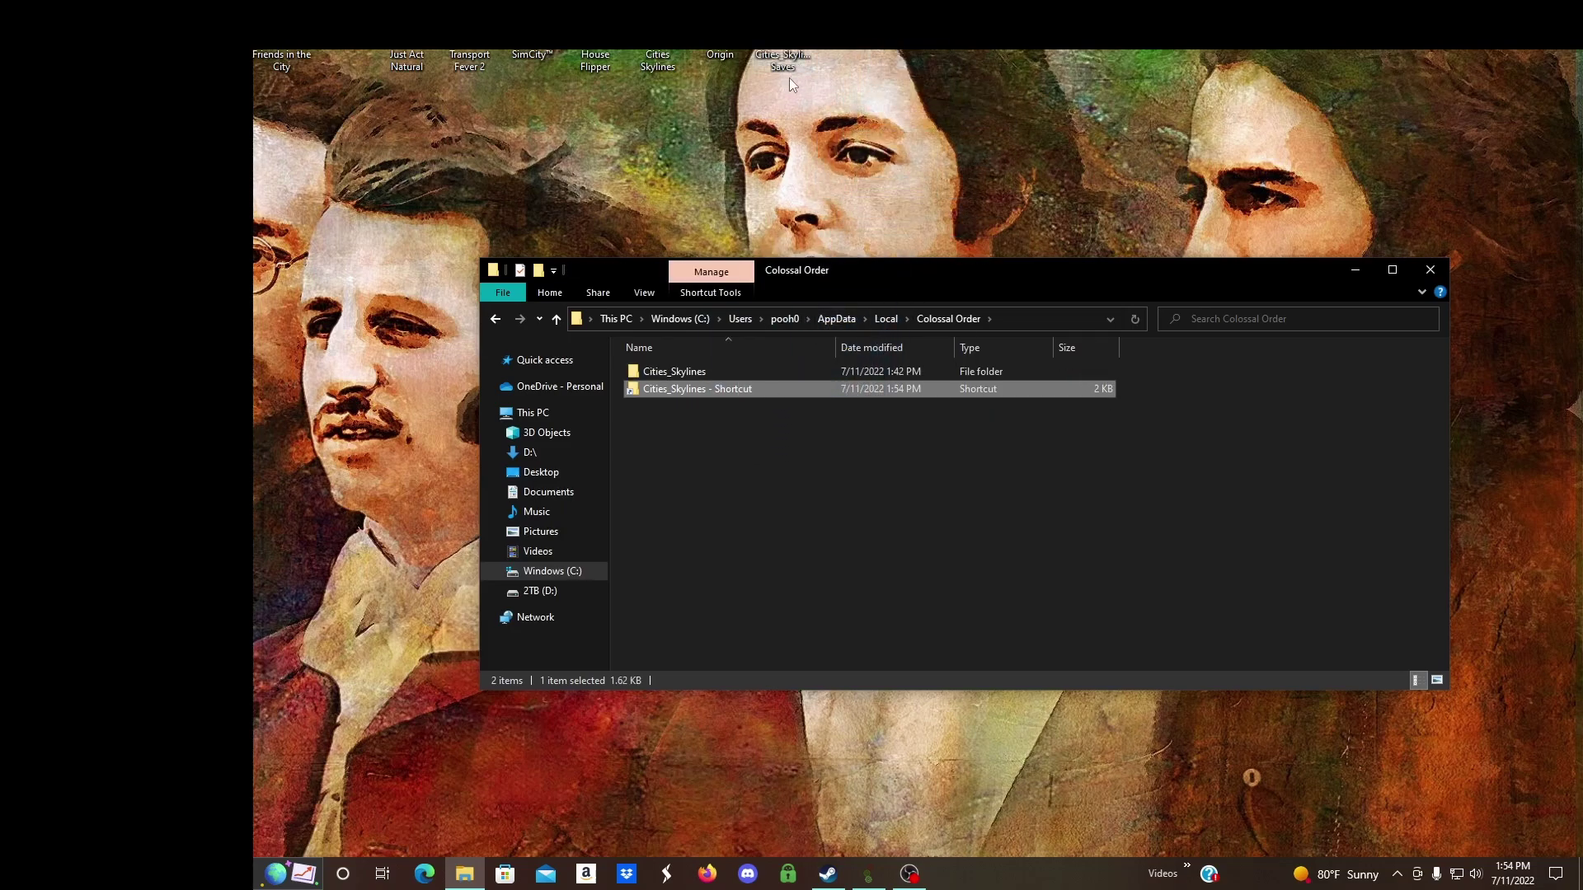
Delete the duplicate Cities_Skylines shortcut and close the Colossal Order folder window
right_click(736, 385)
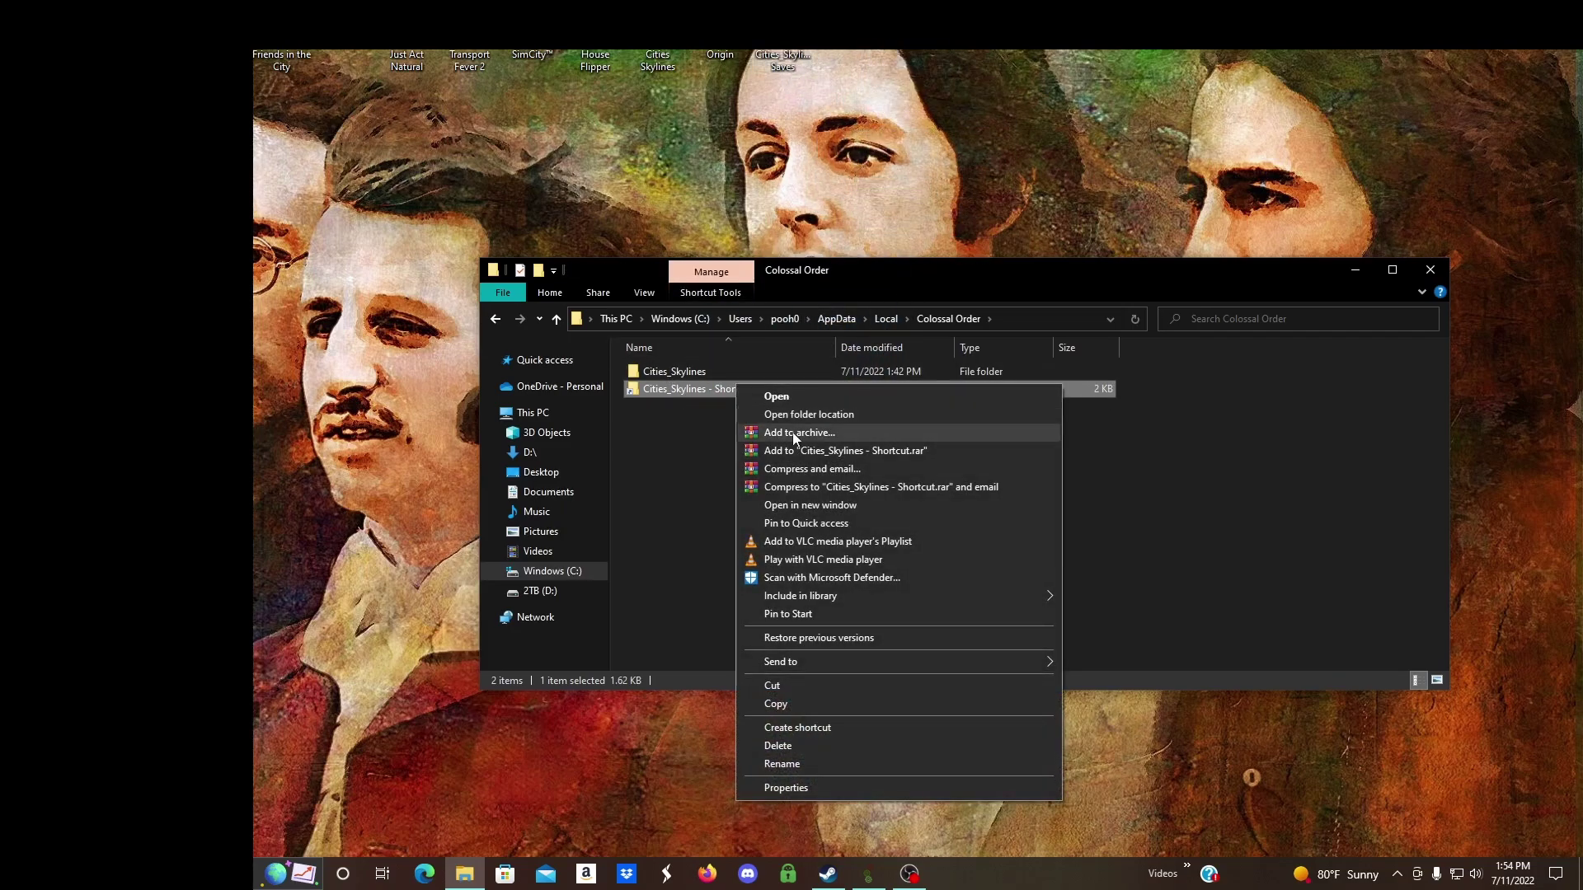
left_click(820, 746)
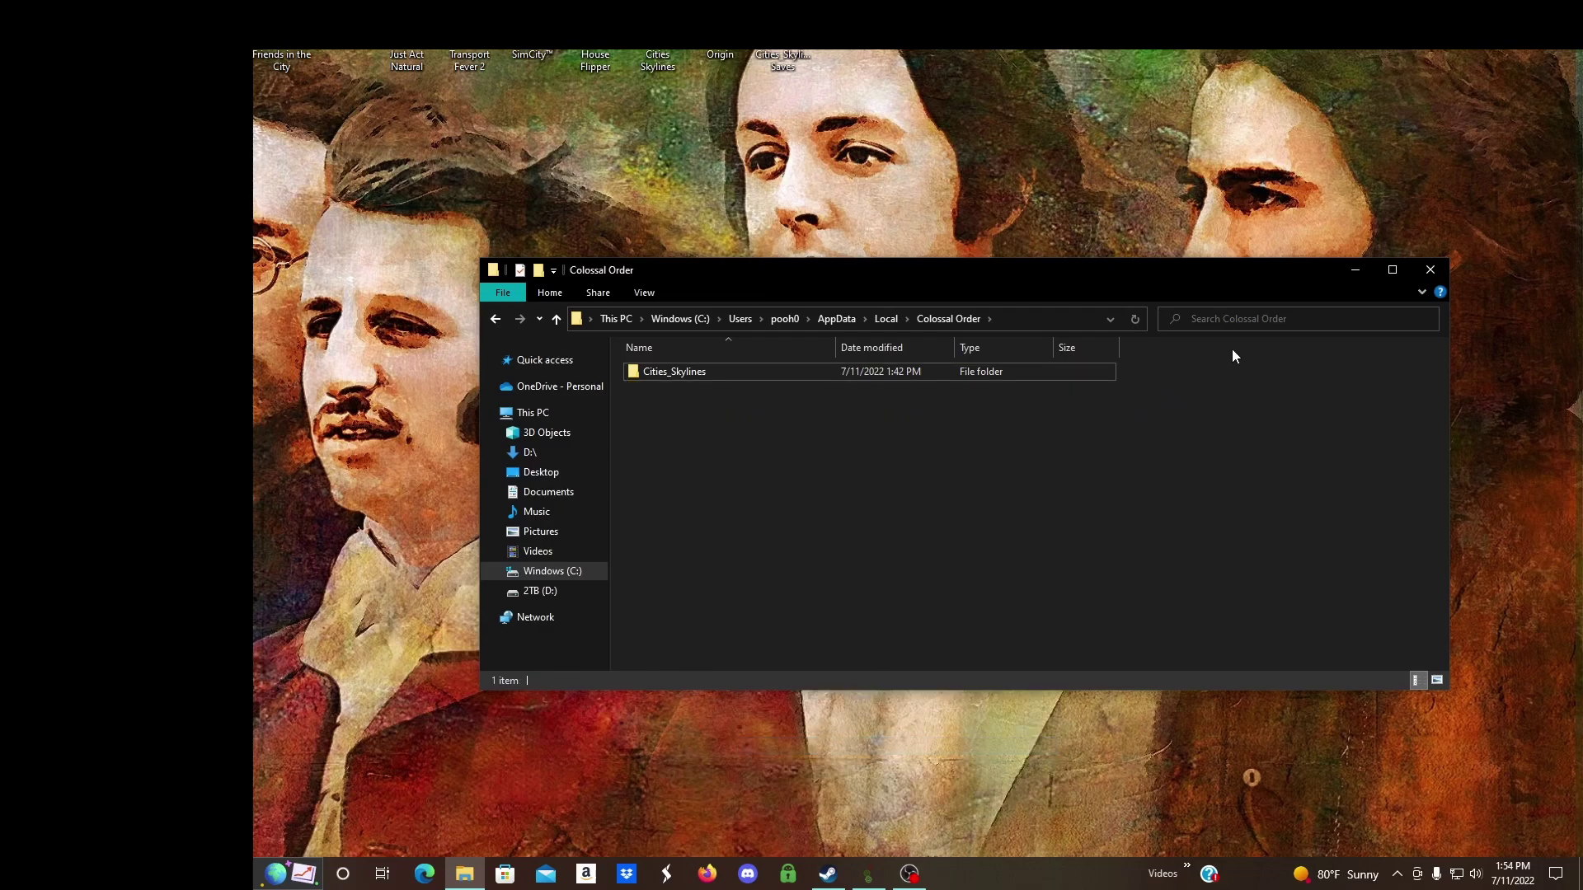
left_click(1430, 272)
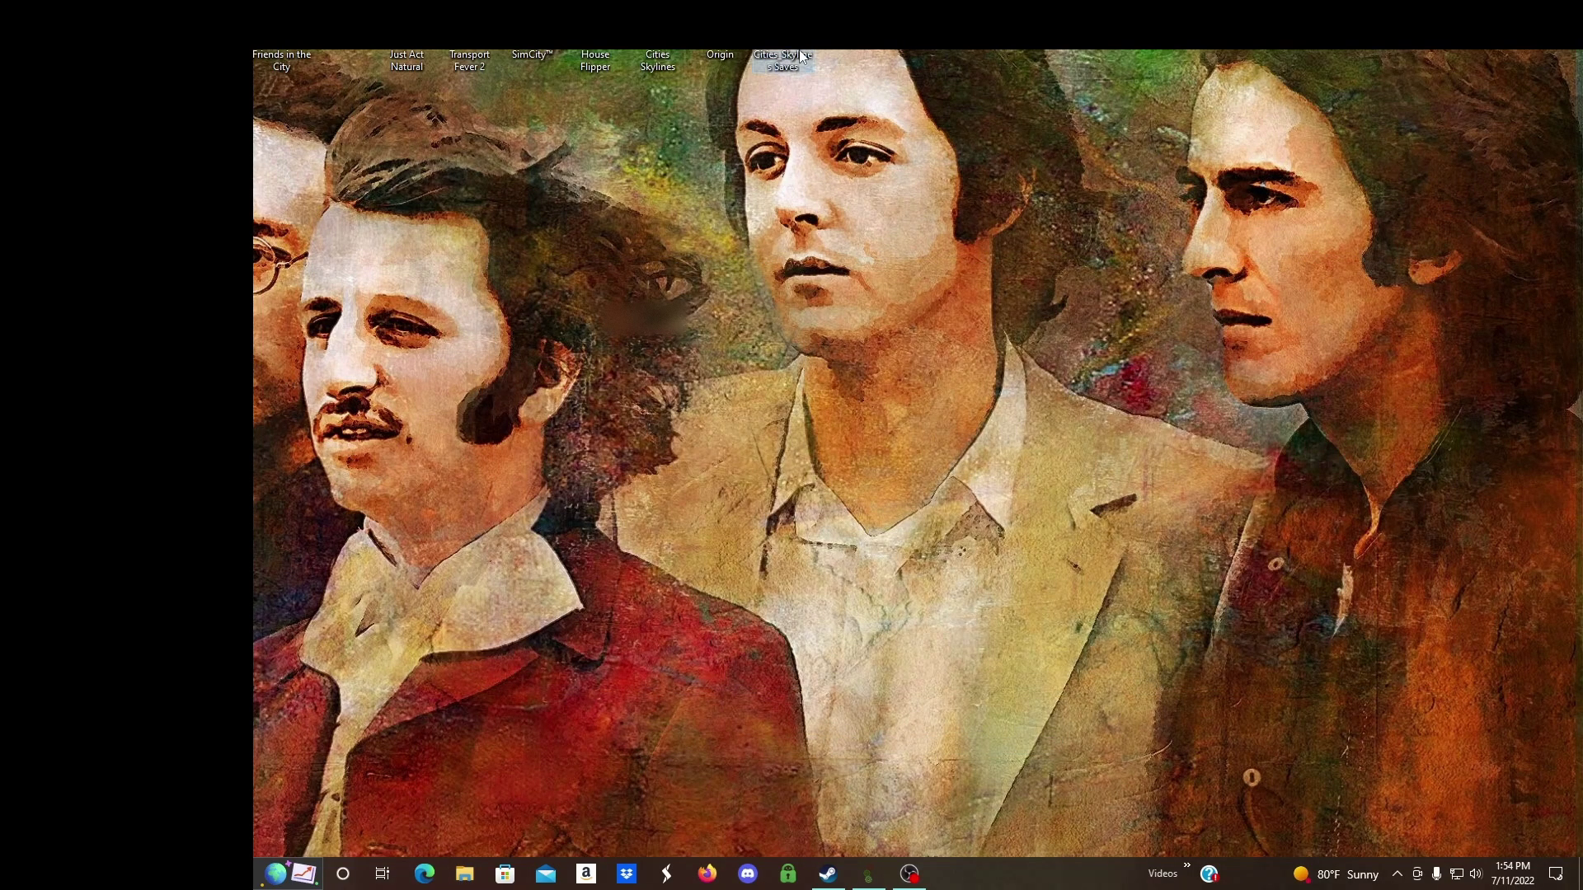
Open the Cities_Skylines folder from its desktop shortcut and look through the saved games in its Saves folder
double_click(796, 66)
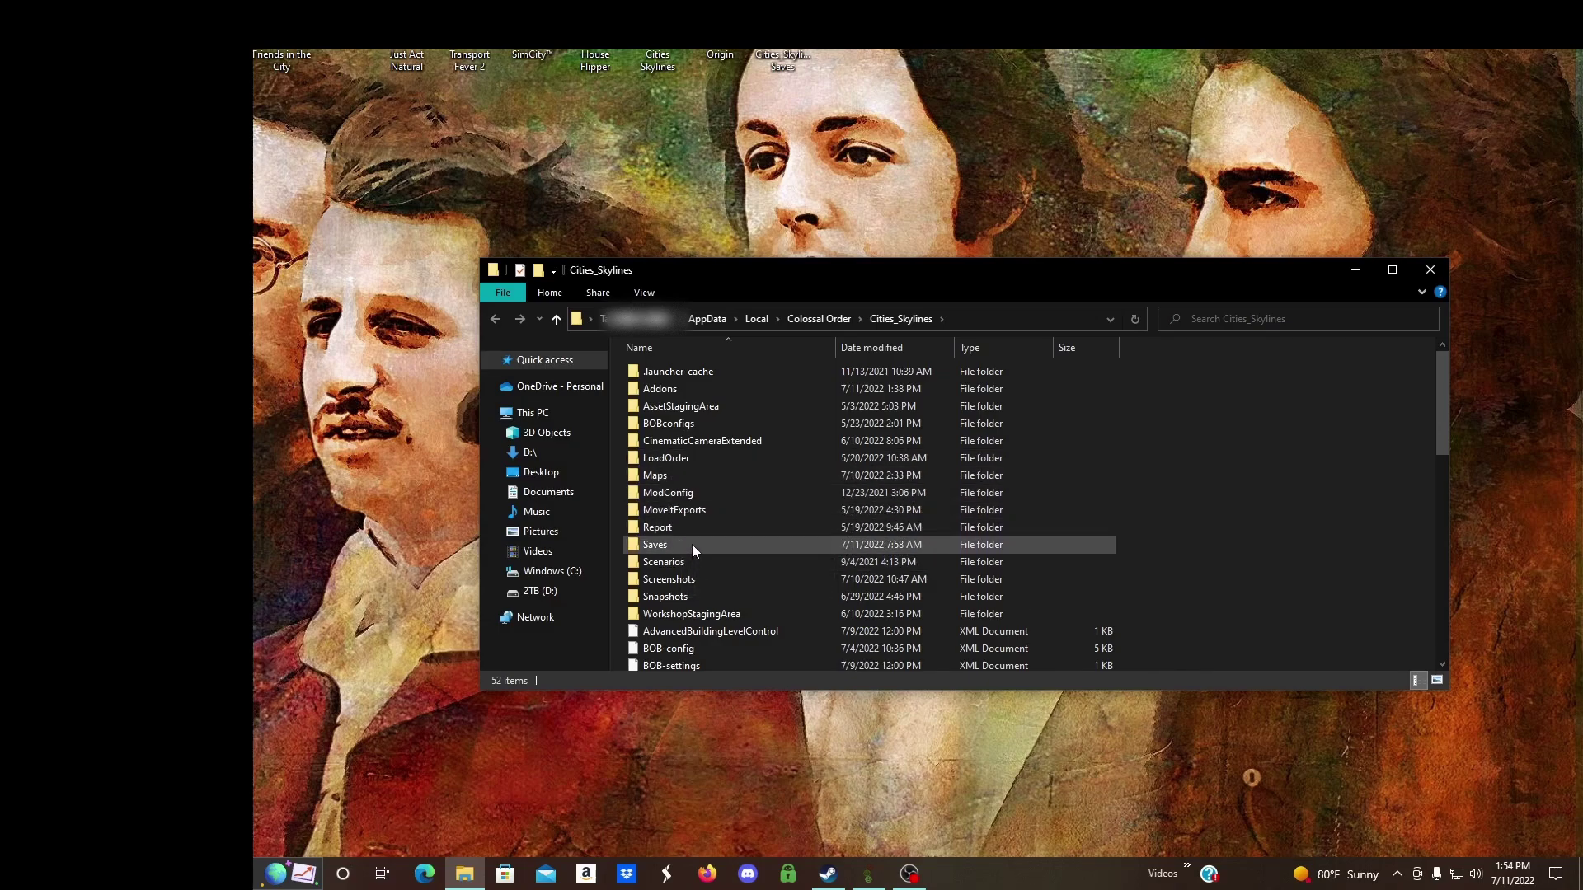
double_click(654, 545)
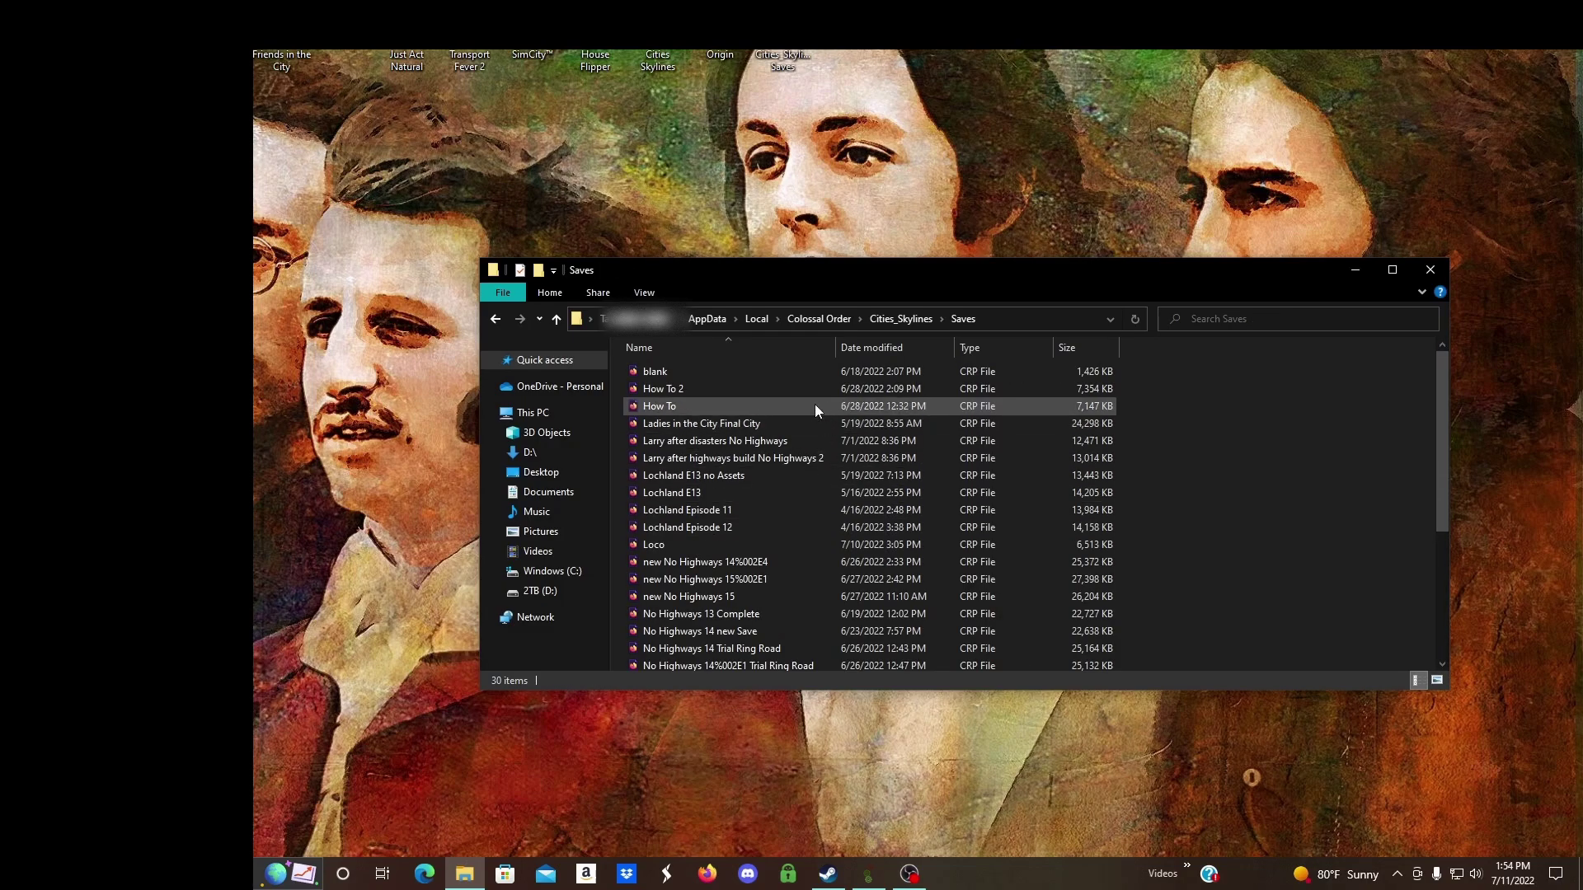
scroll(815, 405, "down", 4)
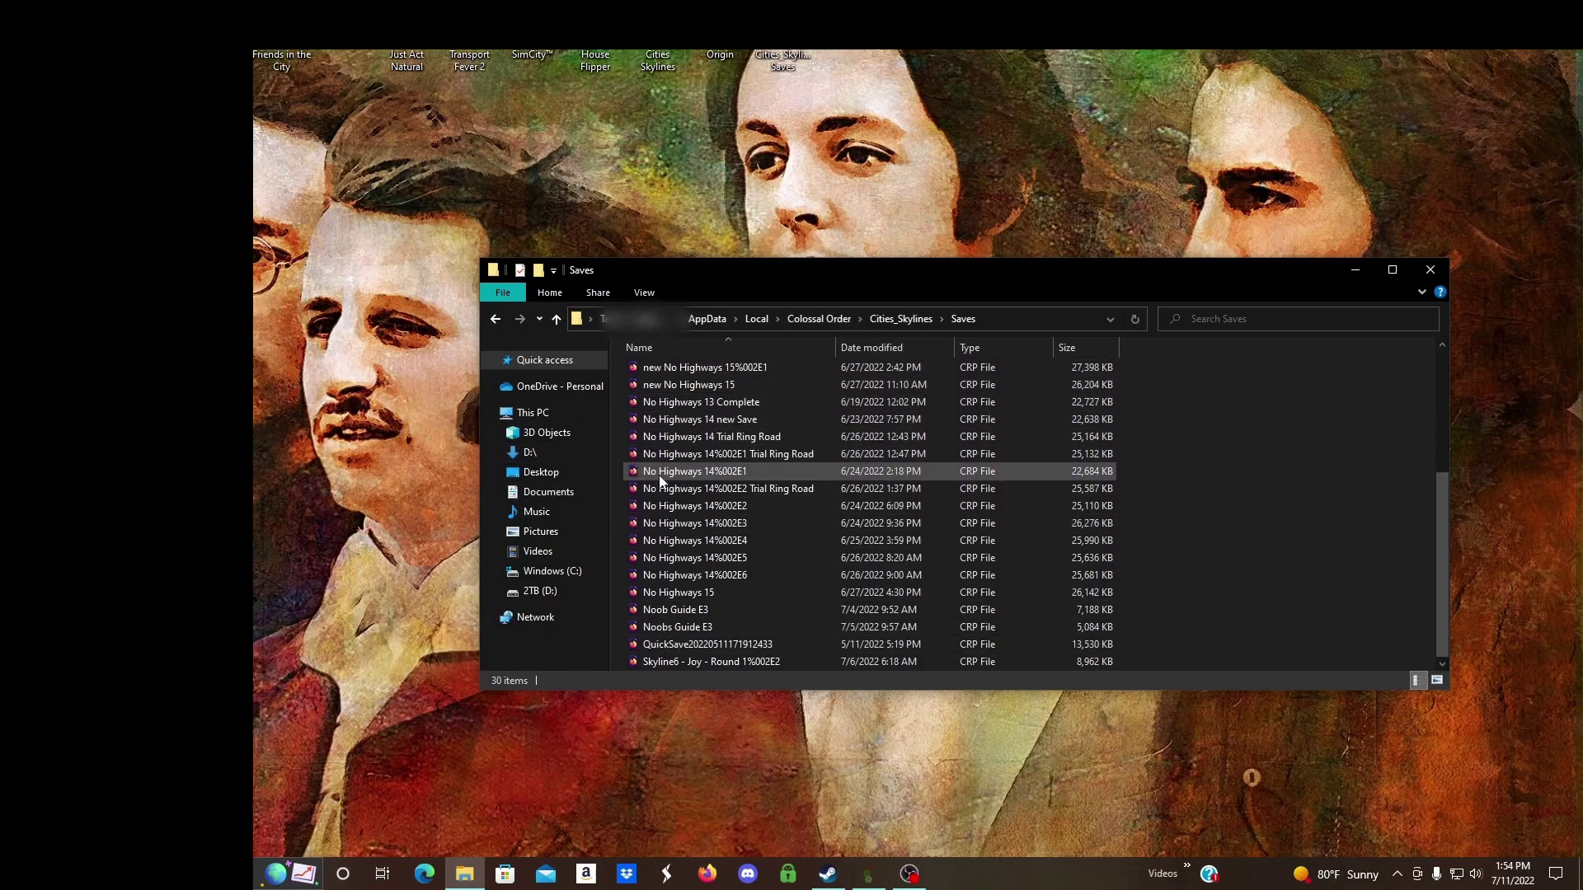
left_click(1431, 270)
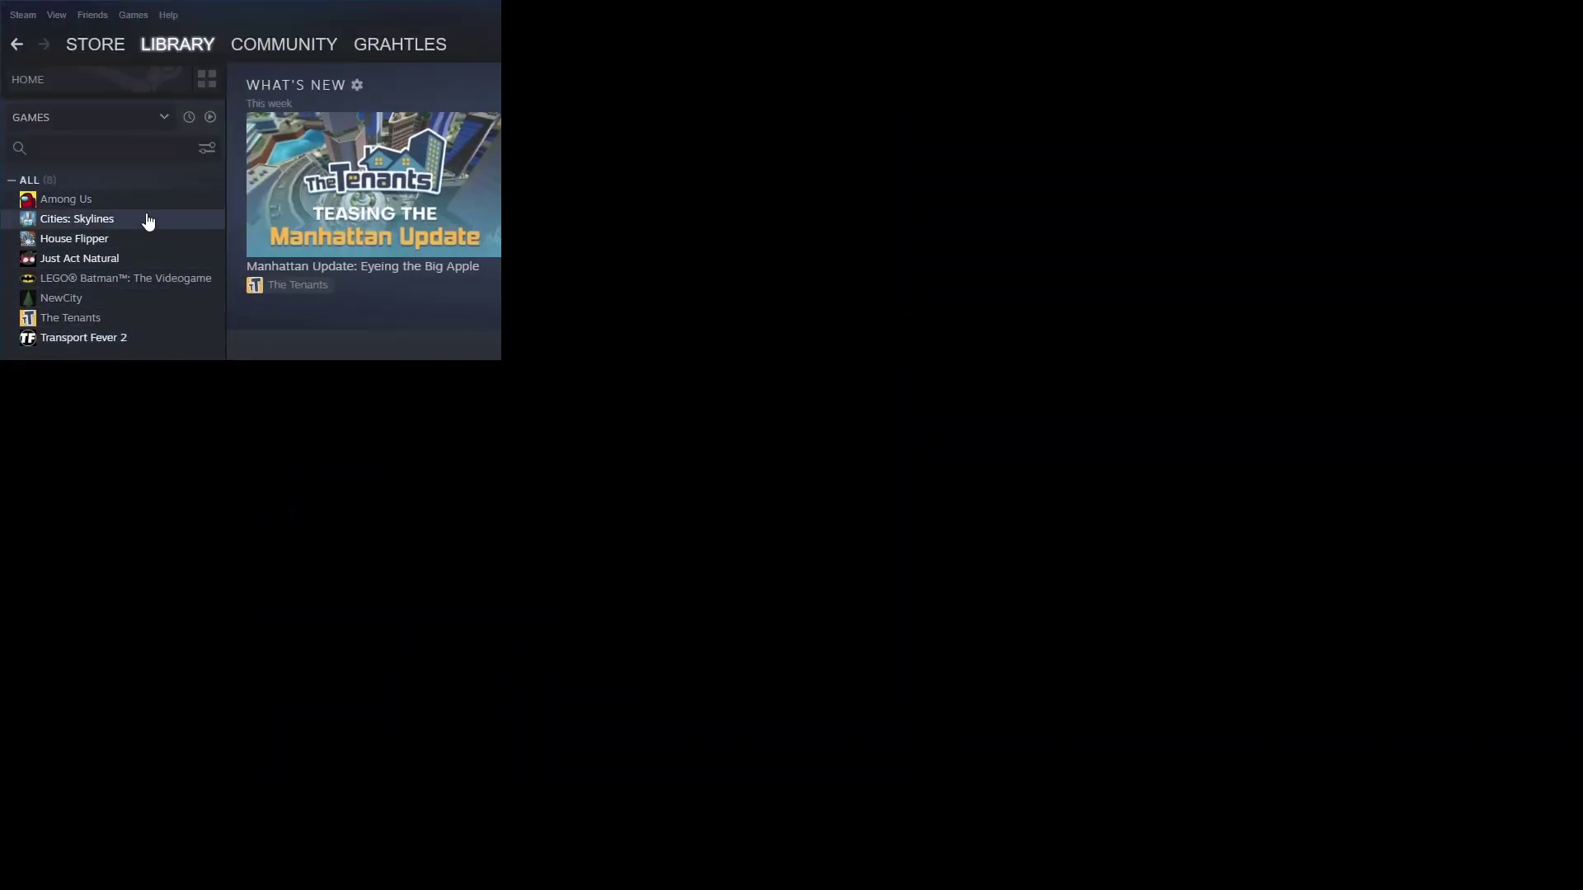
Browse the local files of Cities: Skylines from the Steam library and open the Maps folder inside Files
right_click(148, 220)
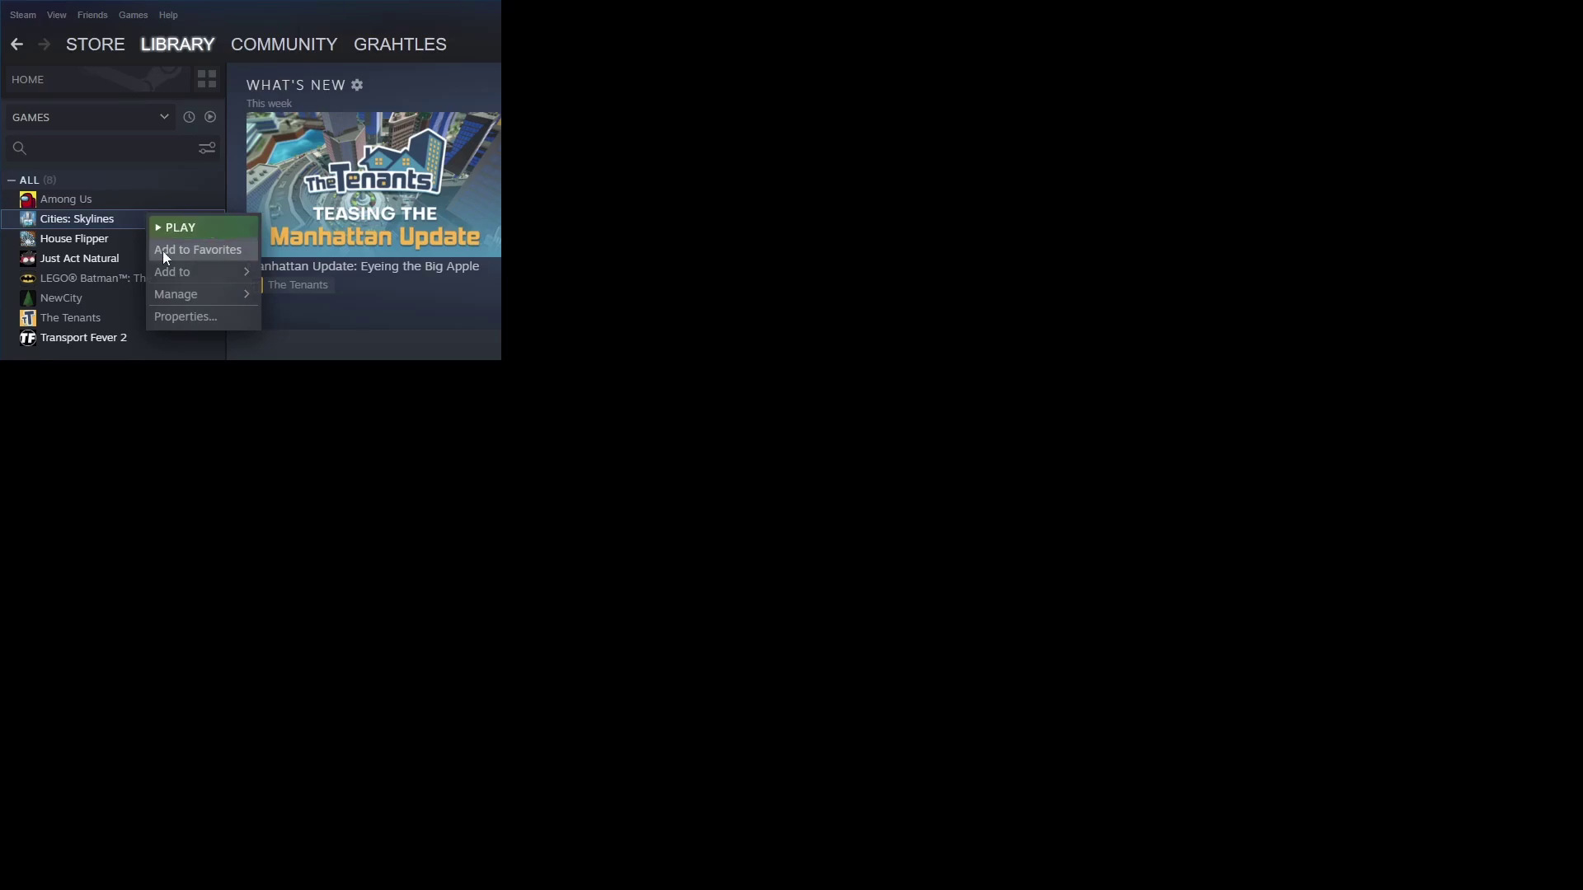
mouse_move(181, 294)
left_click(308, 321)
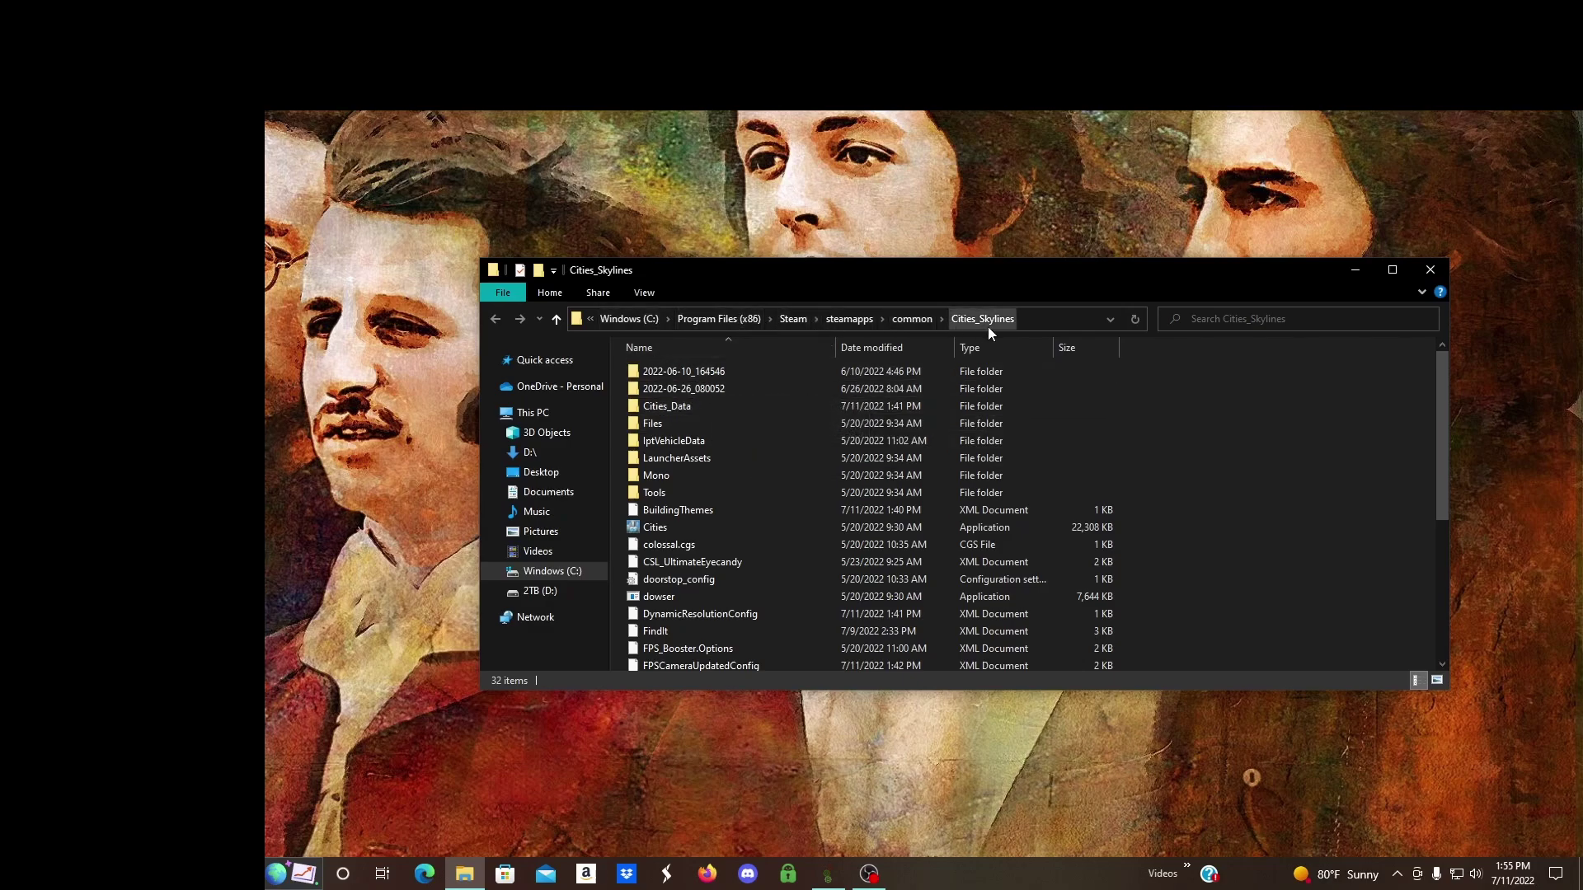
double_click(711, 425)
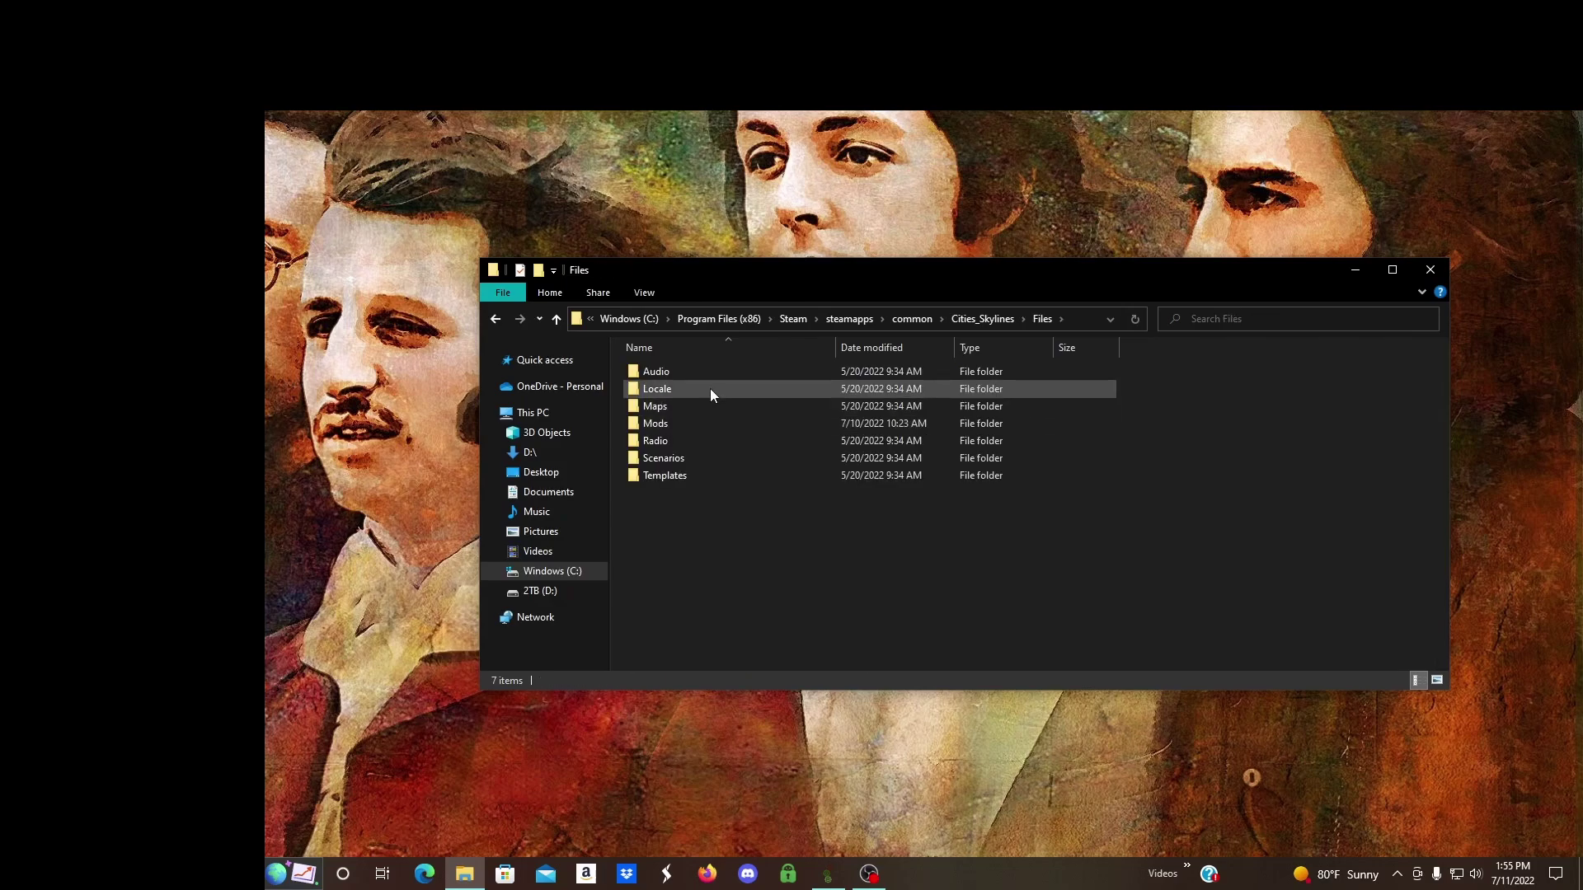
double_click(709, 405)
scroll(779, 420, "down", 14)
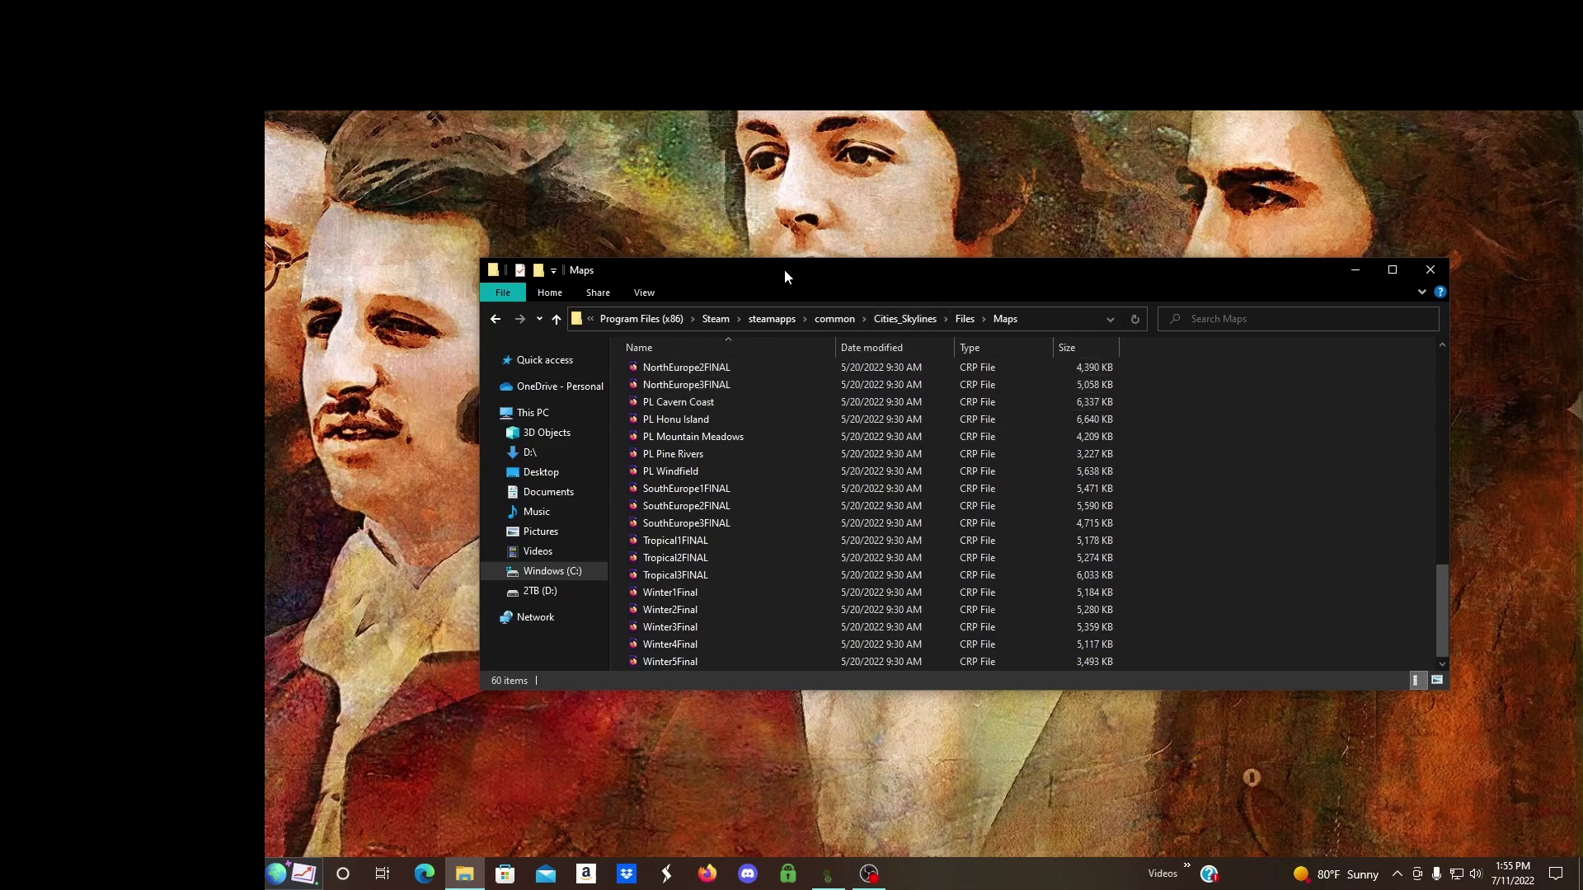
Arrange the Steam Maps folder and the AppData Cities_Skylines folder in separate visible windows, and open the latter's Maps folder
left_click(465, 874)
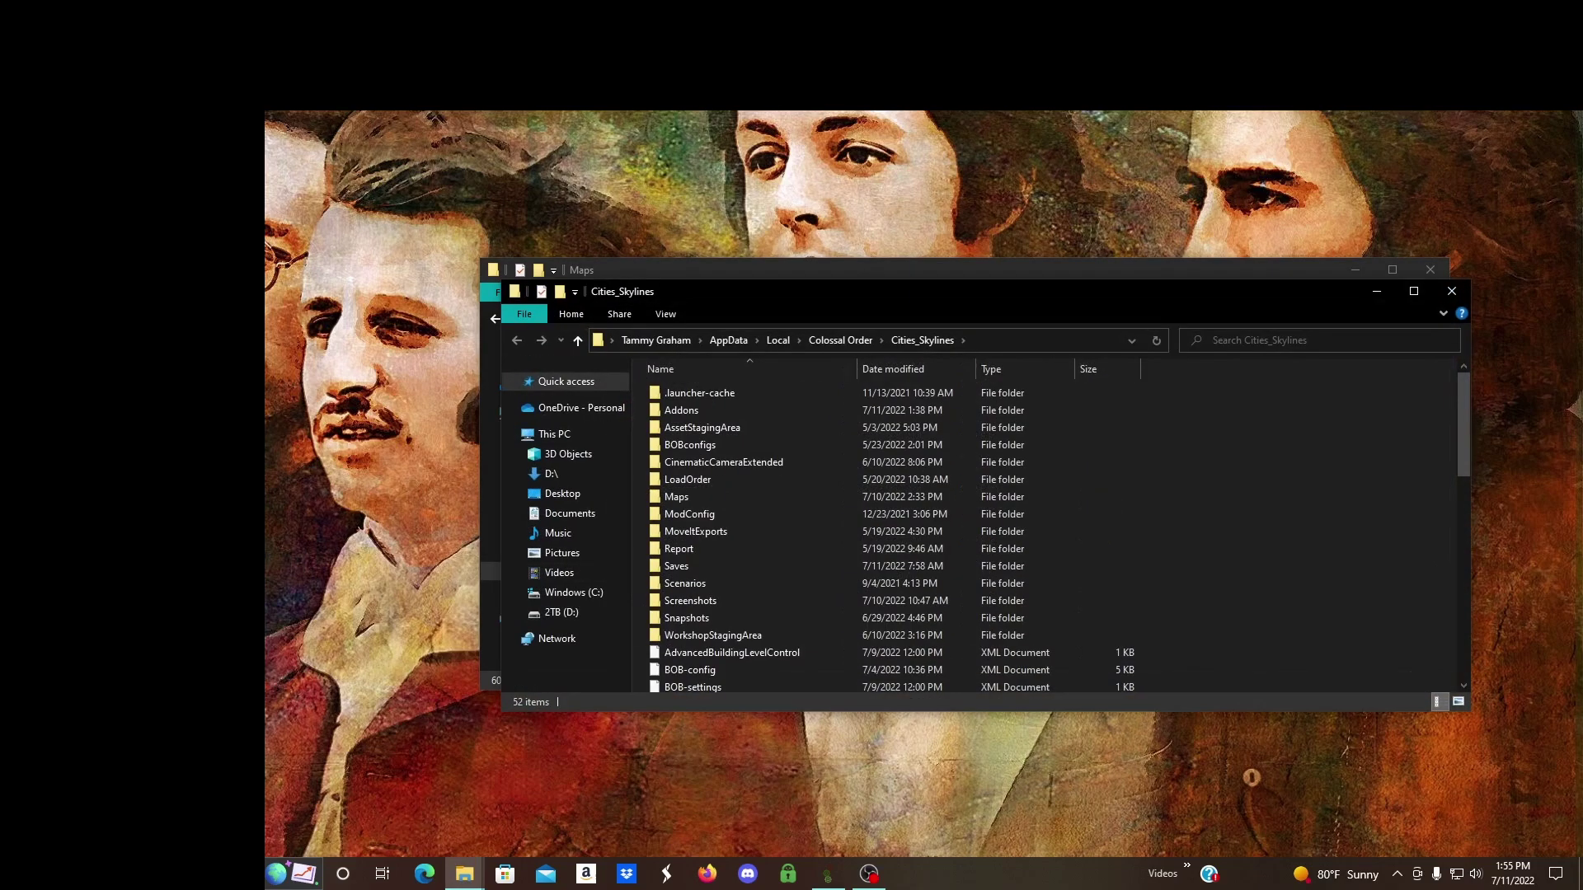
left_click_drag(1017, 266, 663, 453)
left_click_drag(934, 283, 1029, 43)
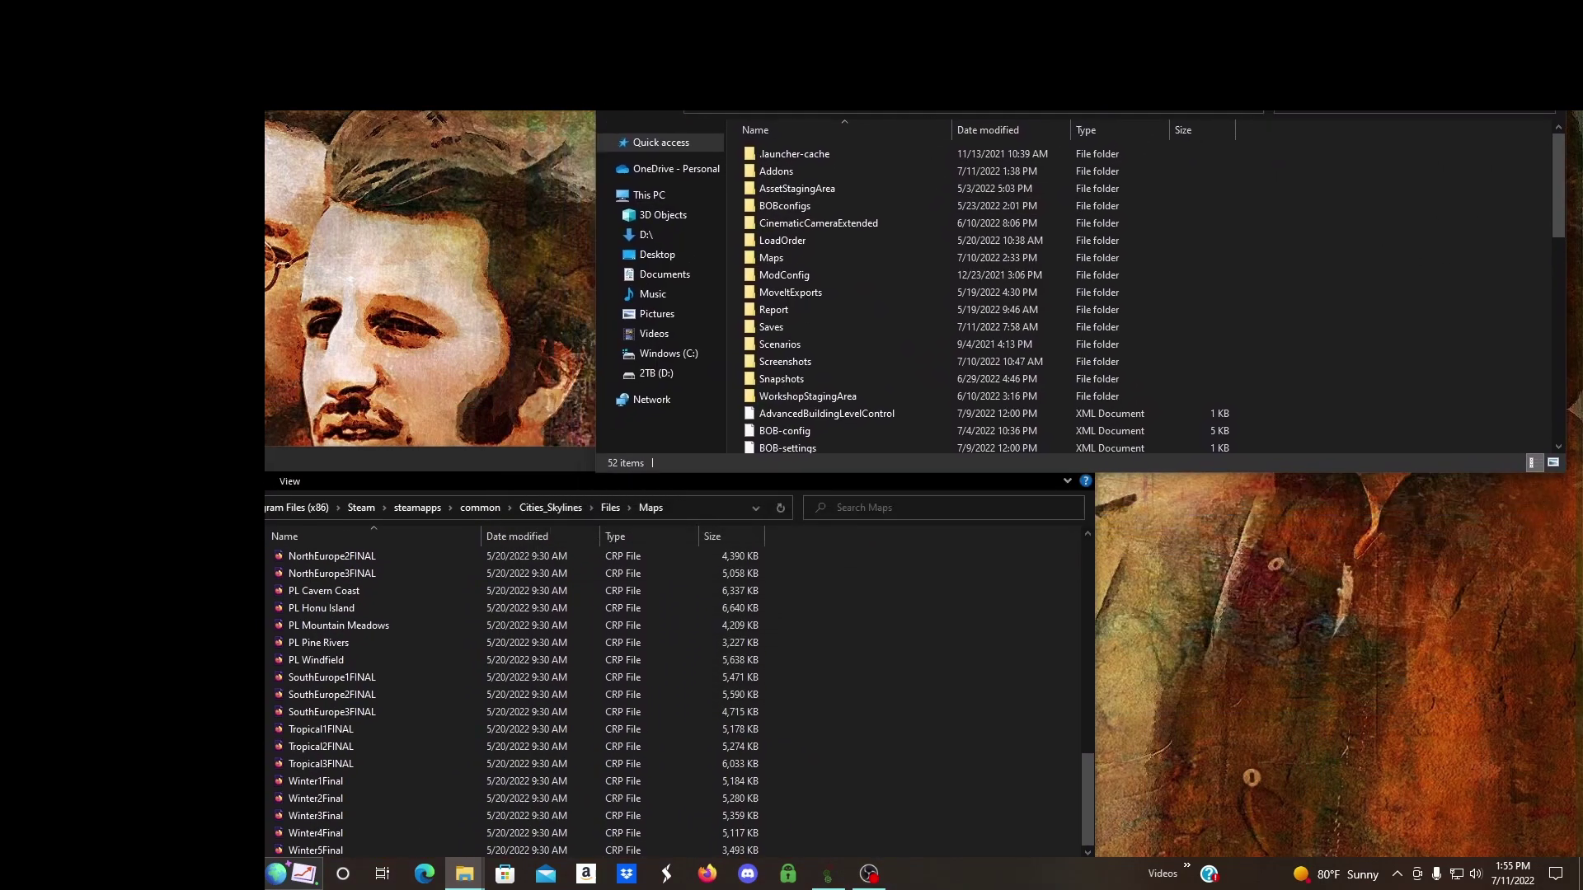
left_click_drag(503, 456, 384, 439)
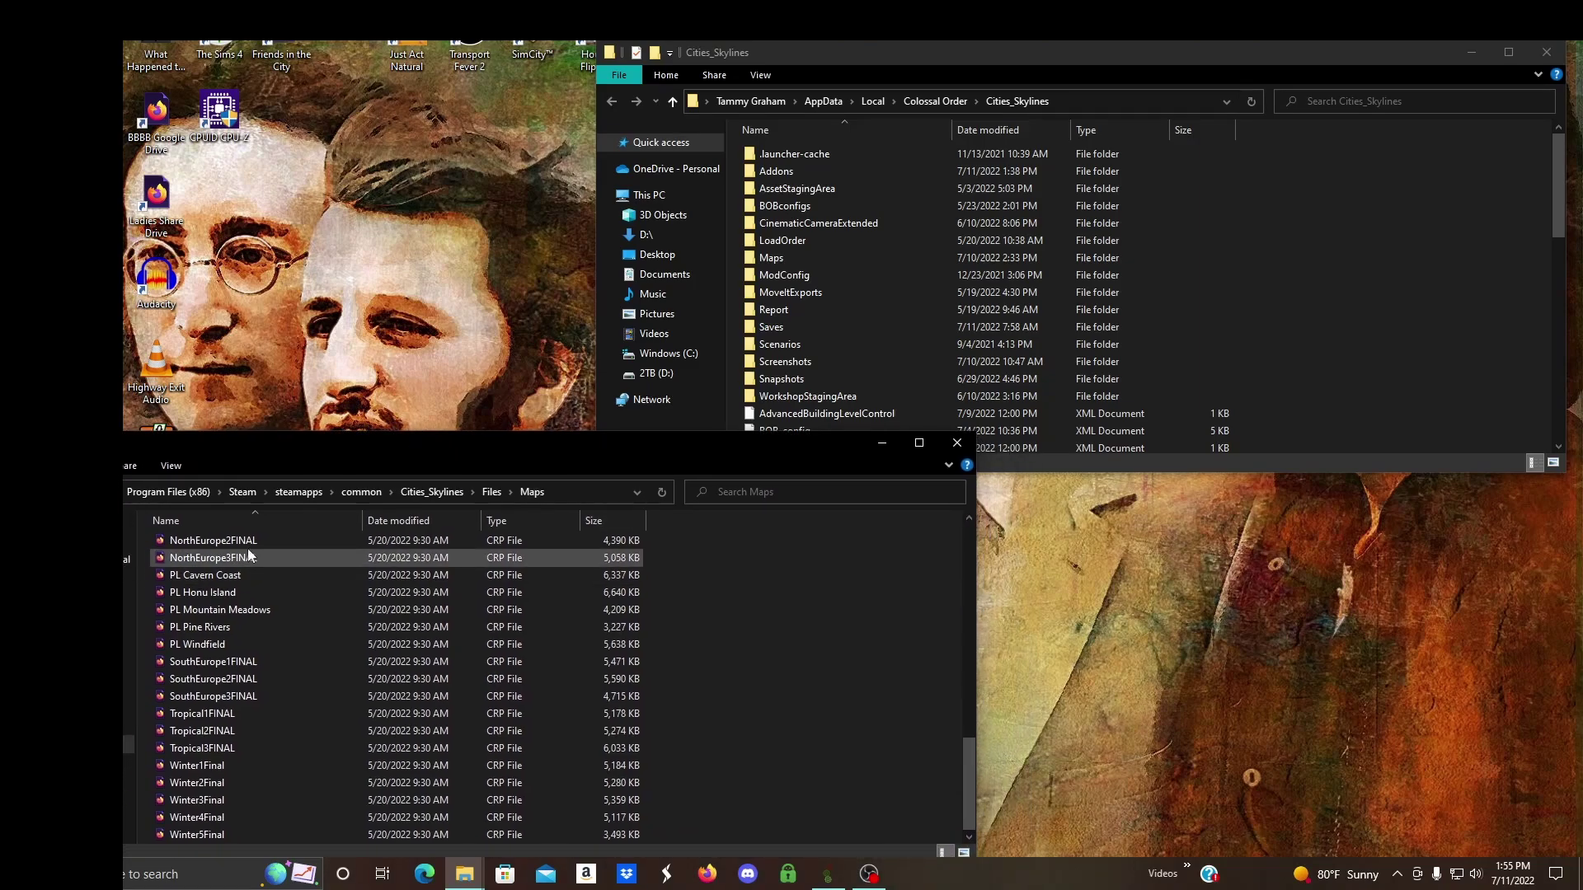
left_click_drag(984, 57, 960, 17)
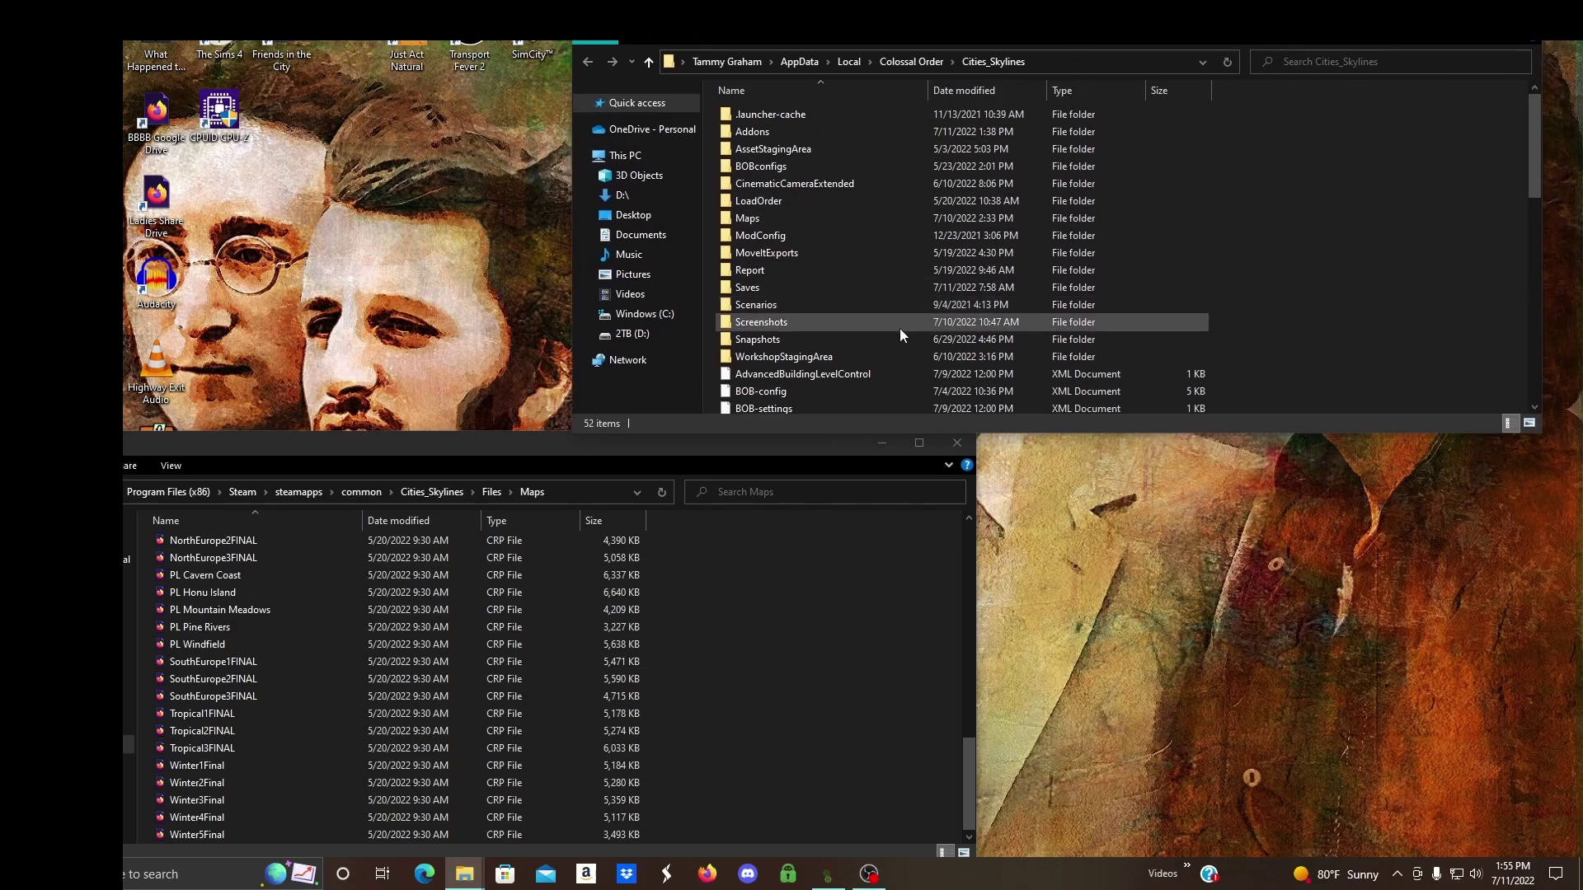
double_click(806, 216)
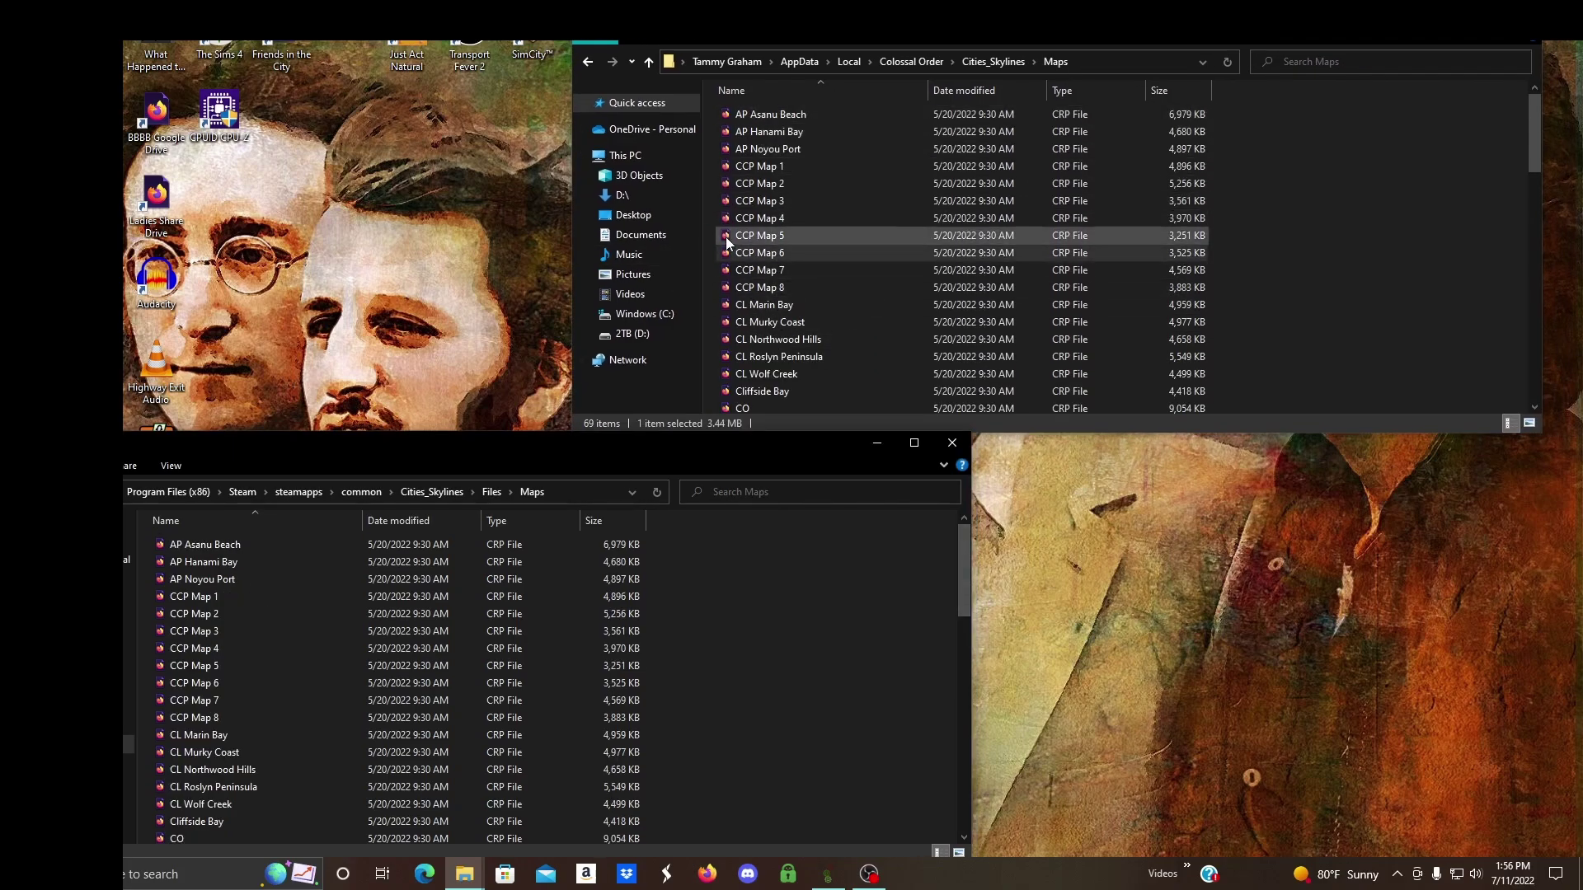
Copy all map files from the Steam Maps folder and try to paste them into the AppData Maps folder
left_click_drag(736, 551, 154, 841)
right_click(425, 695)
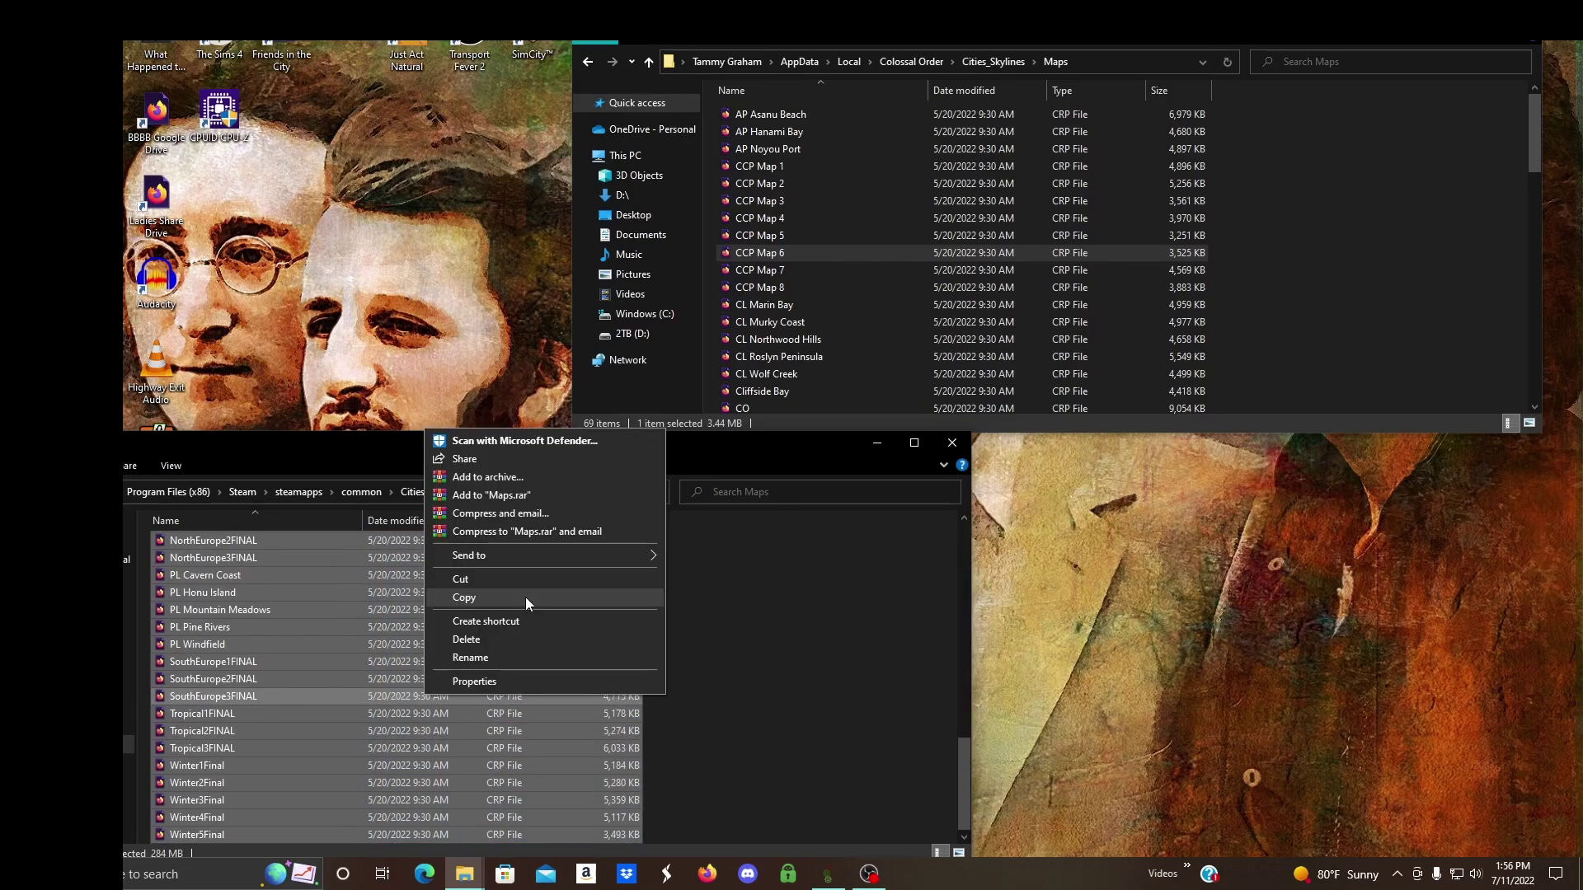
left_click(526, 597)
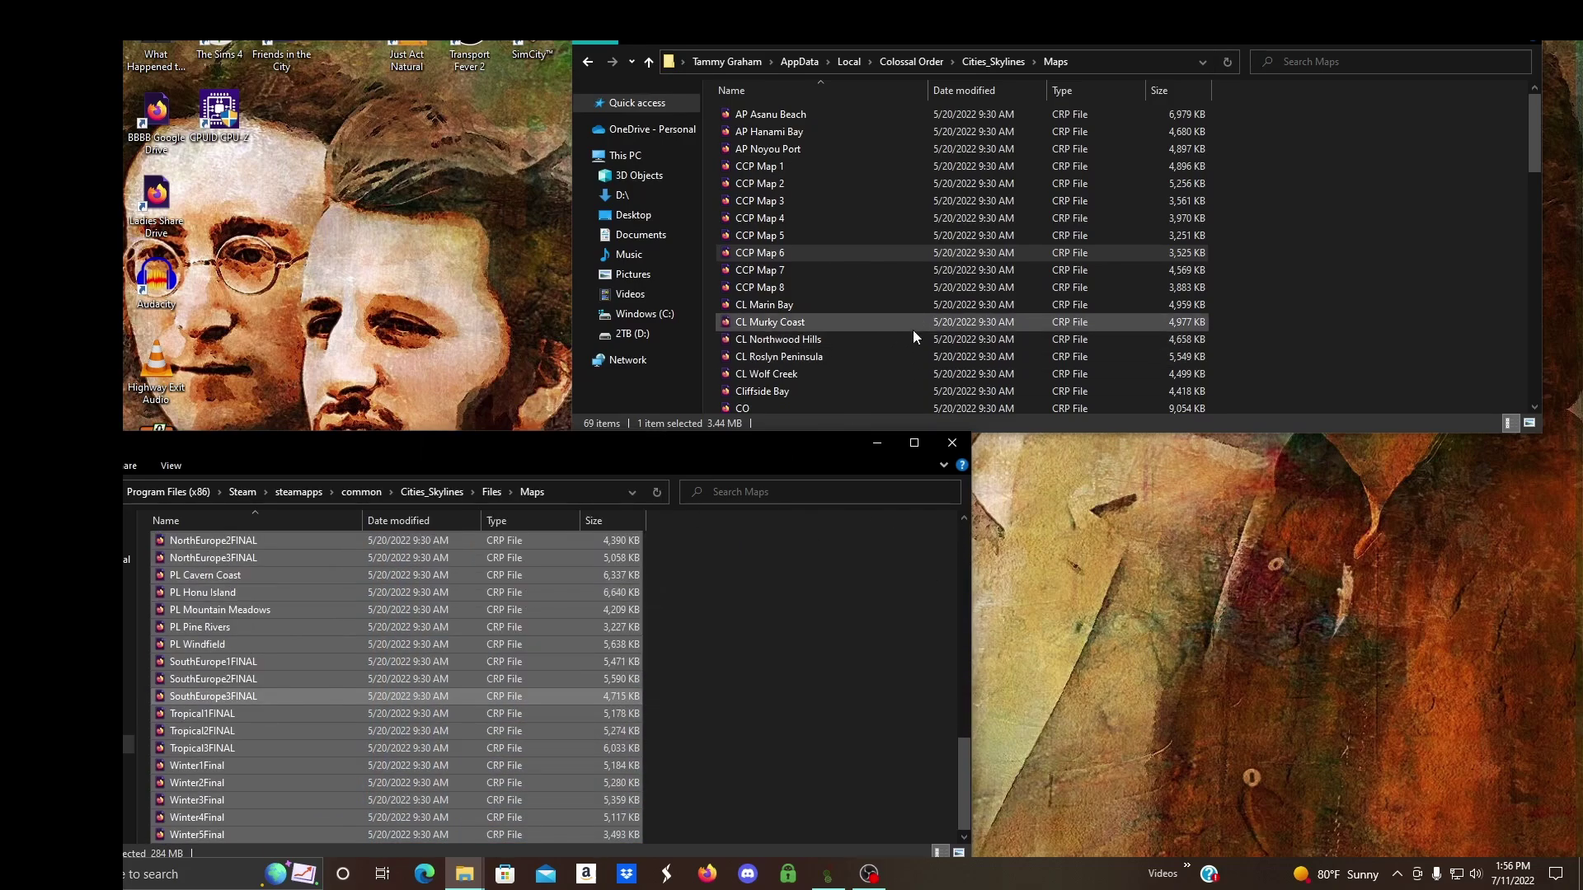
left_click(888, 324)
right_click(892, 324)
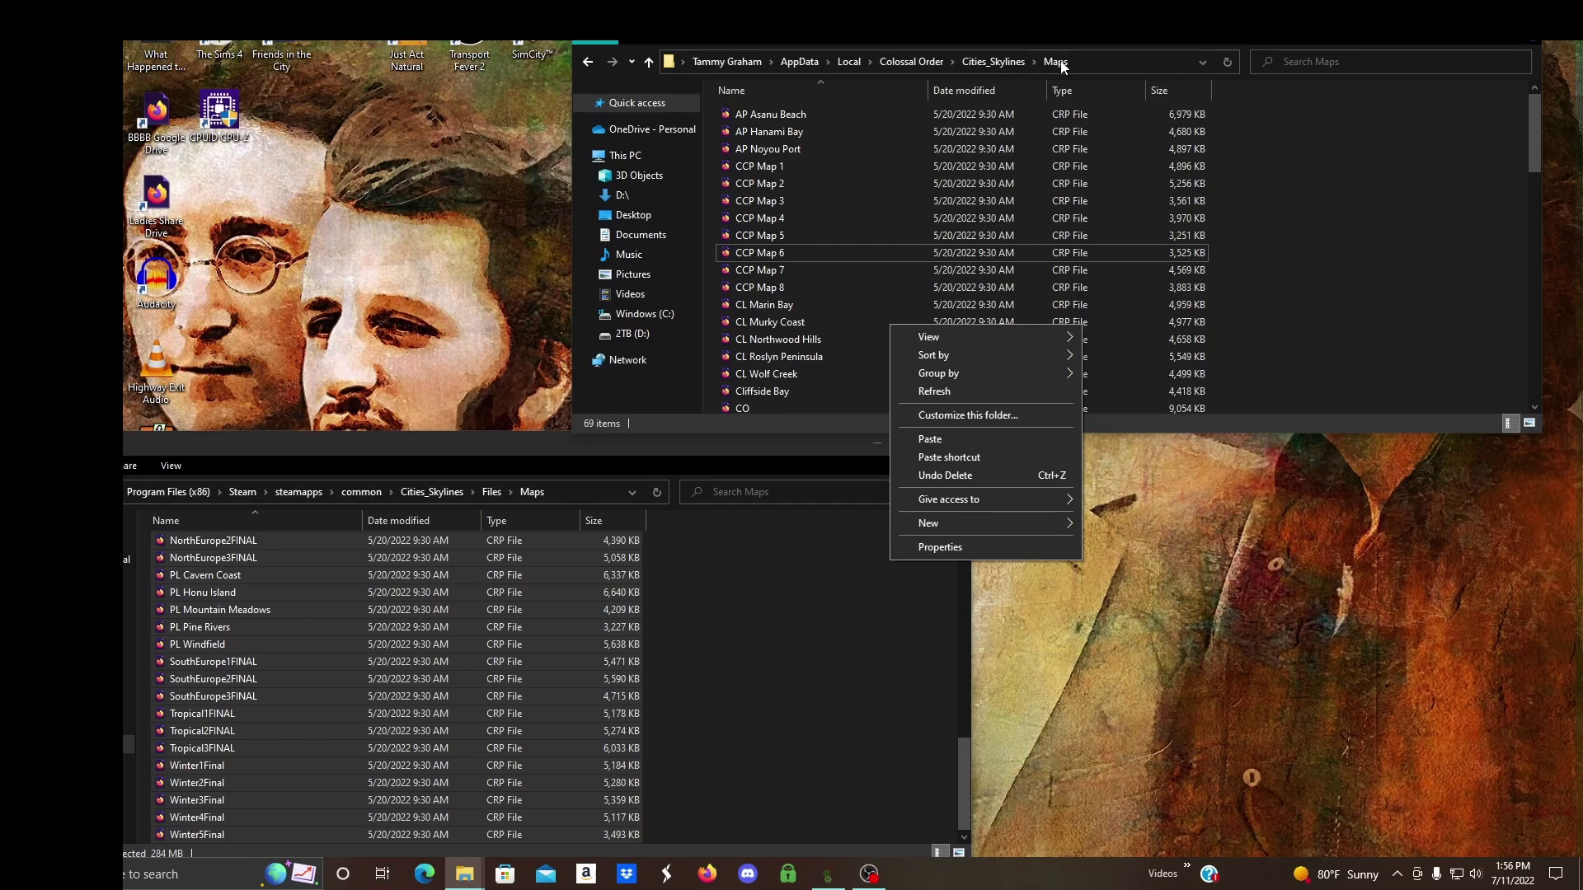
left_click(1176, 533)
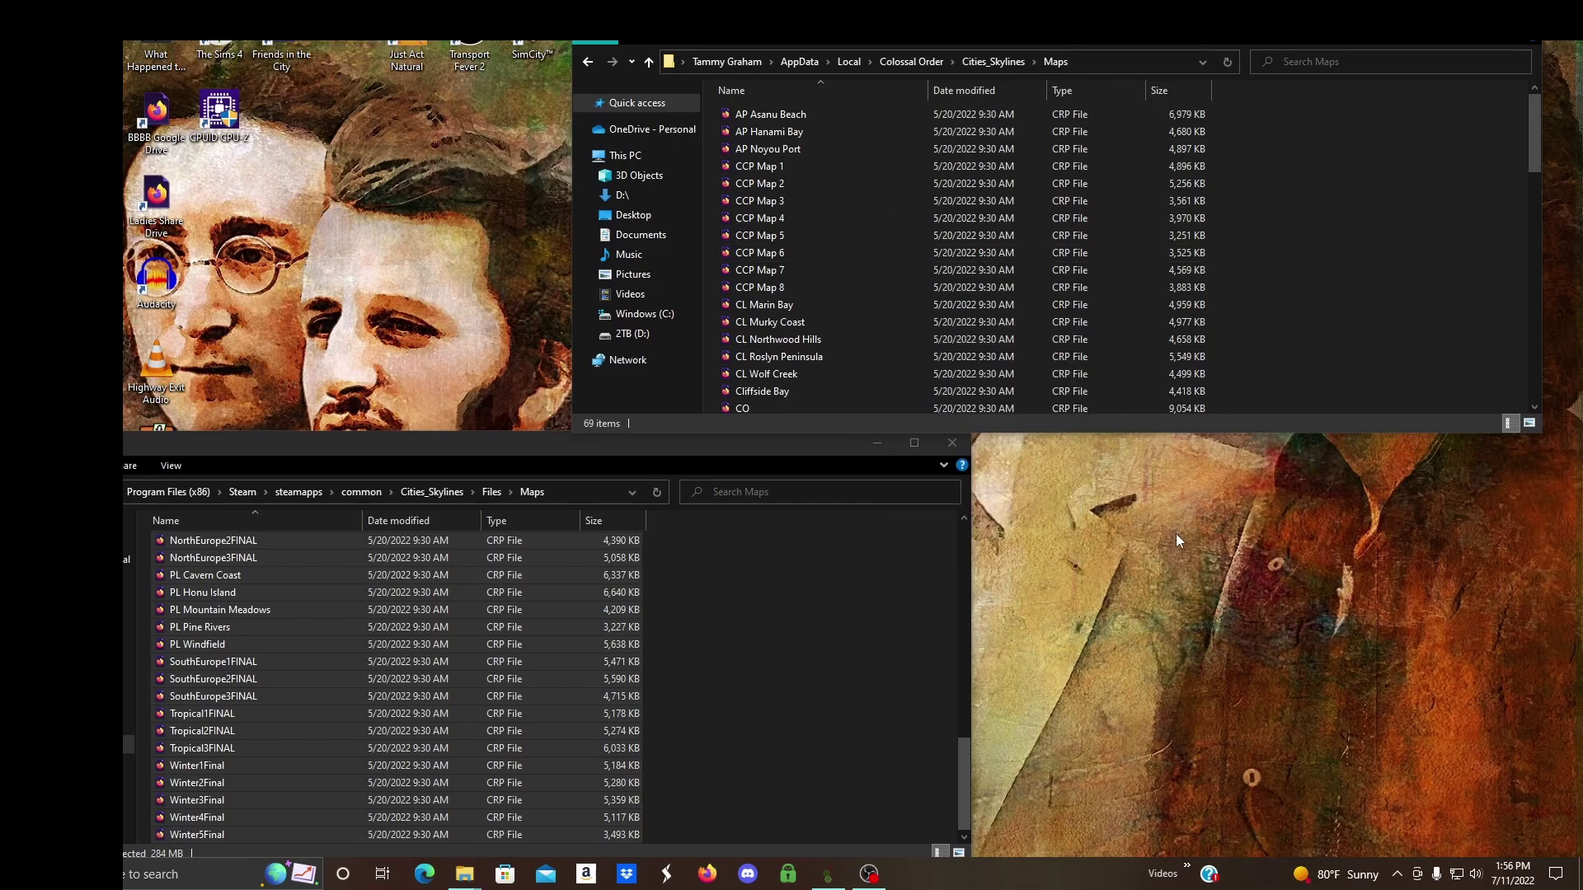
Close both Maps folder windows and switch to Cities: Skylines
left_click(951, 445)
left_click(1523, 15)
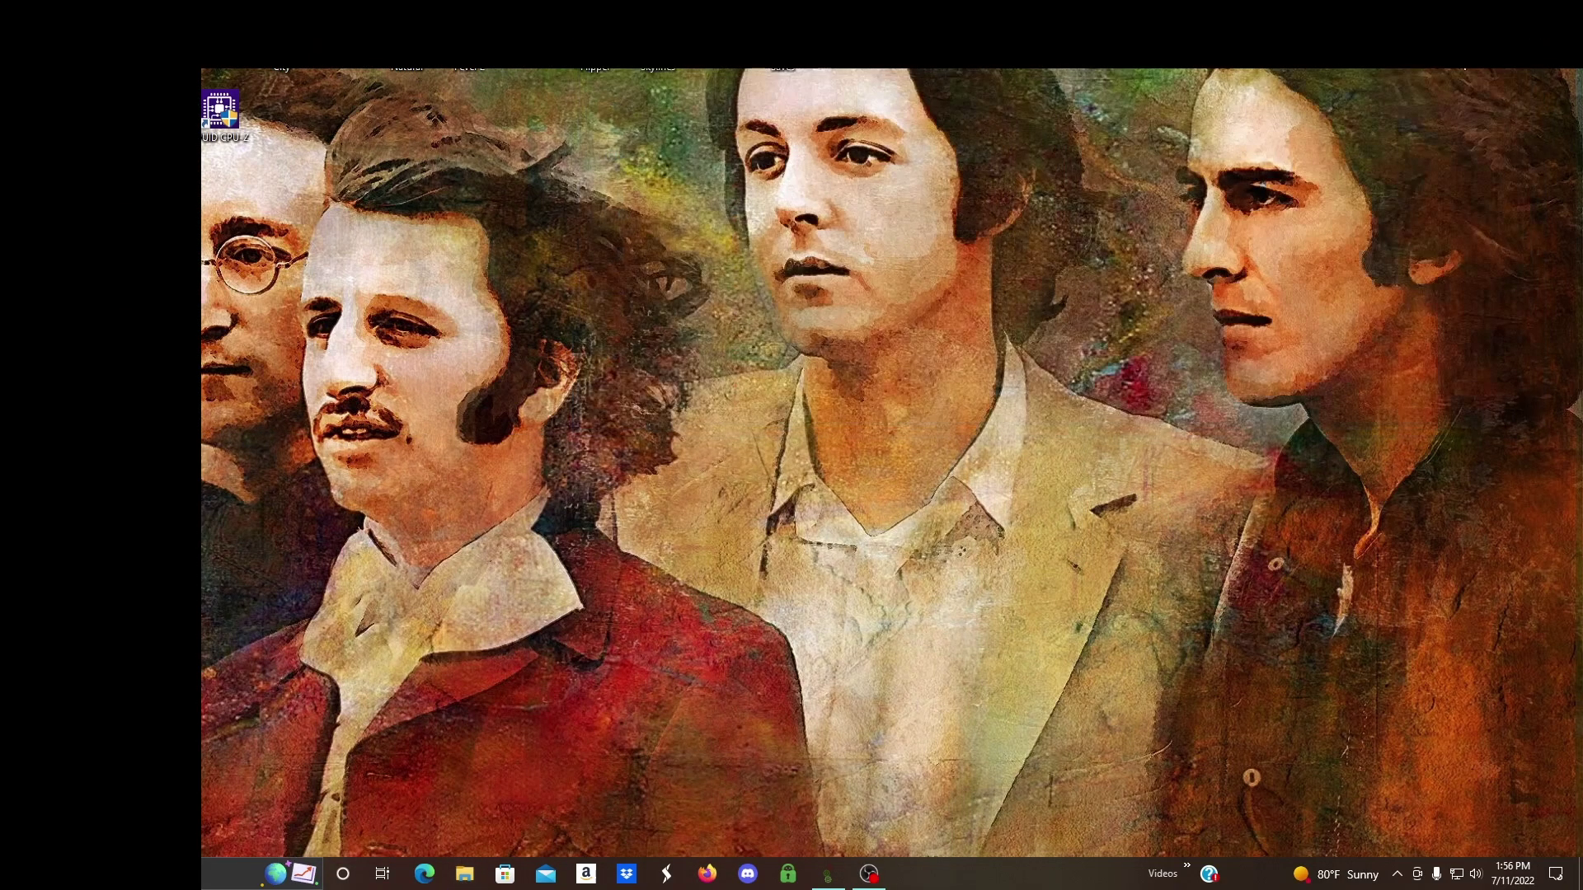
left_click(869, 874)
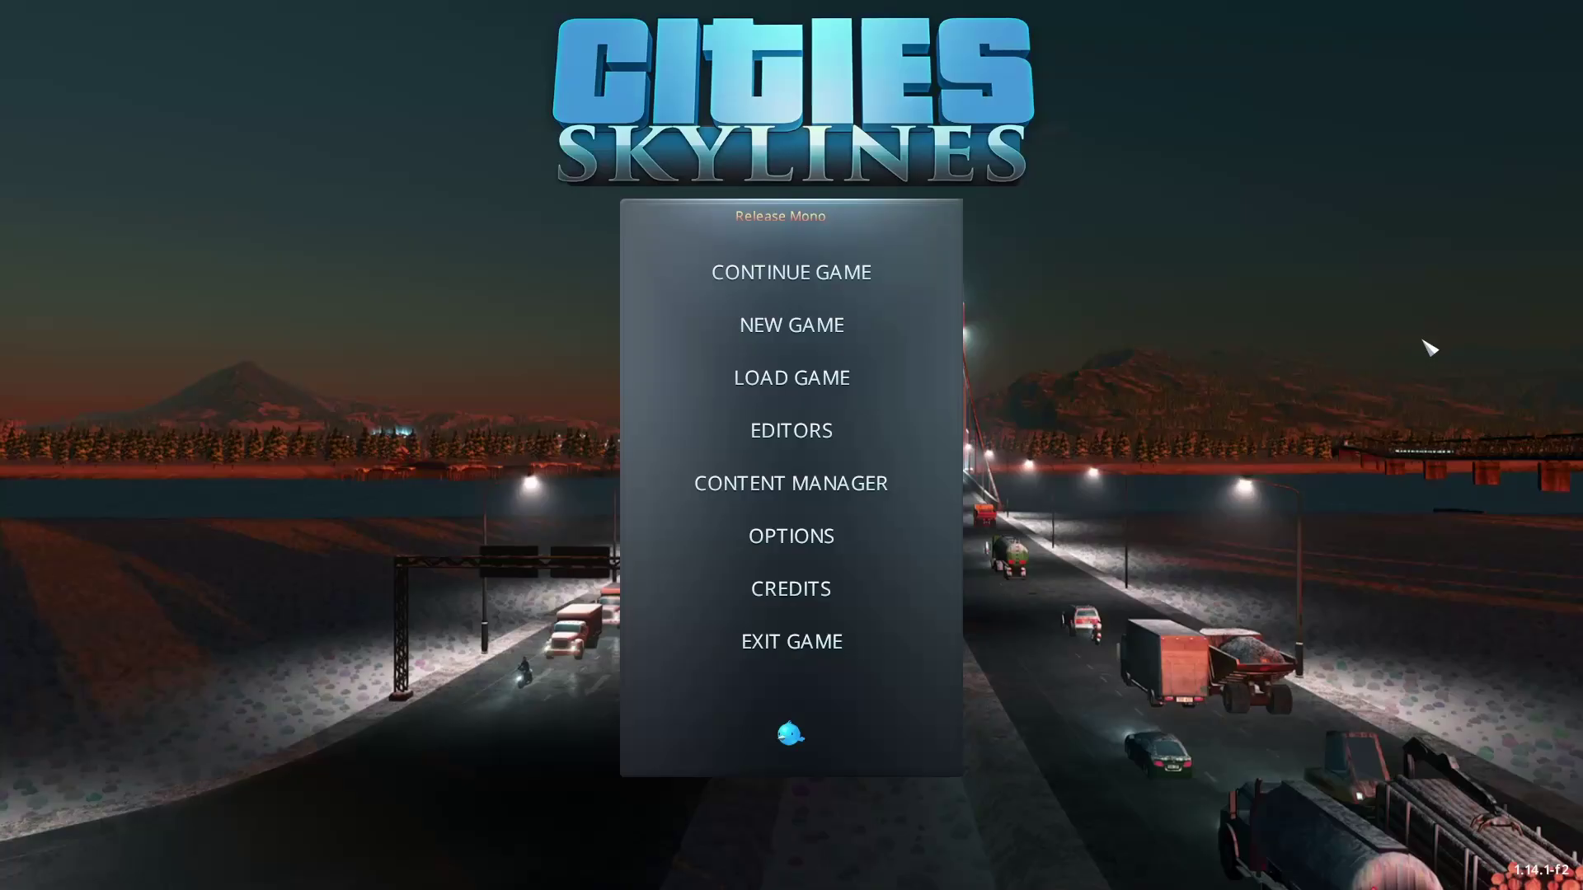
Open the list of maps to load in the Map Editor
left_click(835, 437)
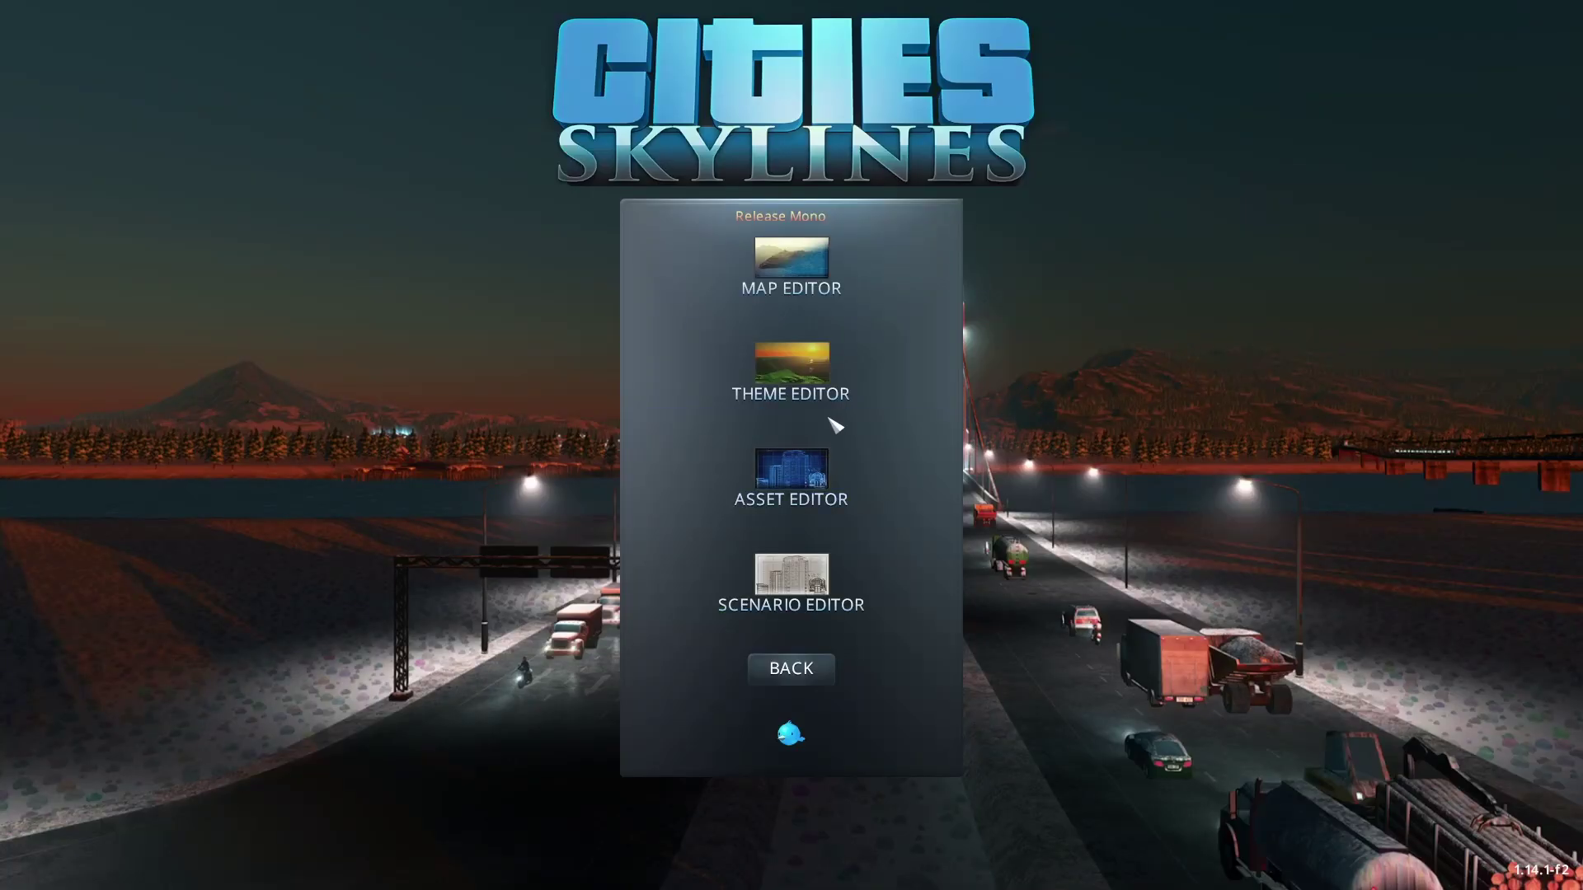
mouse_move(819, 272)
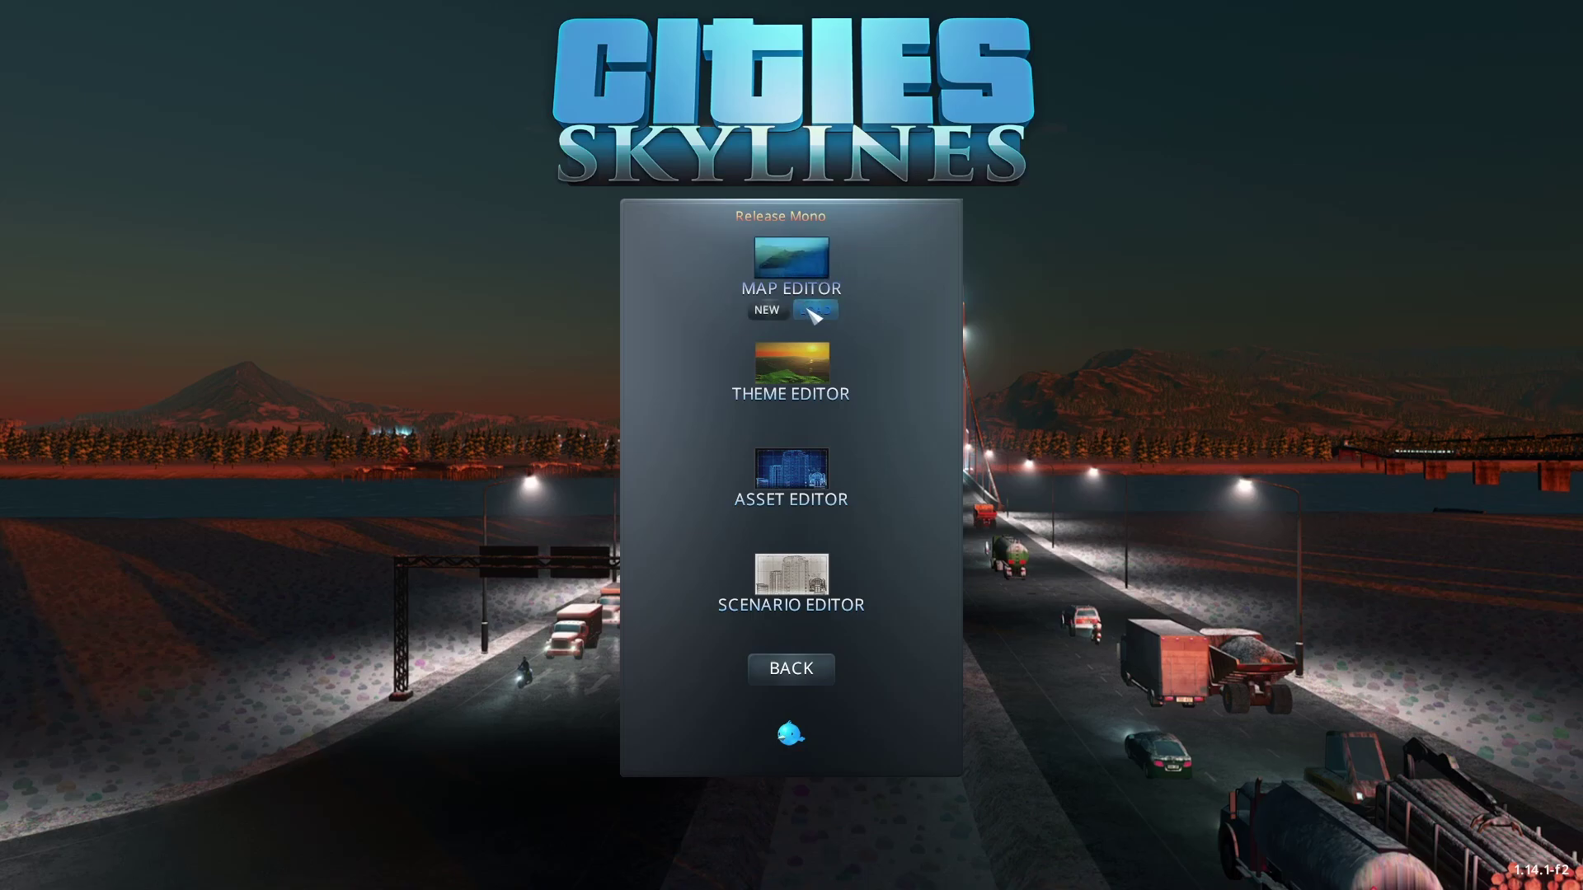
left_click(815, 310)
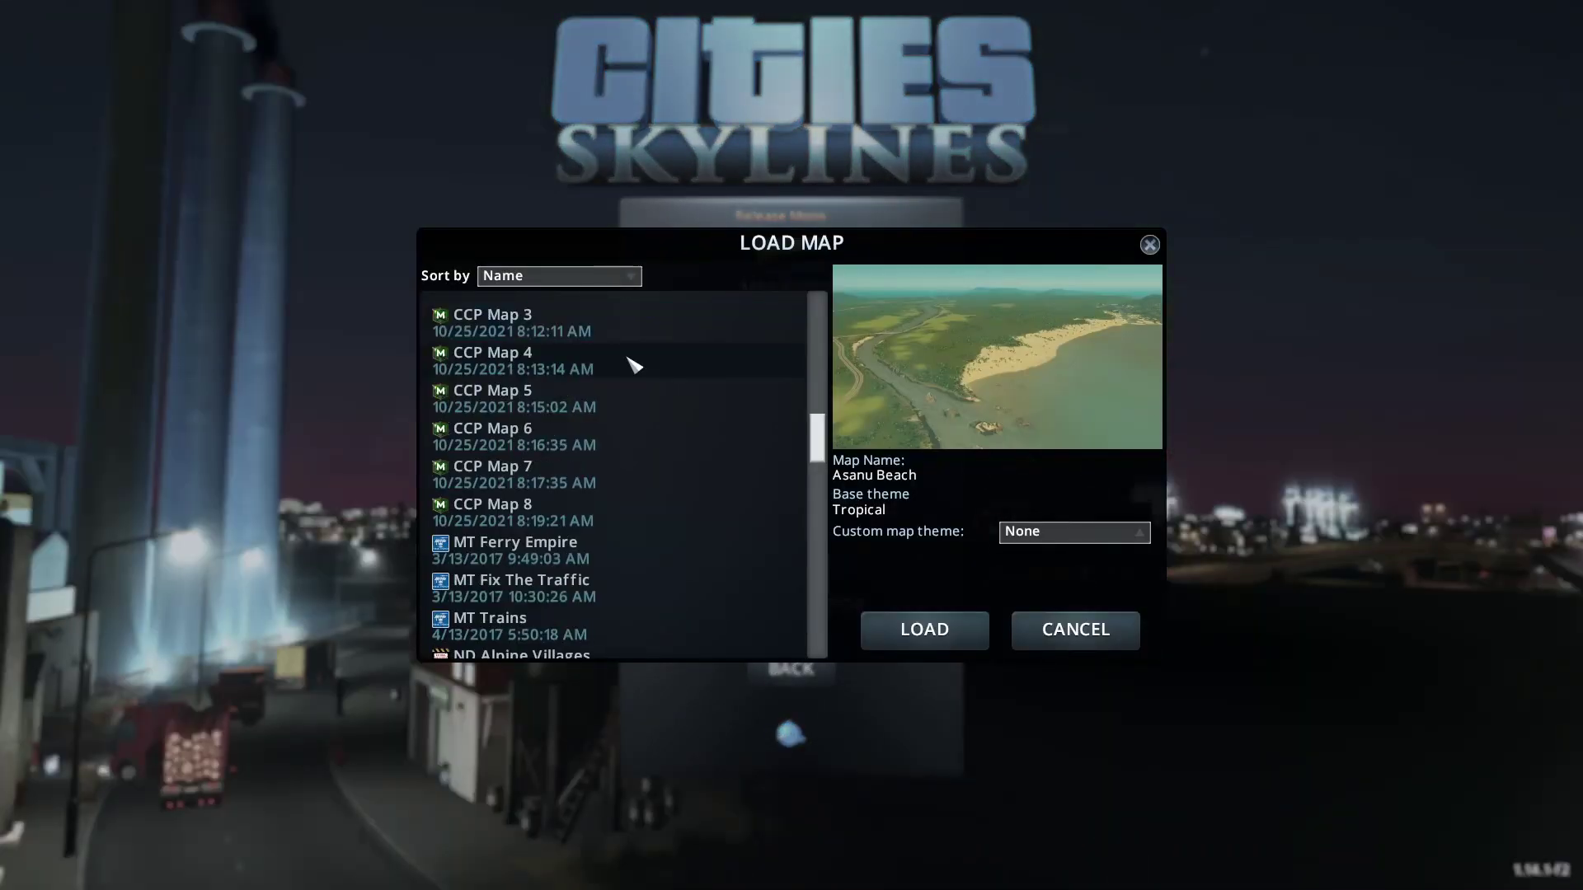
Look through the list of maps and preview several CCP maps, including CCP Map 1, CCP Map 3 and CCP Map 8
scroll(633, 365, "down", 1)
scroll(633, 366, "up", 5)
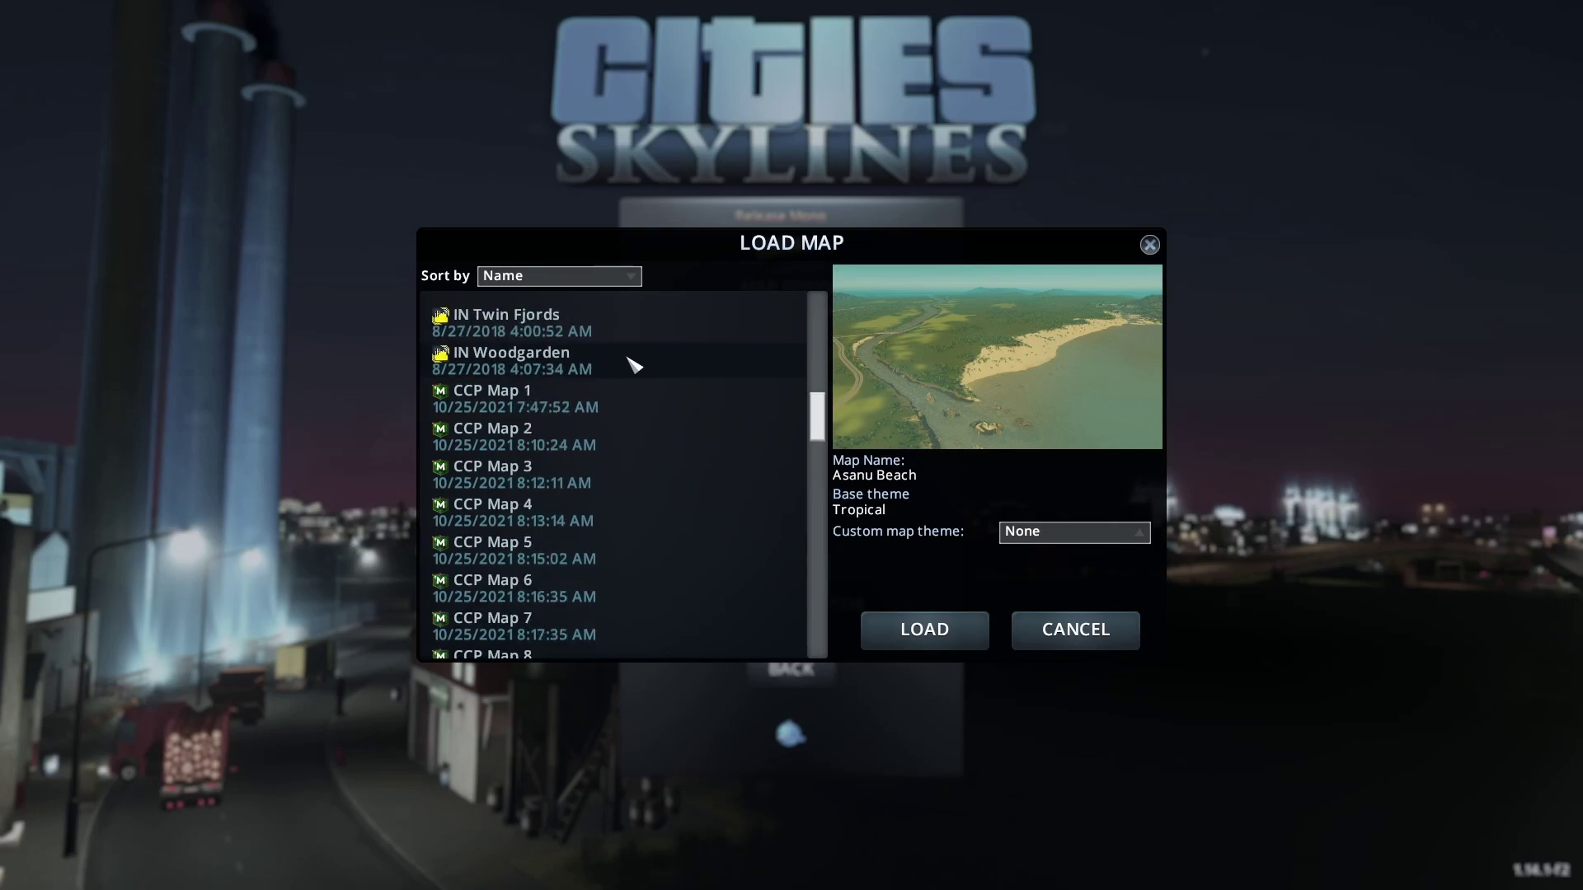
left_click(570, 404)
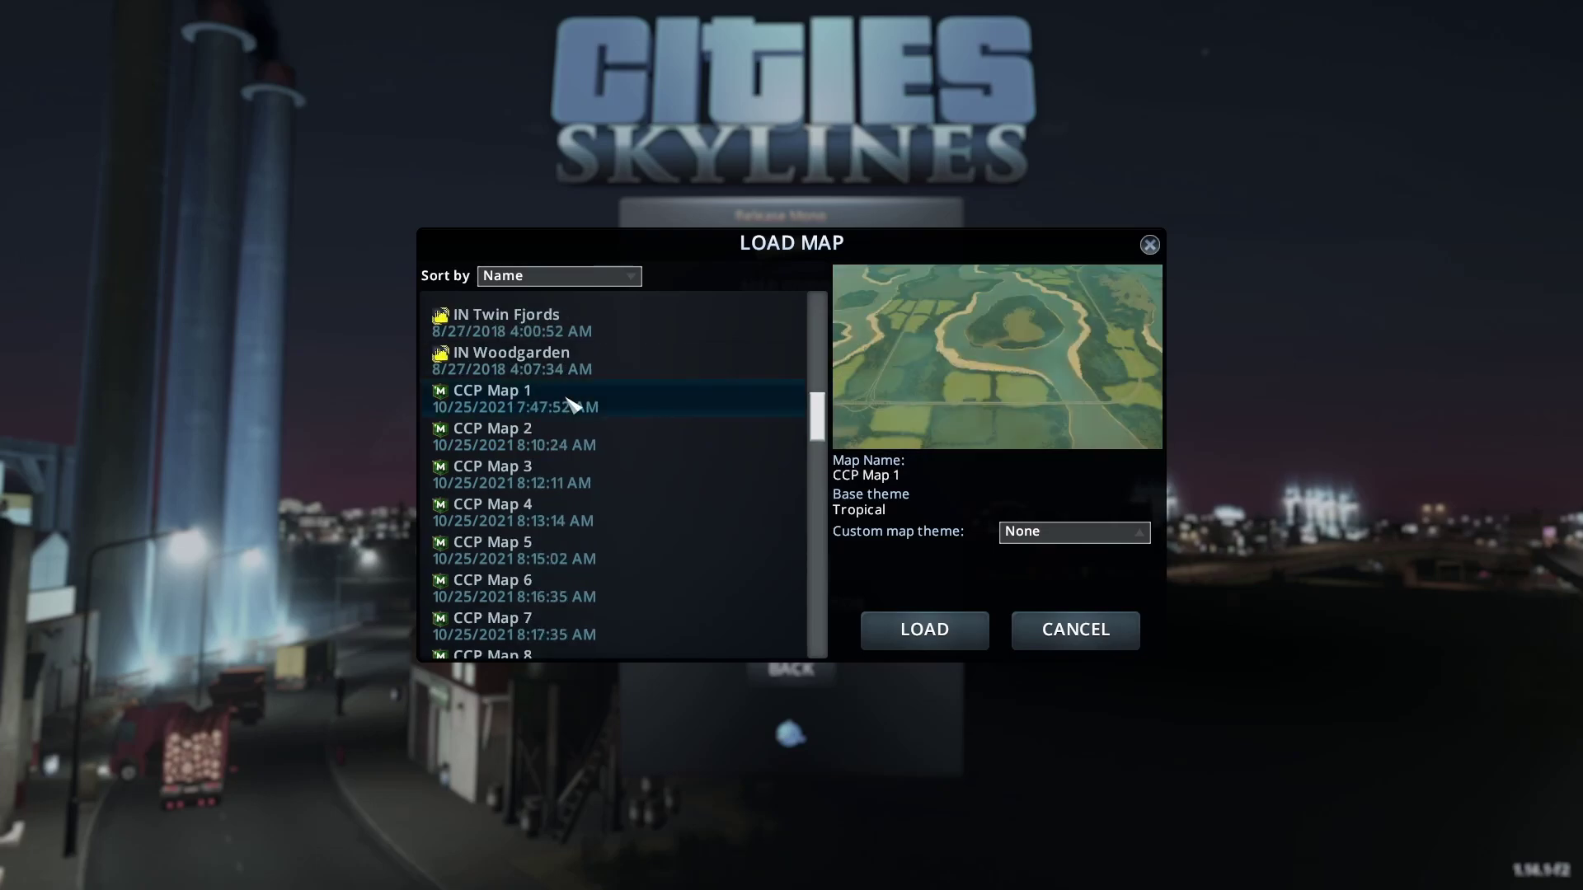
scroll(571, 404, "down", 2)
left_click(542, 413)
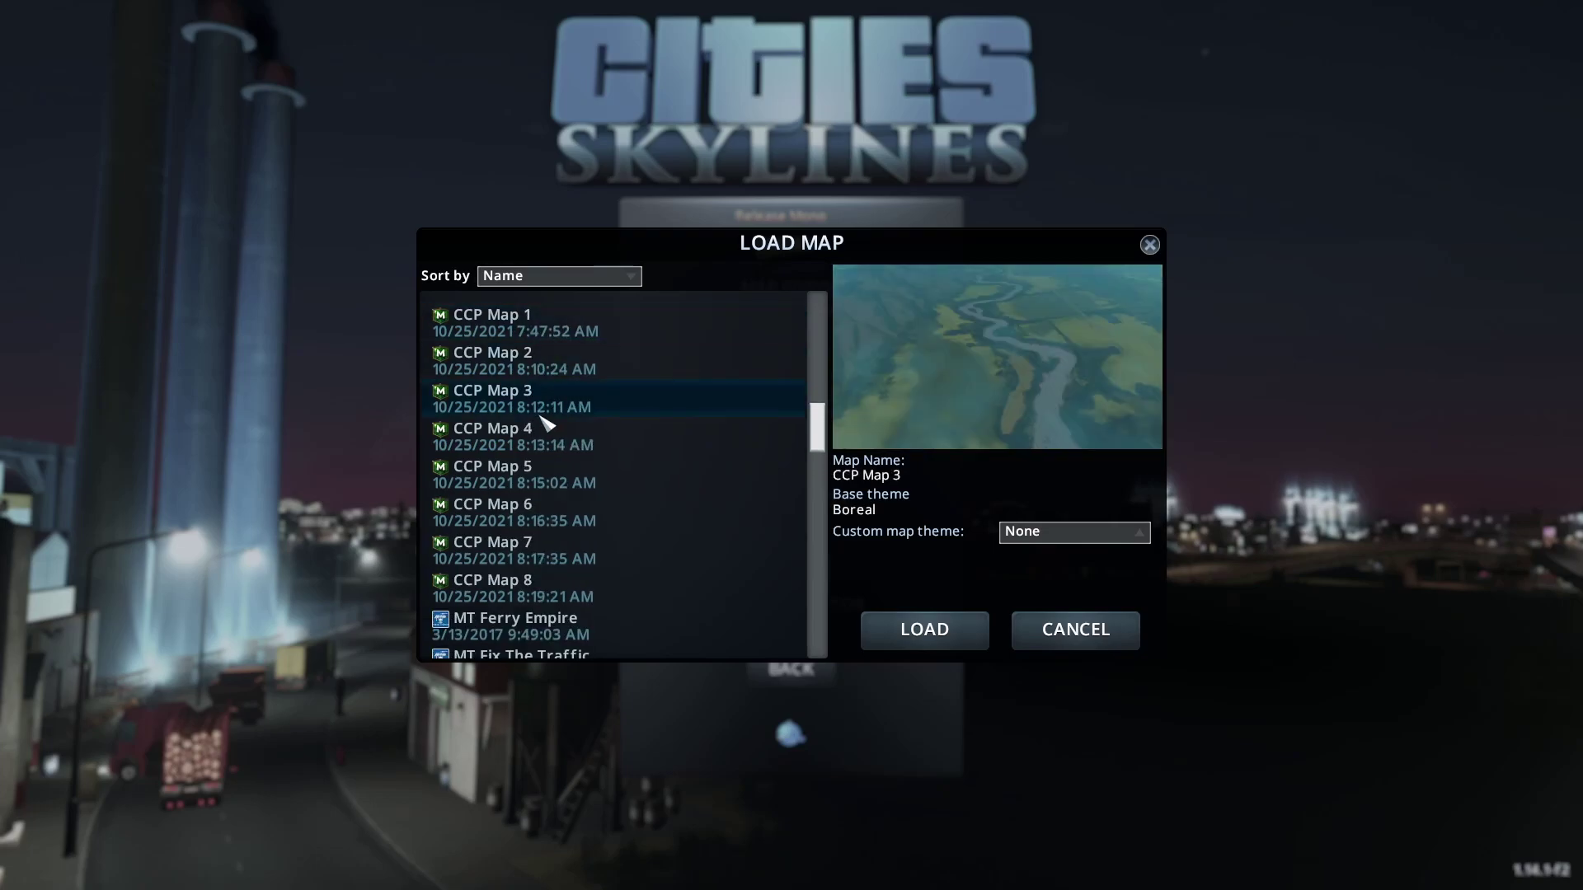
left_click(537, 509)
left_click(525, 583)
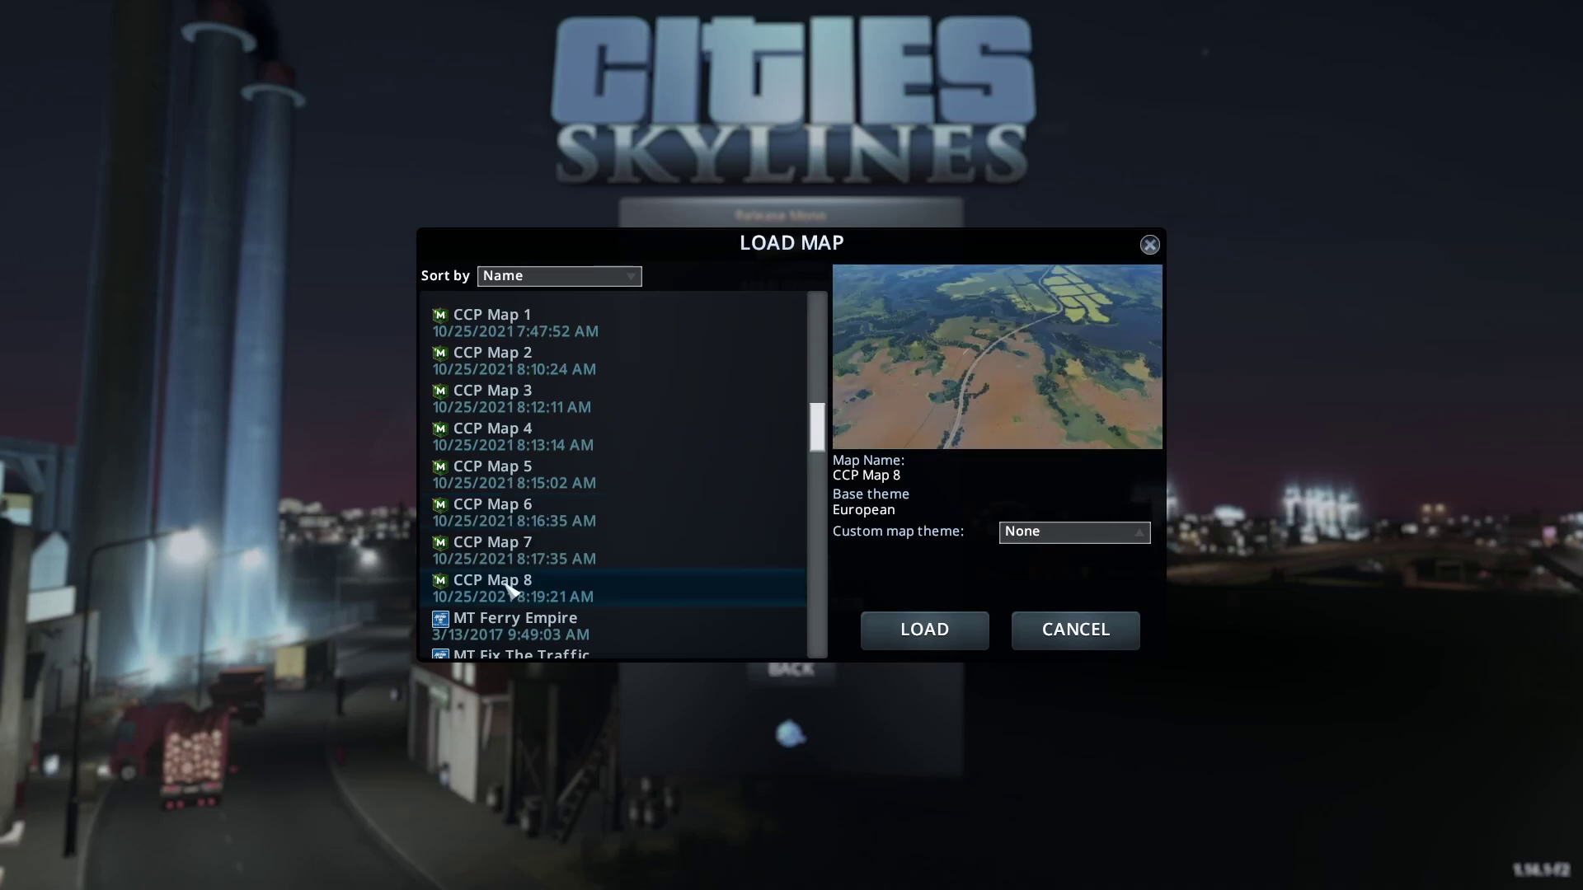
Load CCP Map 1 in the Map Editor without a custom map theme
scroll(536, 497, "up", 3)
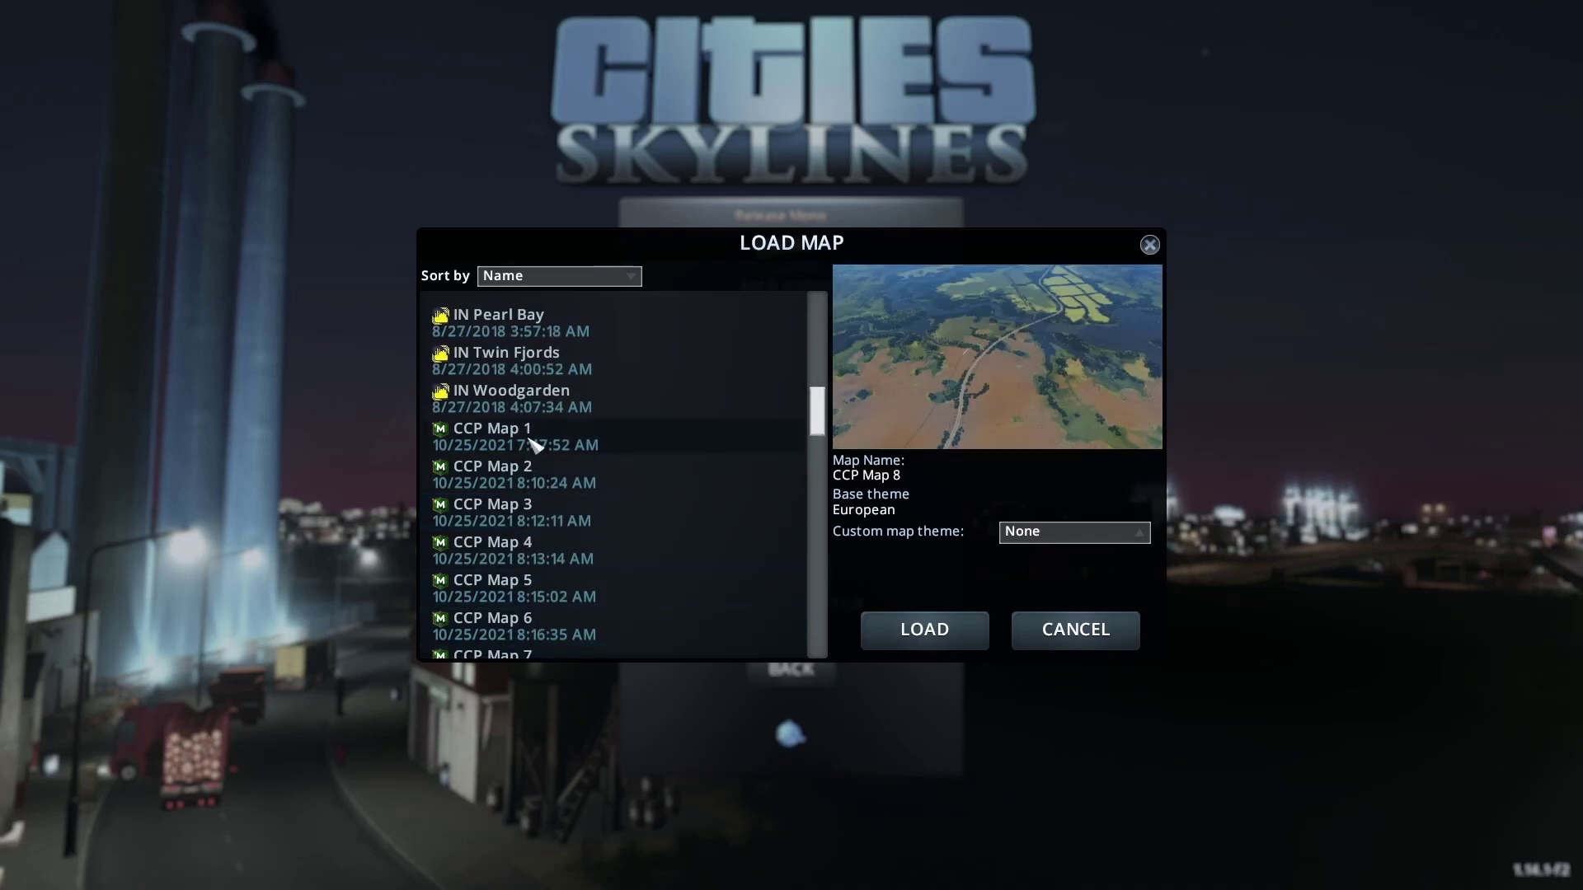
left_click(533, 445)
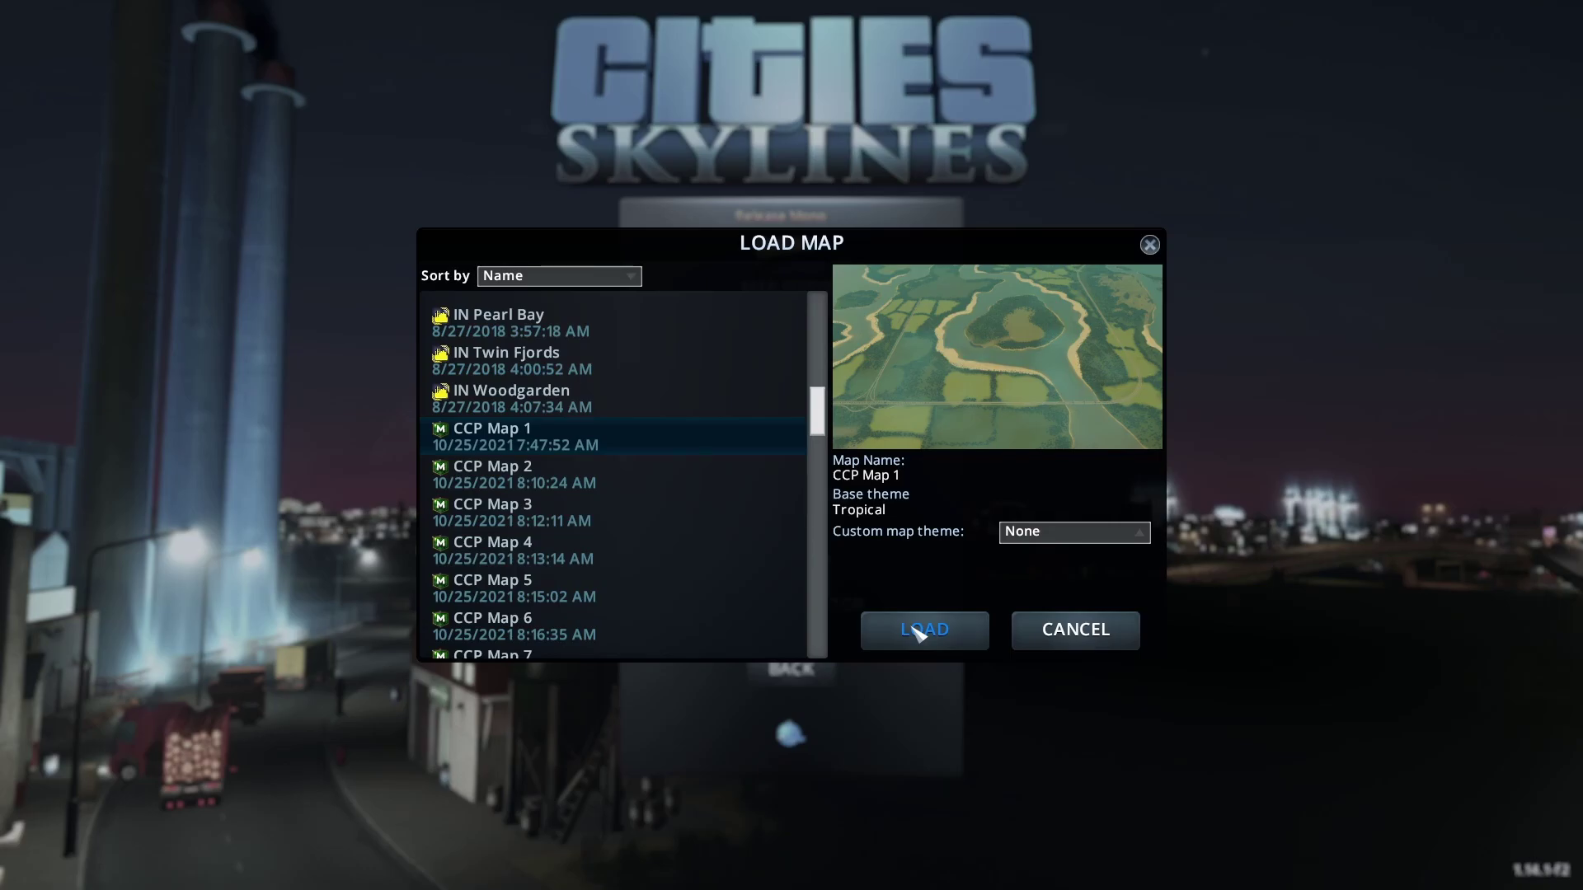
left_click(920, 631)
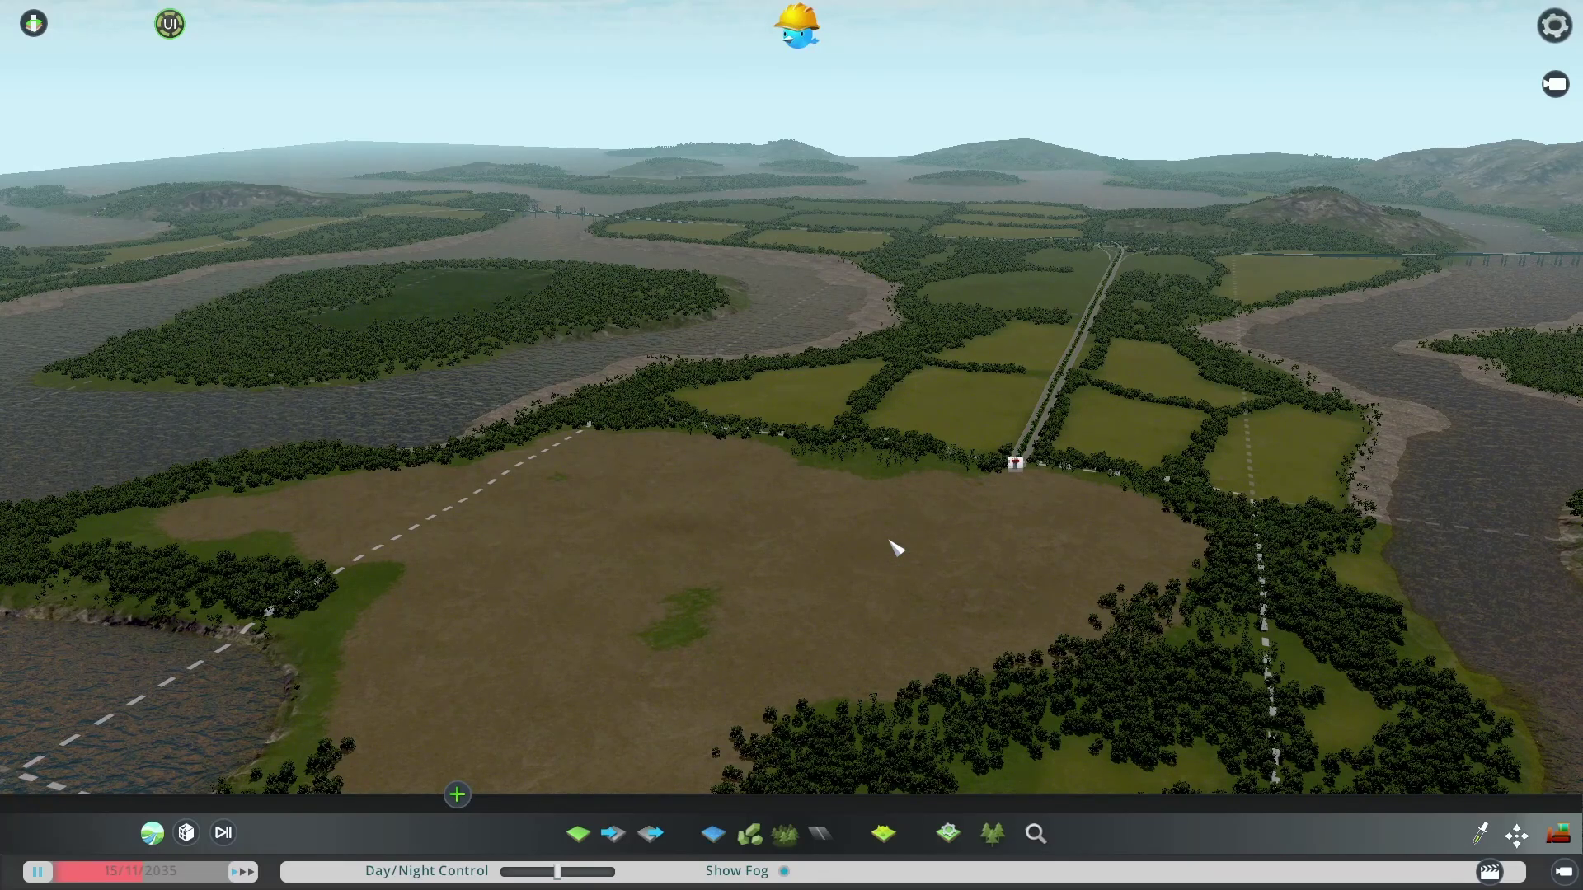
Examine the loaded map's islands, rivers and the bare starting area where the highway ends
scroll(874, 419, "down", 4)
middle_click_drag(782, 314, 544, 256)
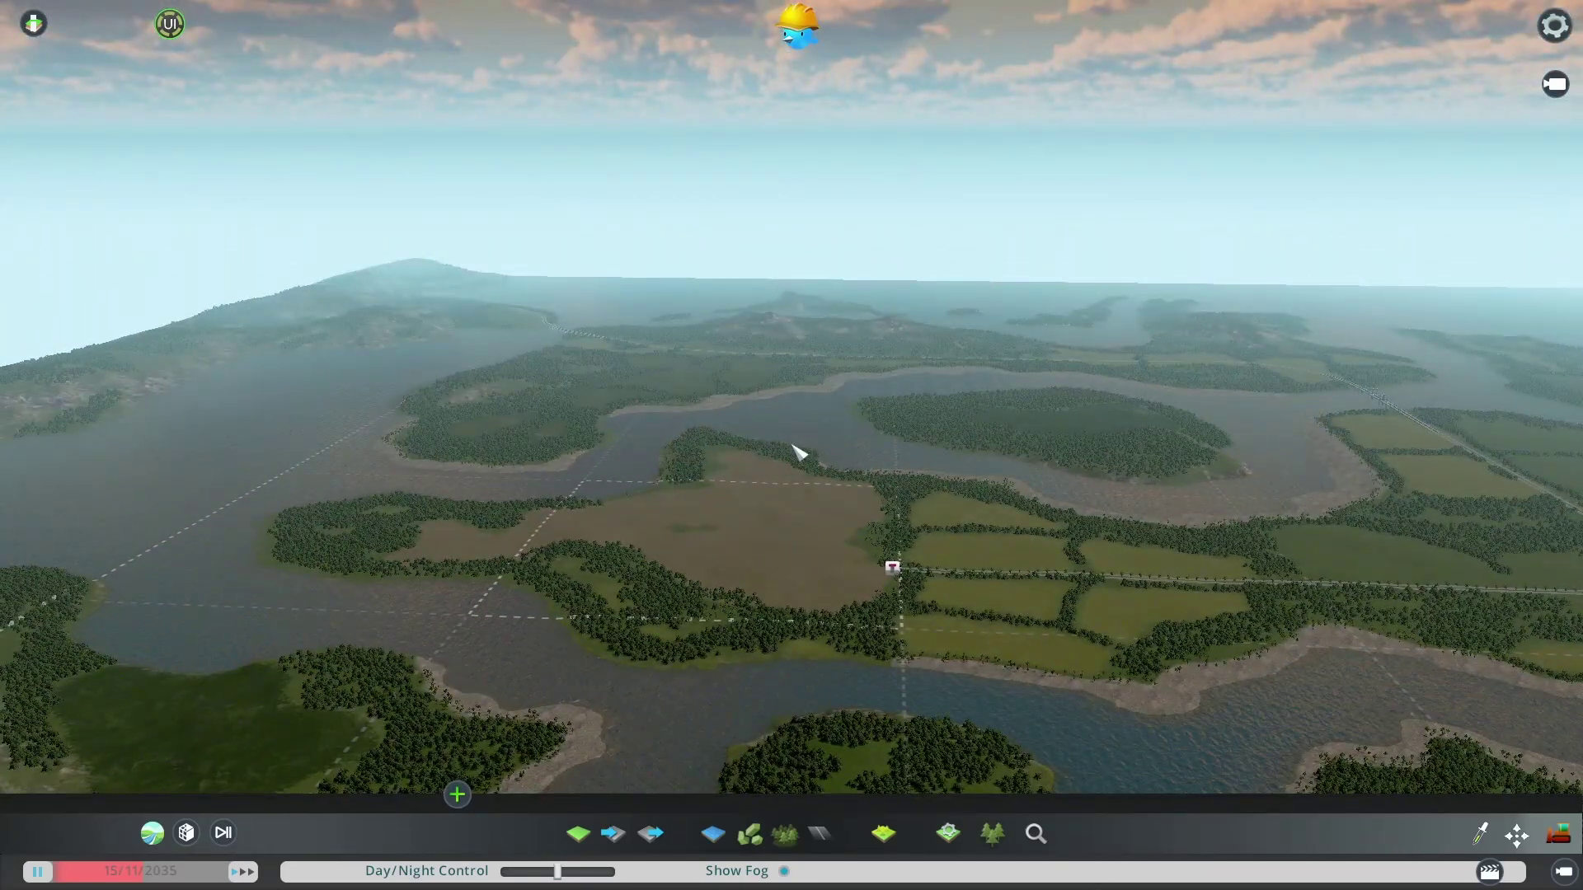
scroll(825, 371, "down", 3)
middle_click_drag(825, 399, 786, 593)
middle_click_drag(577, 528, 798, 452)
scroll(1015, 367, "up", 4)
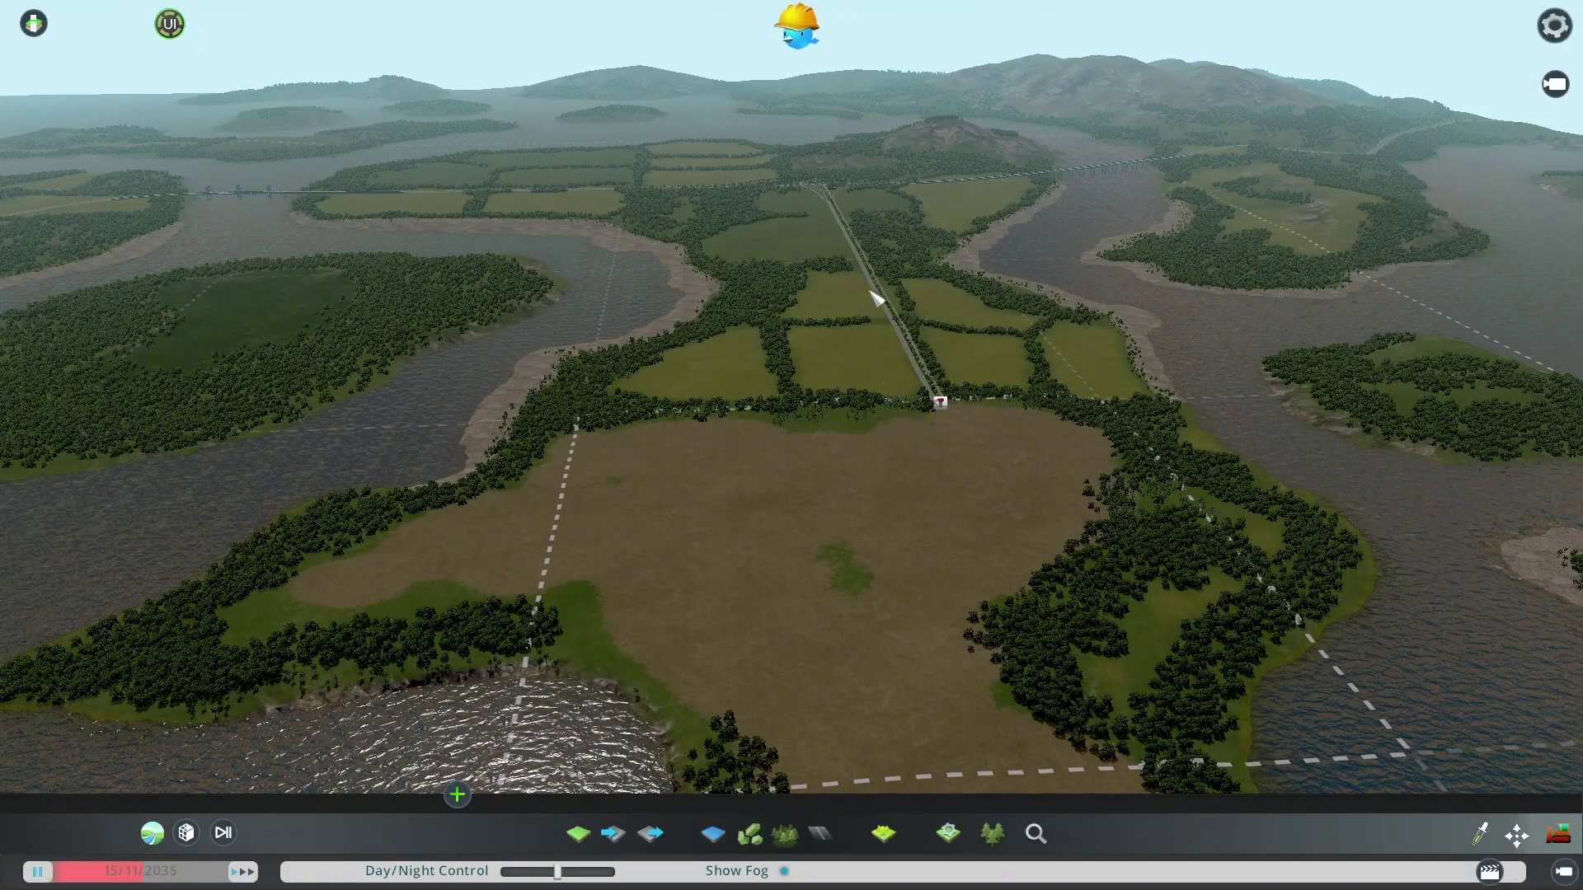
middle_click_drag(884, 400, 792, 446)
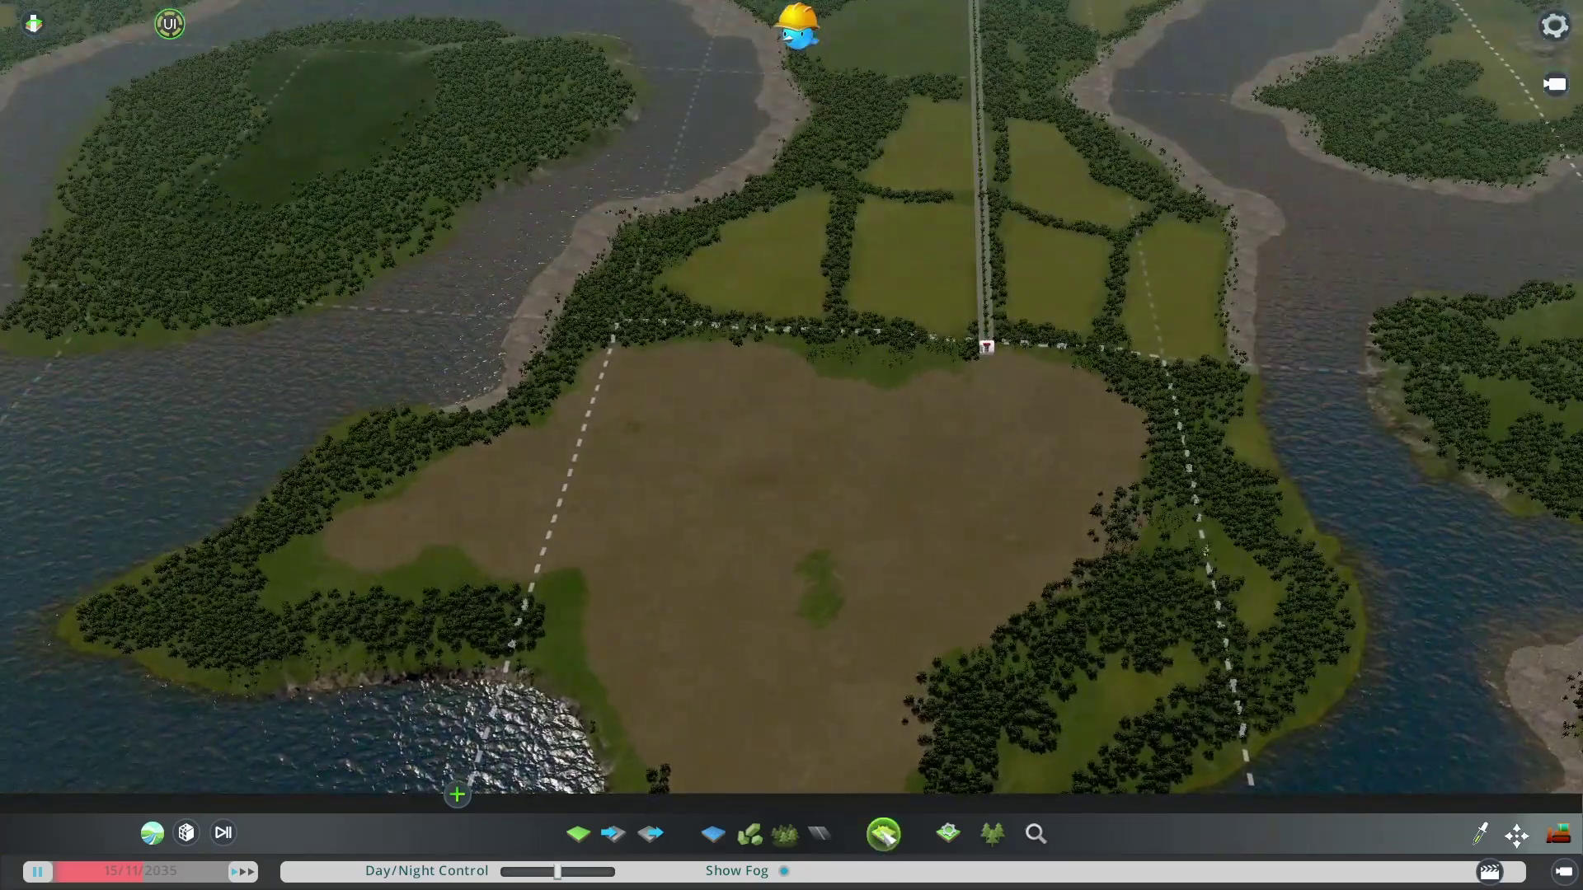
Change the start tile to the adjacent farmland tile that the highway runs through
left_click(882, 836)
left_click(949, 835)
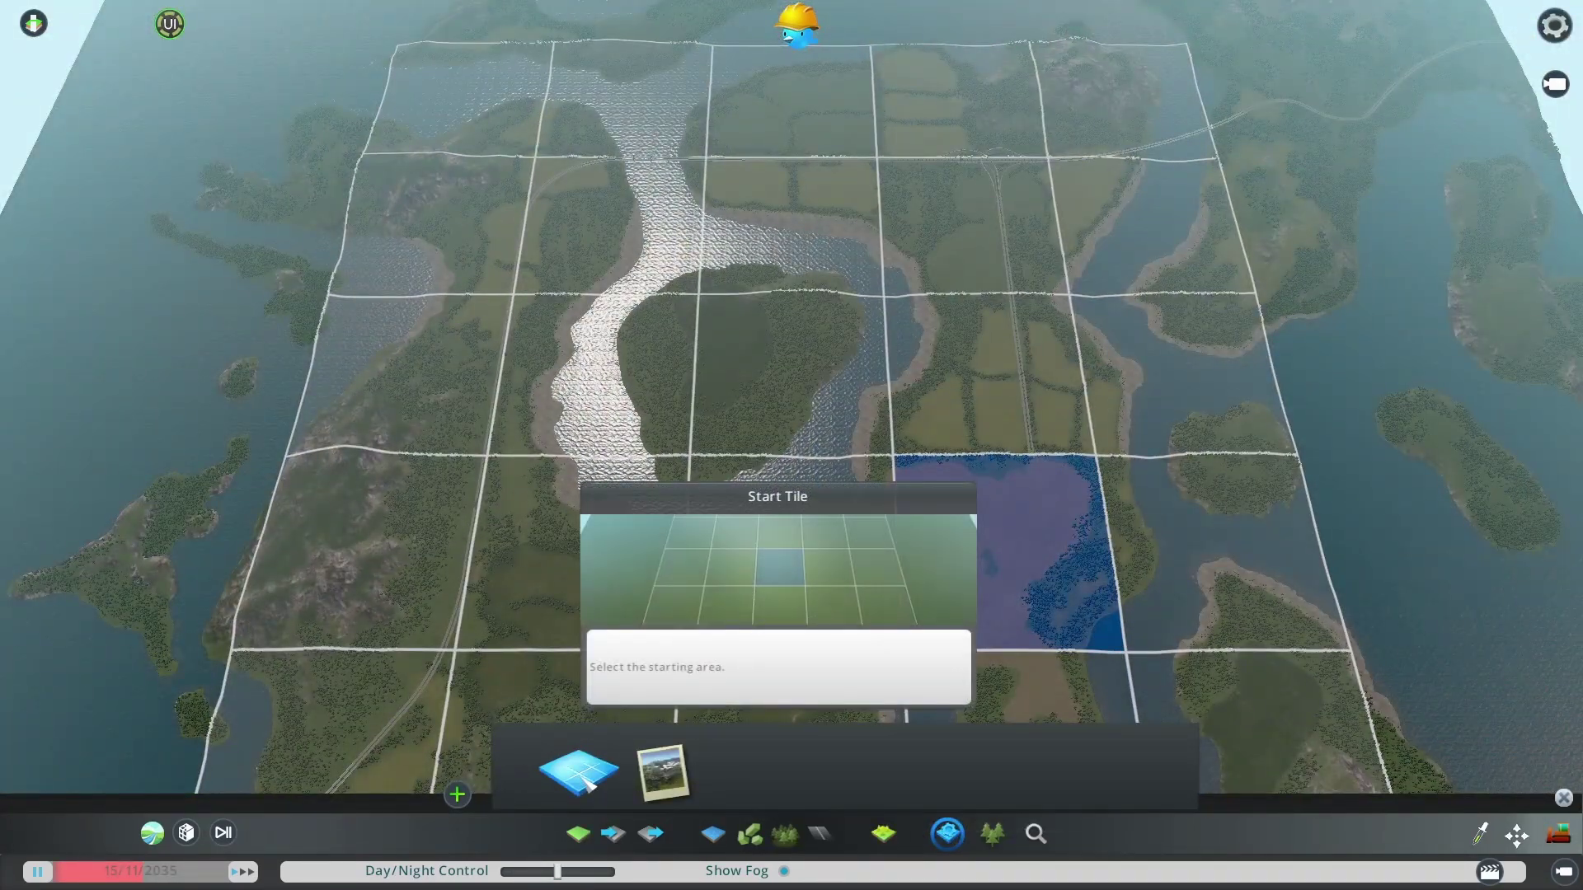
left_click(1019, 416)
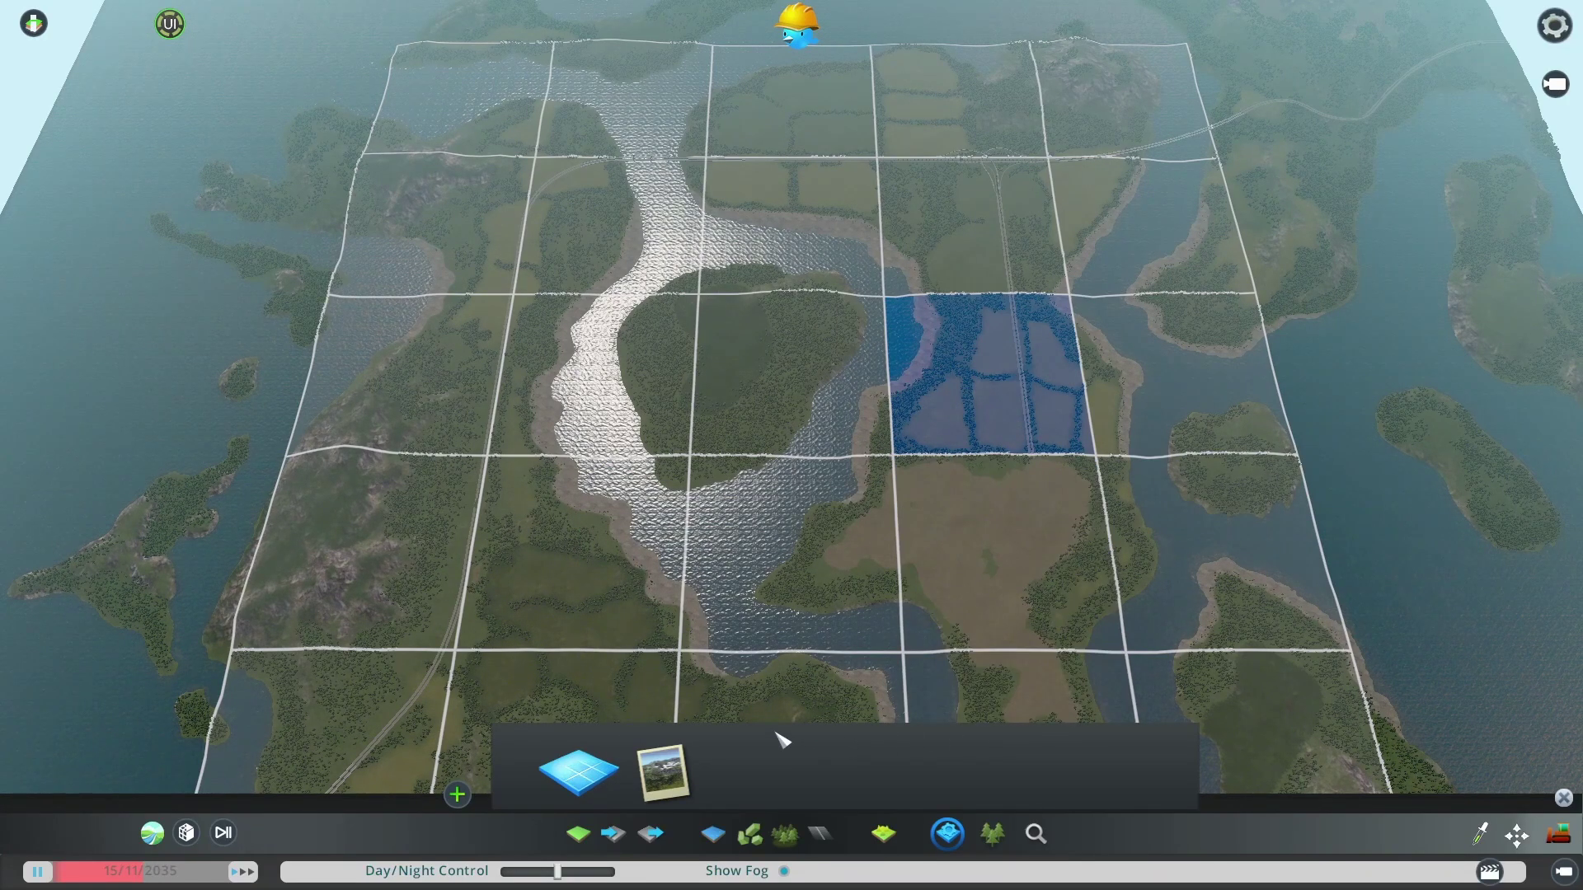
left_click(969, 830)
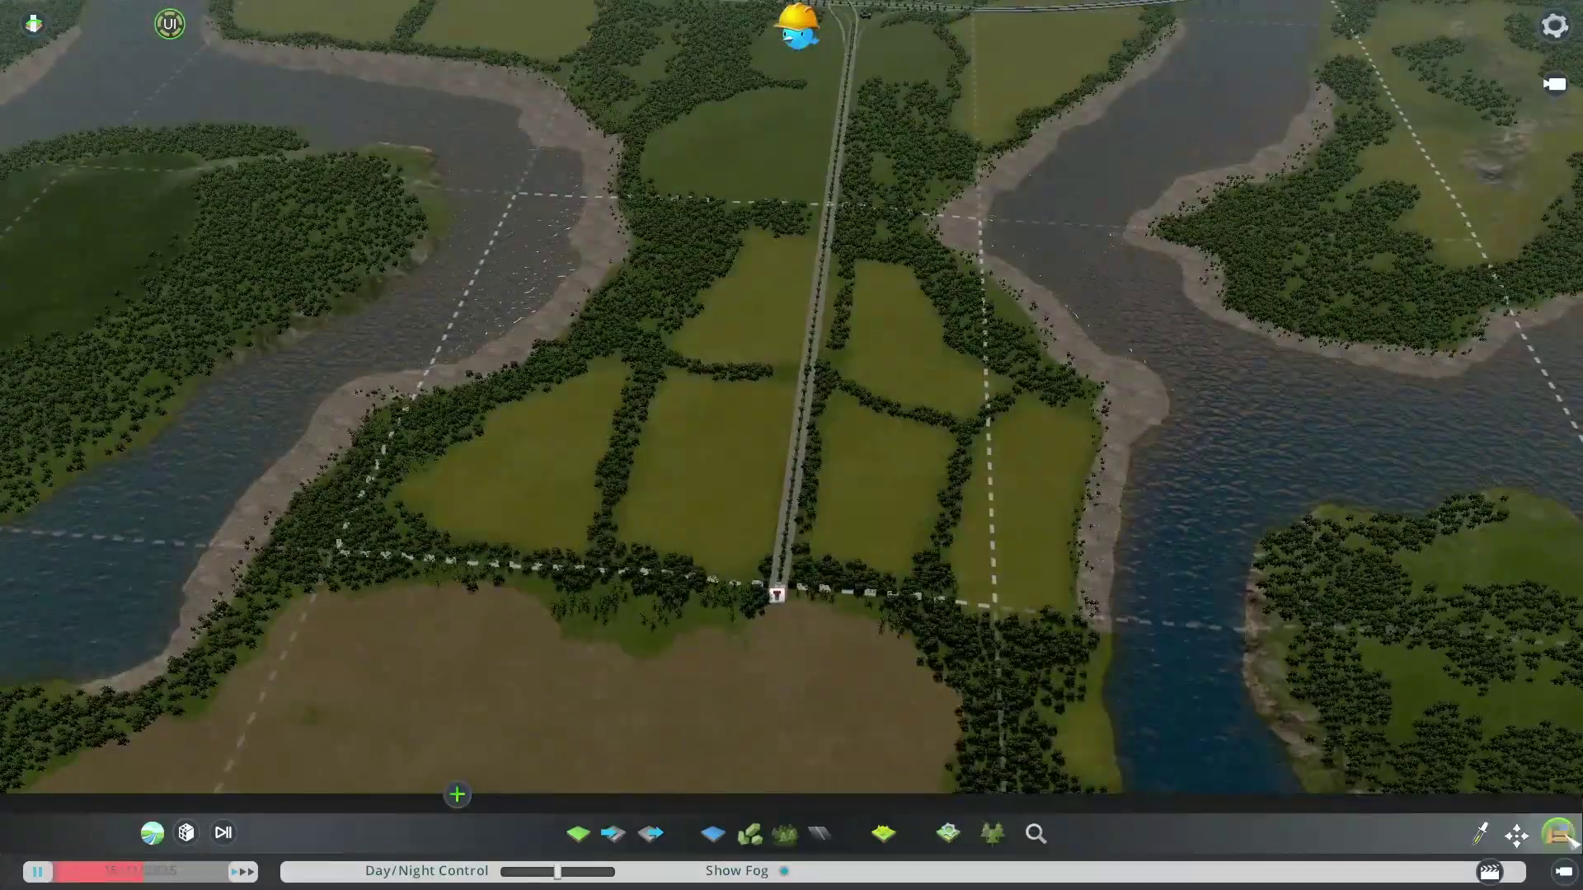
Bulldoze the highway stretch between the farm fields, from its end beside the bare ground to the far edge of the start tile
left_click(1560, 835)
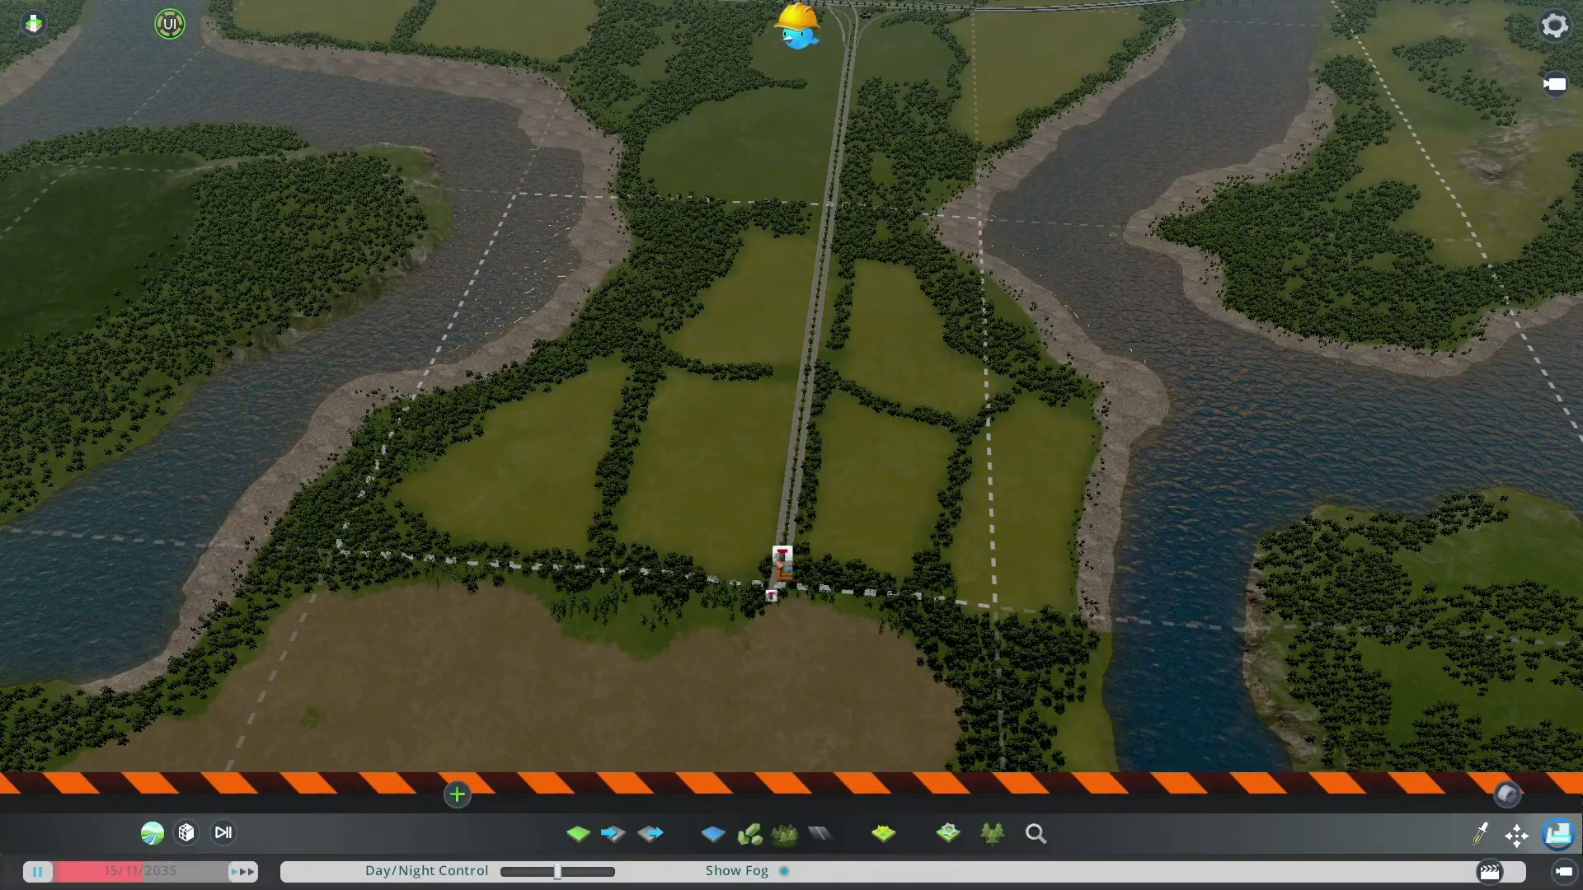
left_click(786, 581)
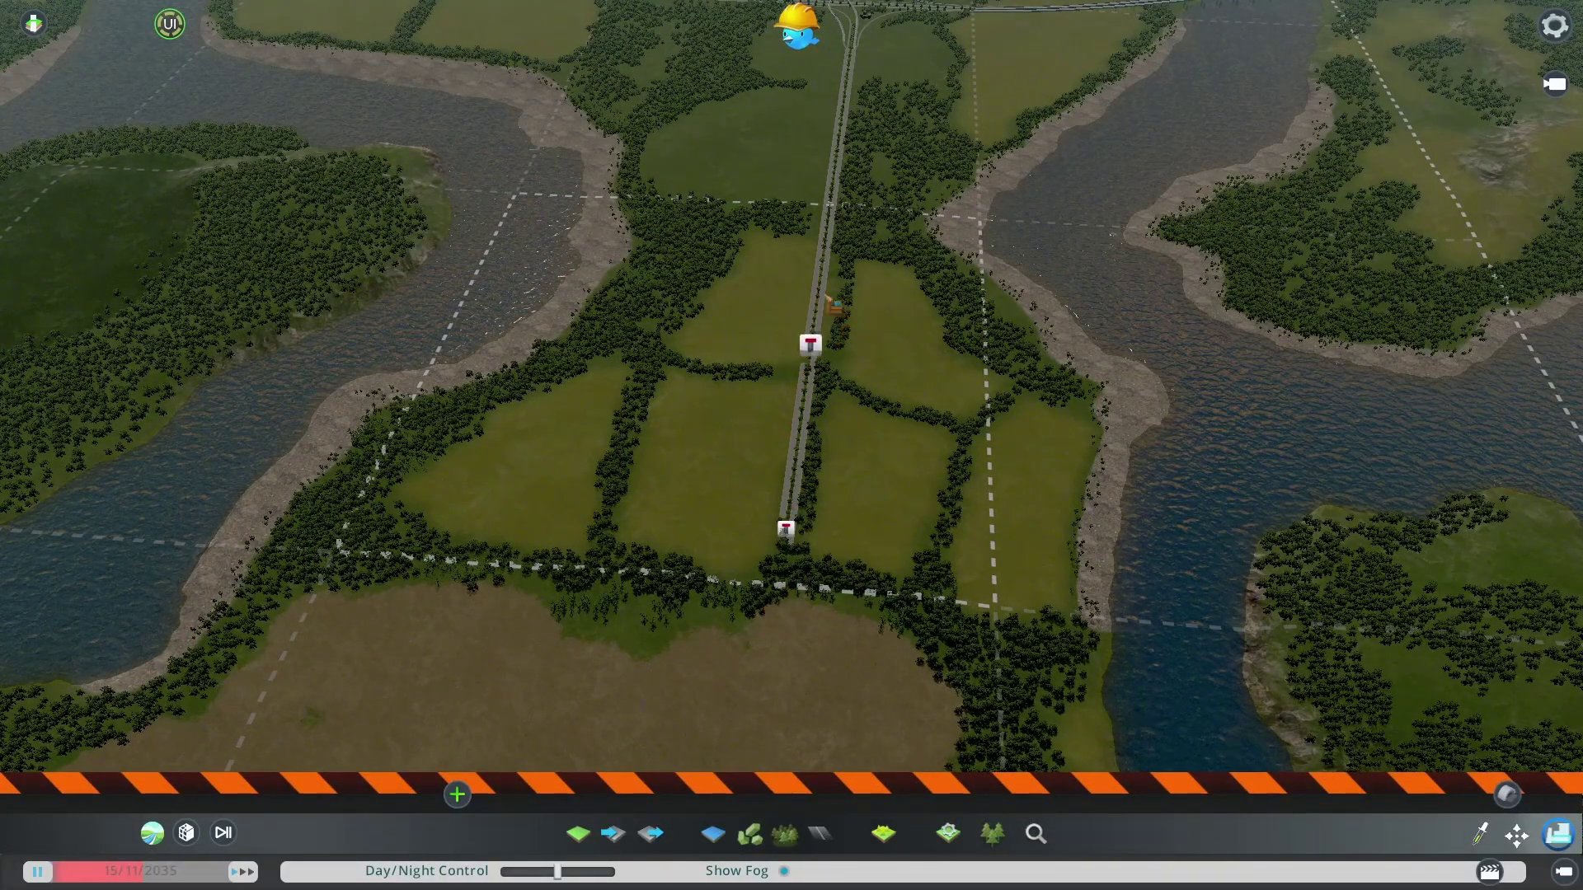
mouse_move(812, 254)
left_mouse_down()
mouse_move(788, 518)
mouse_move(798, 470)
mouse_move(791, 496)
left_mouse_up()
Inspect the shortened highway's end and the cleared strip between the fields, and leave the Bulldozer
scroll(816, 306, "down", 1)
middle_click_drag(816, 307, 789, 446)
scroll(788, 446, "up", 3)
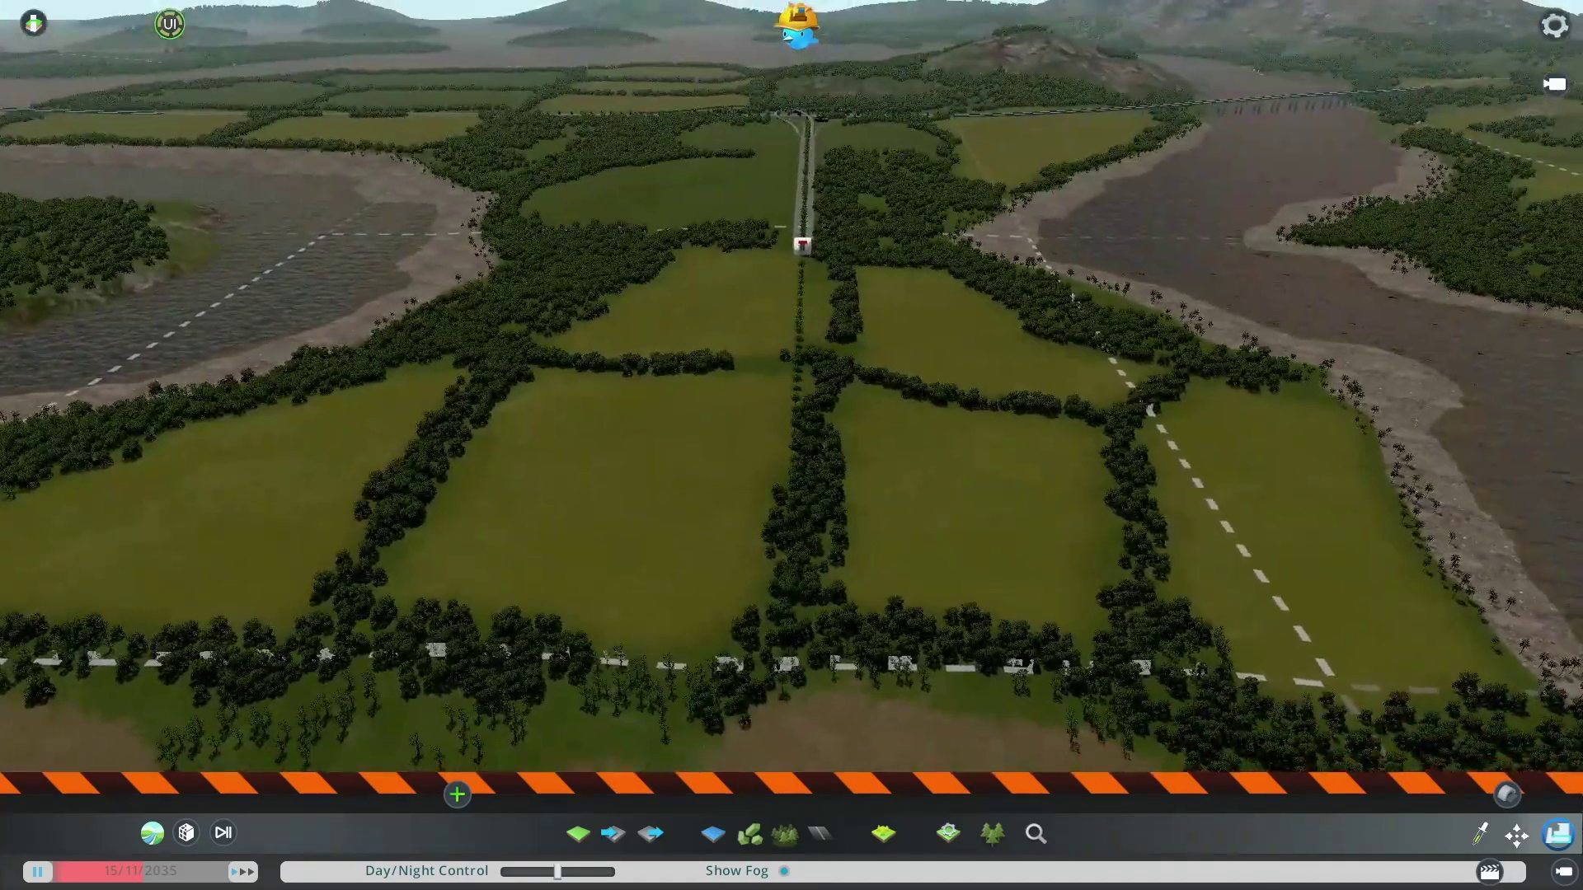
key("w")
middle_click_drag(791, 130, 814, 457)
key("s")
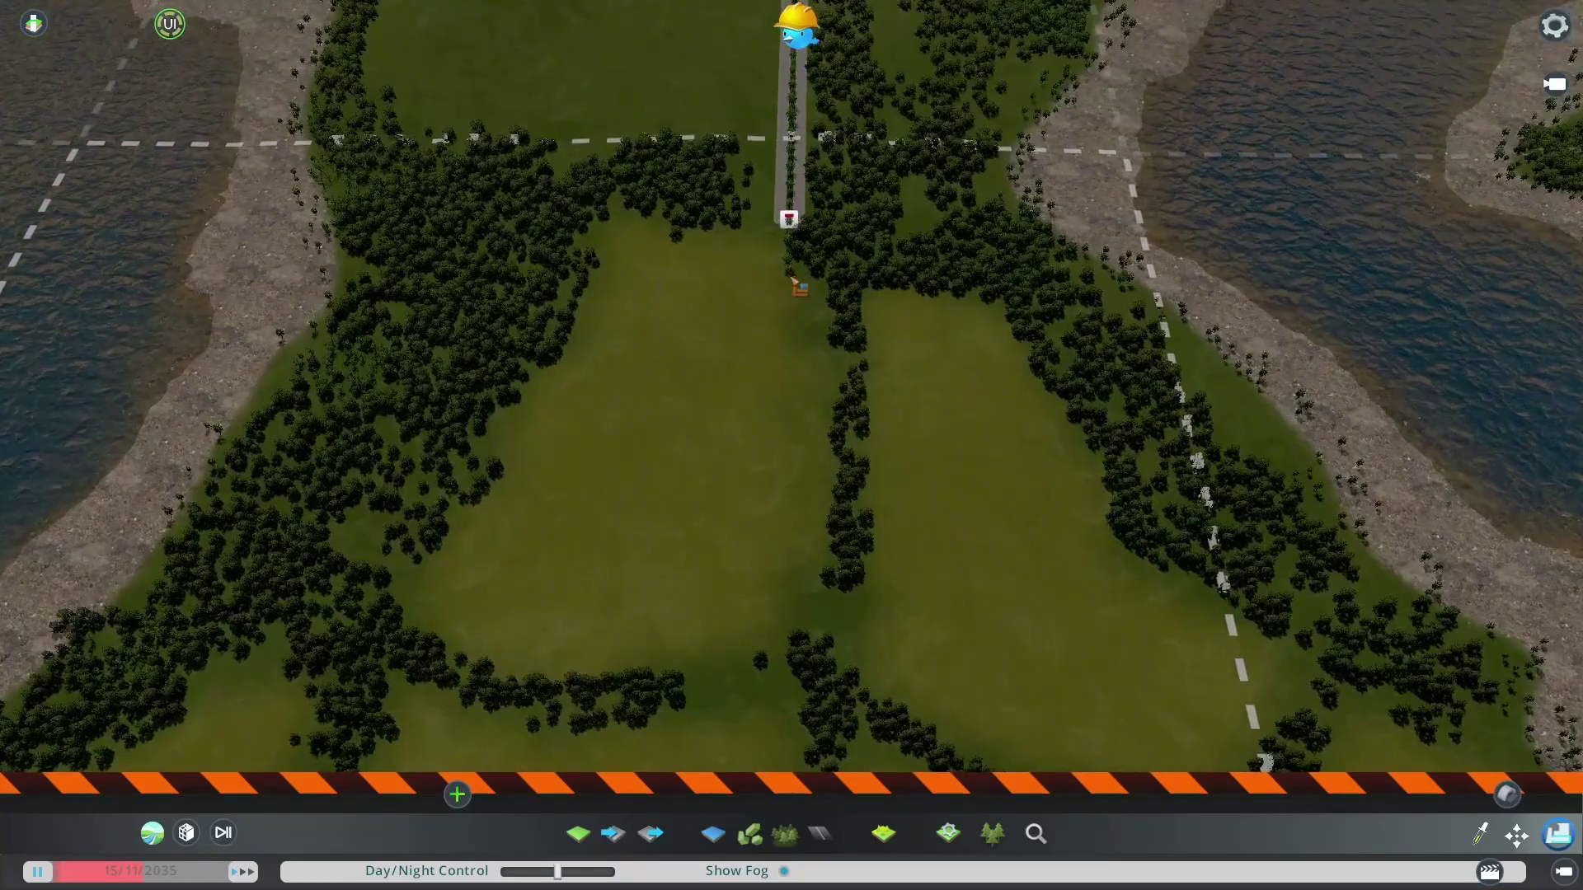
scroll(791, 277, "up", 5)
scroll(767, 105, "down", 4)
key("s")
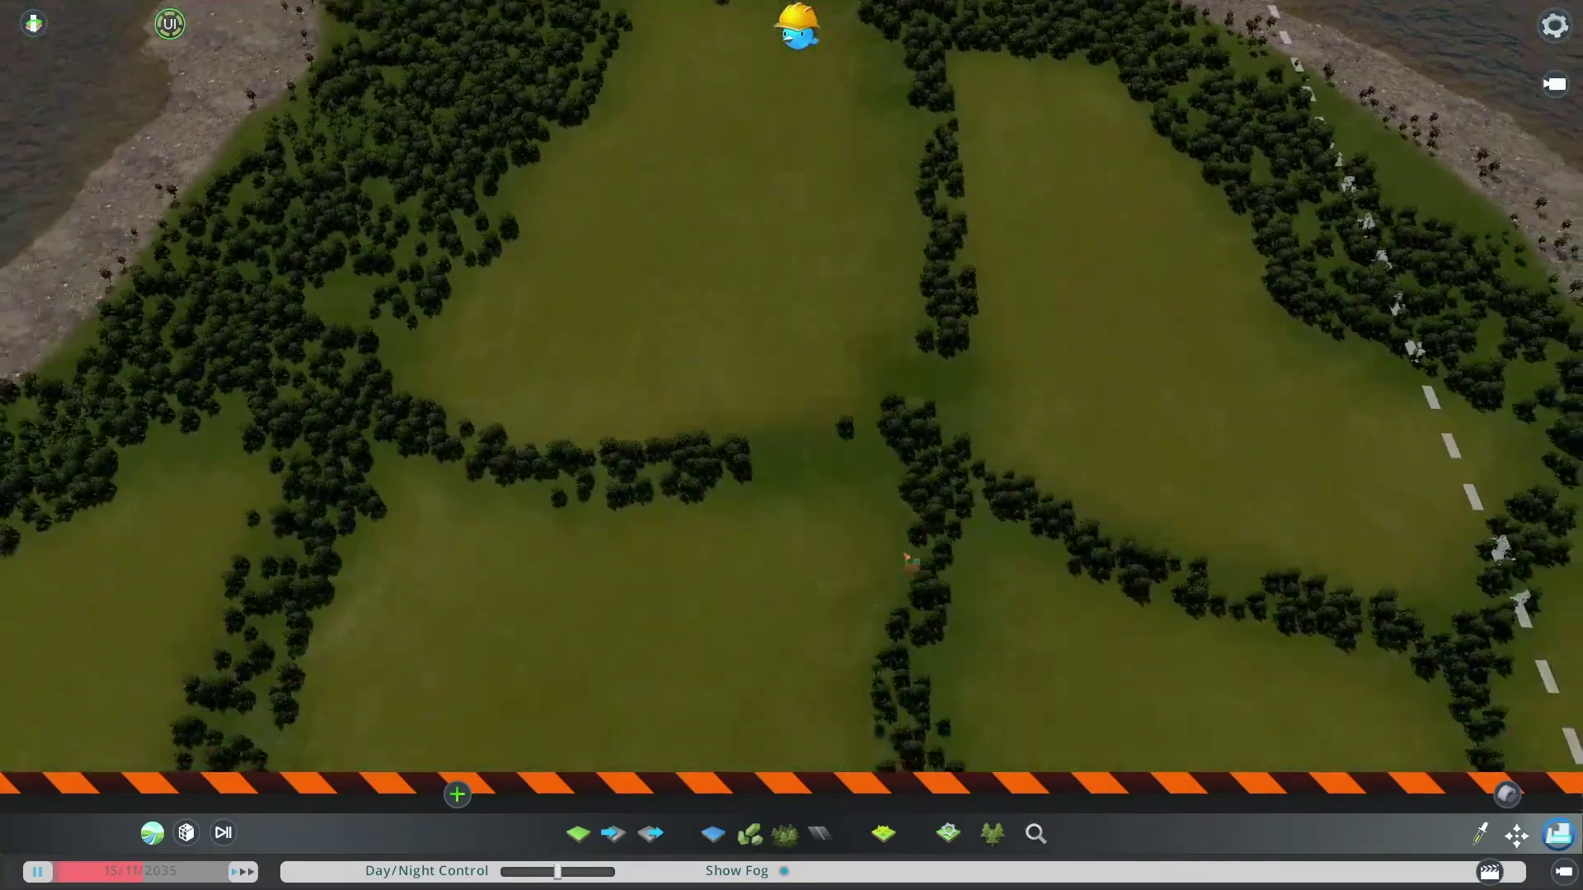
middle_click_drag(882, 618, 883, 544)
middle_click_drag(794, 578, 794, 513)
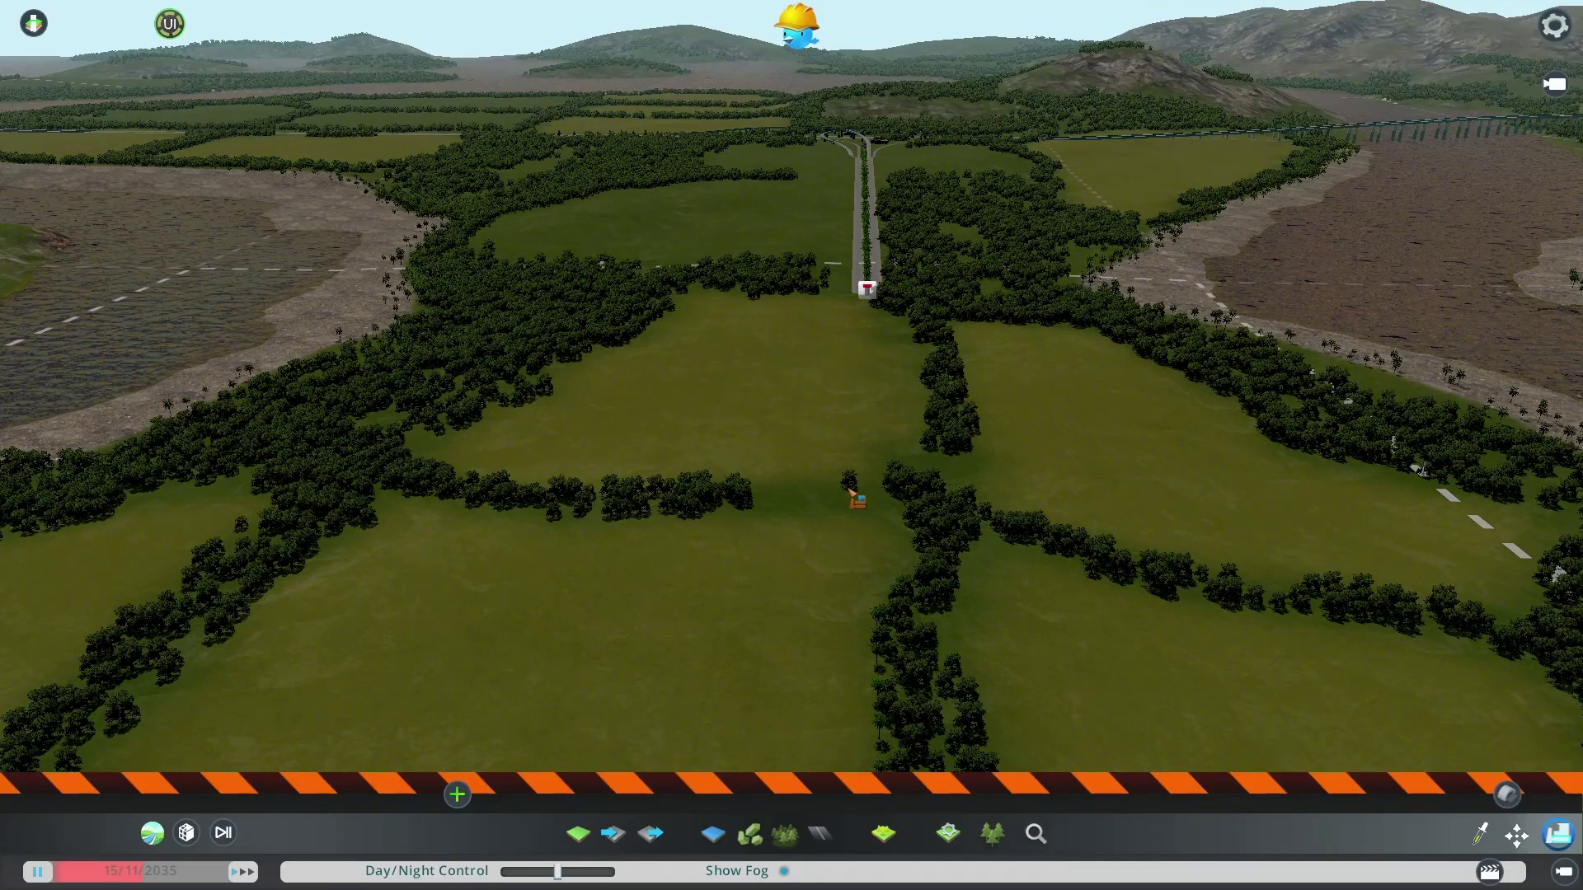
scroll(858, 495, "down", 5)
scroll(825, 470, "up", 2)
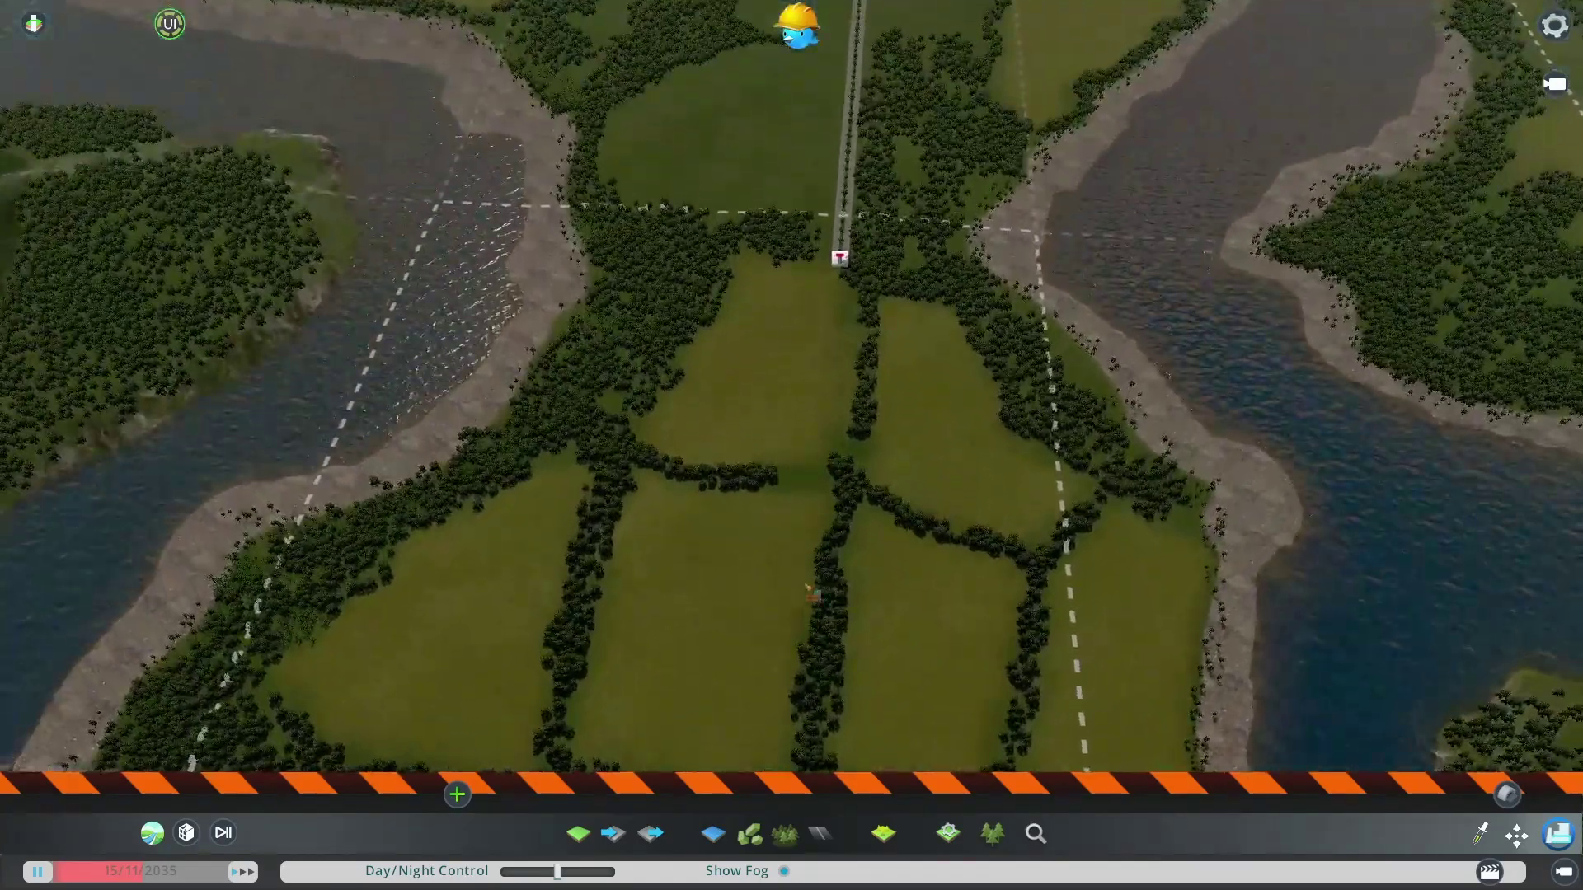
scroll(803, 445, "up", 2)
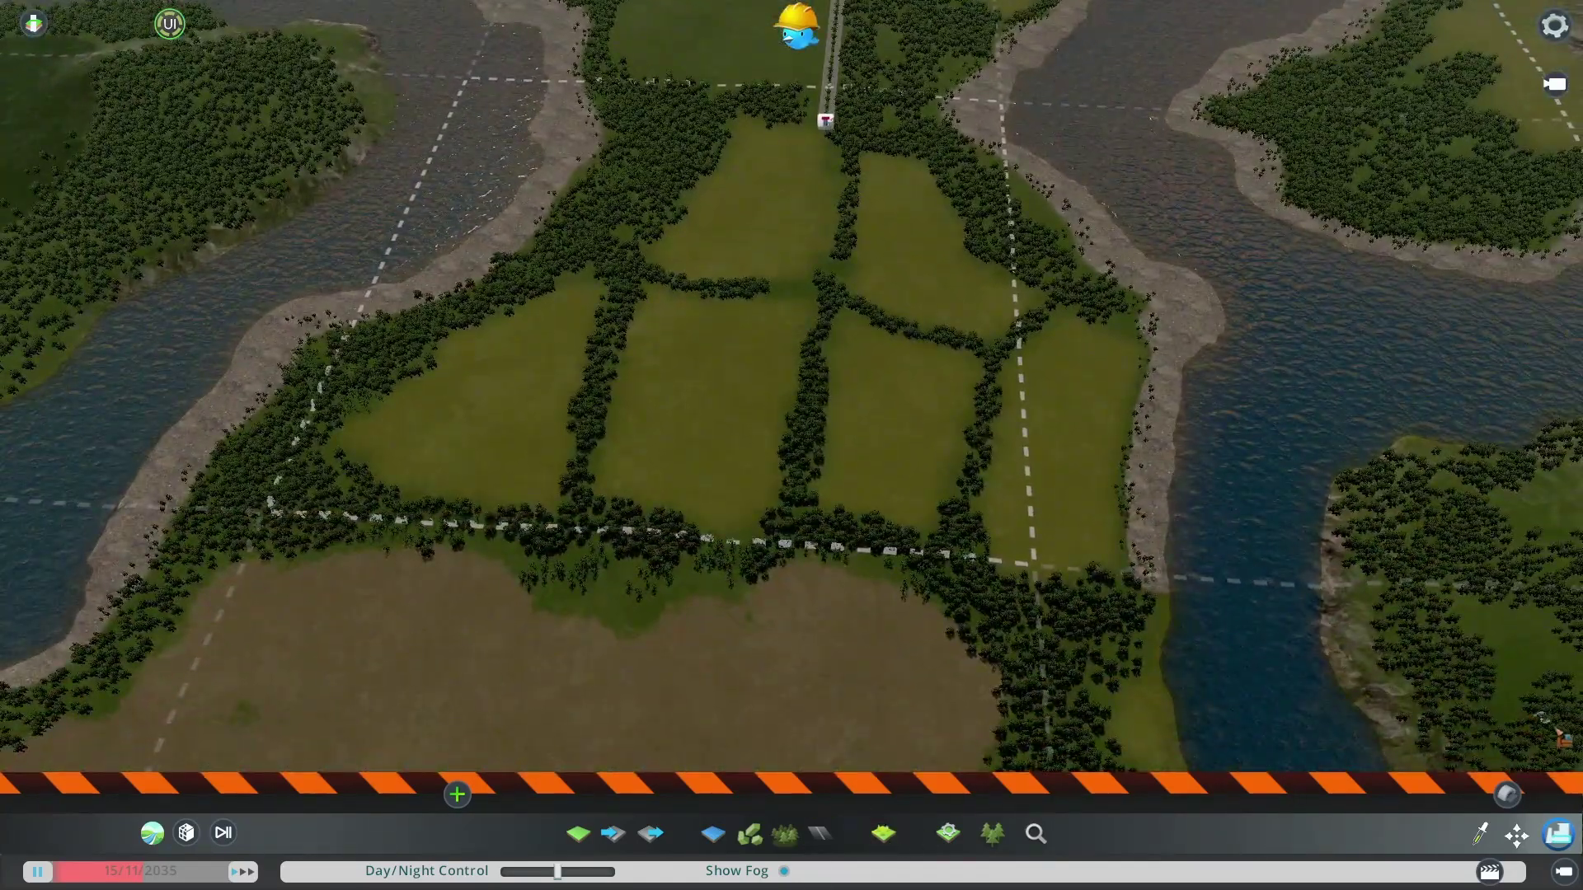
left_click(1555, 829)
Remove fertile land from the fields nearest the highway's end, using the fertile land resource brush at size 341 and strength 1
middle_click_drag(1253, 361, 1273, 276)
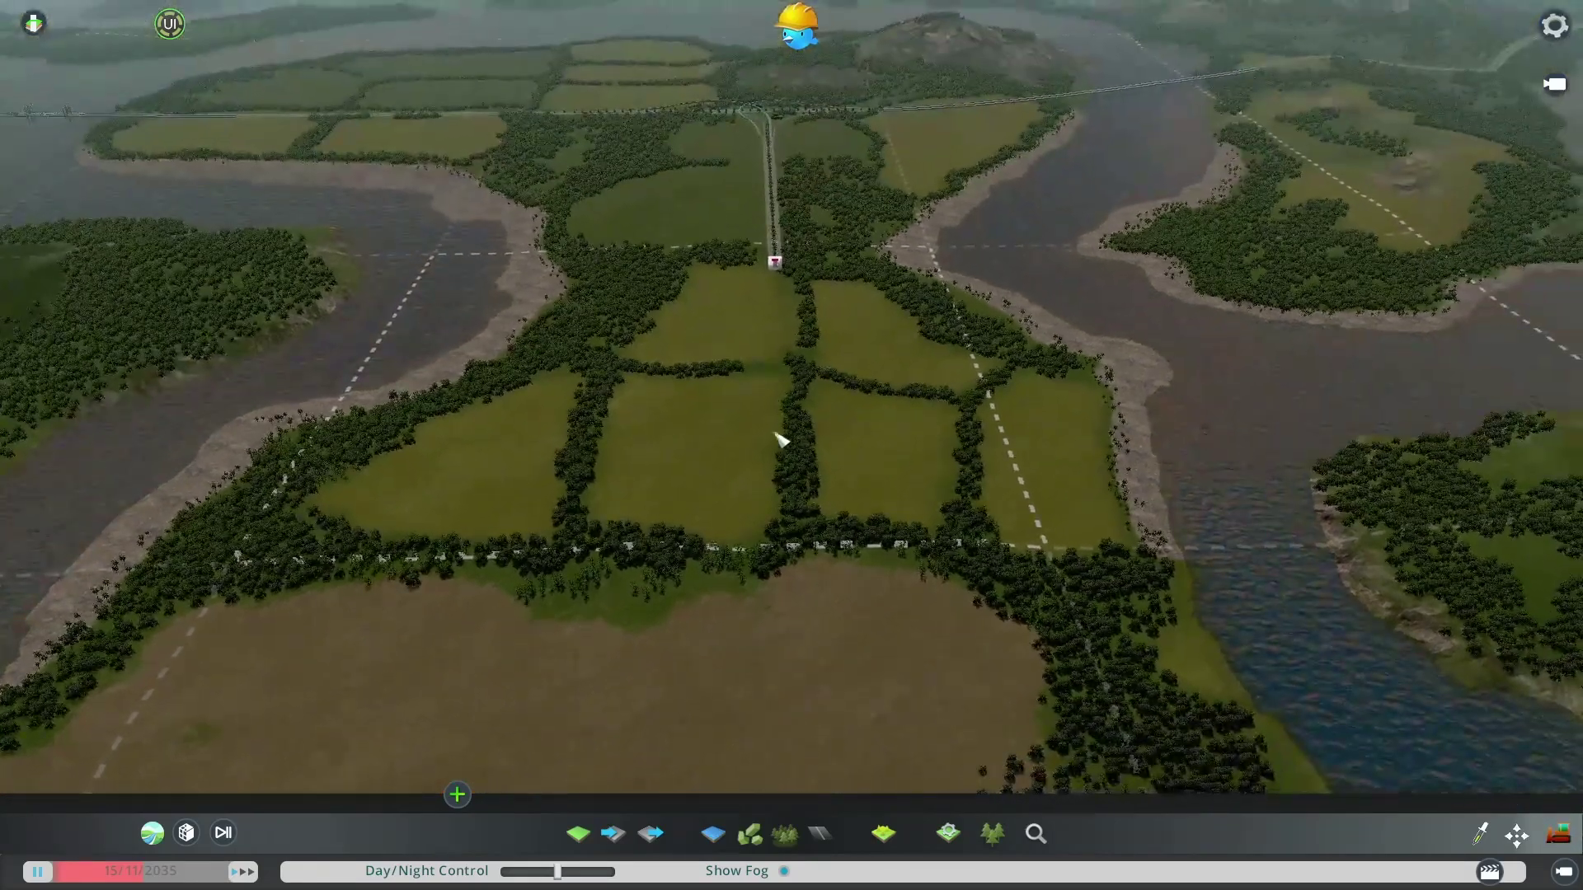
scroll(806, 315, "down", 3)
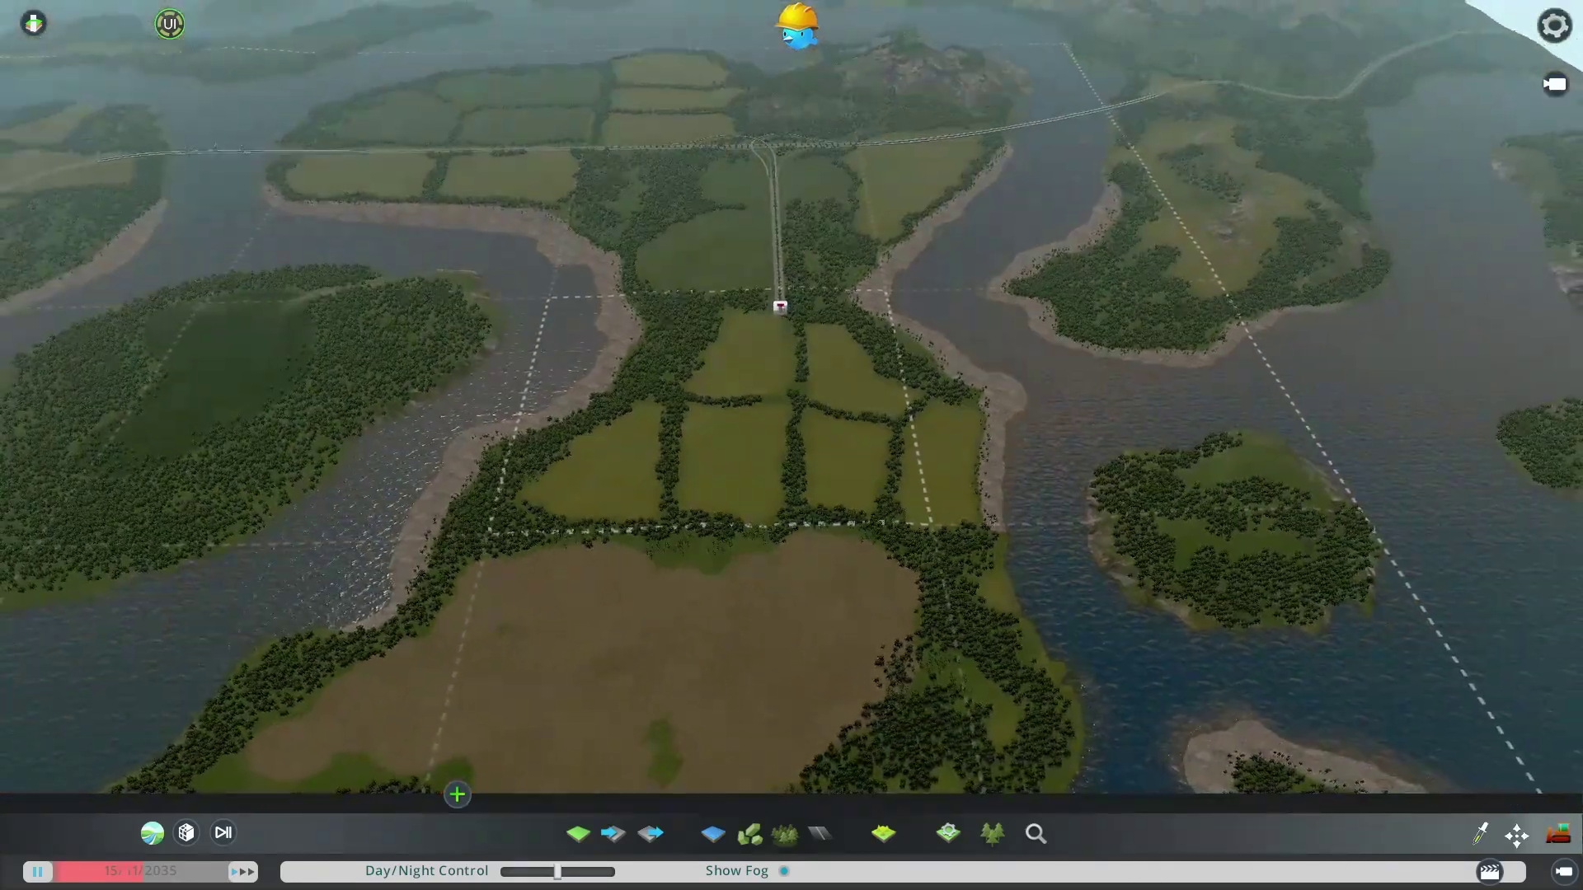
middle_click_drag(788, 446, 796, 451)
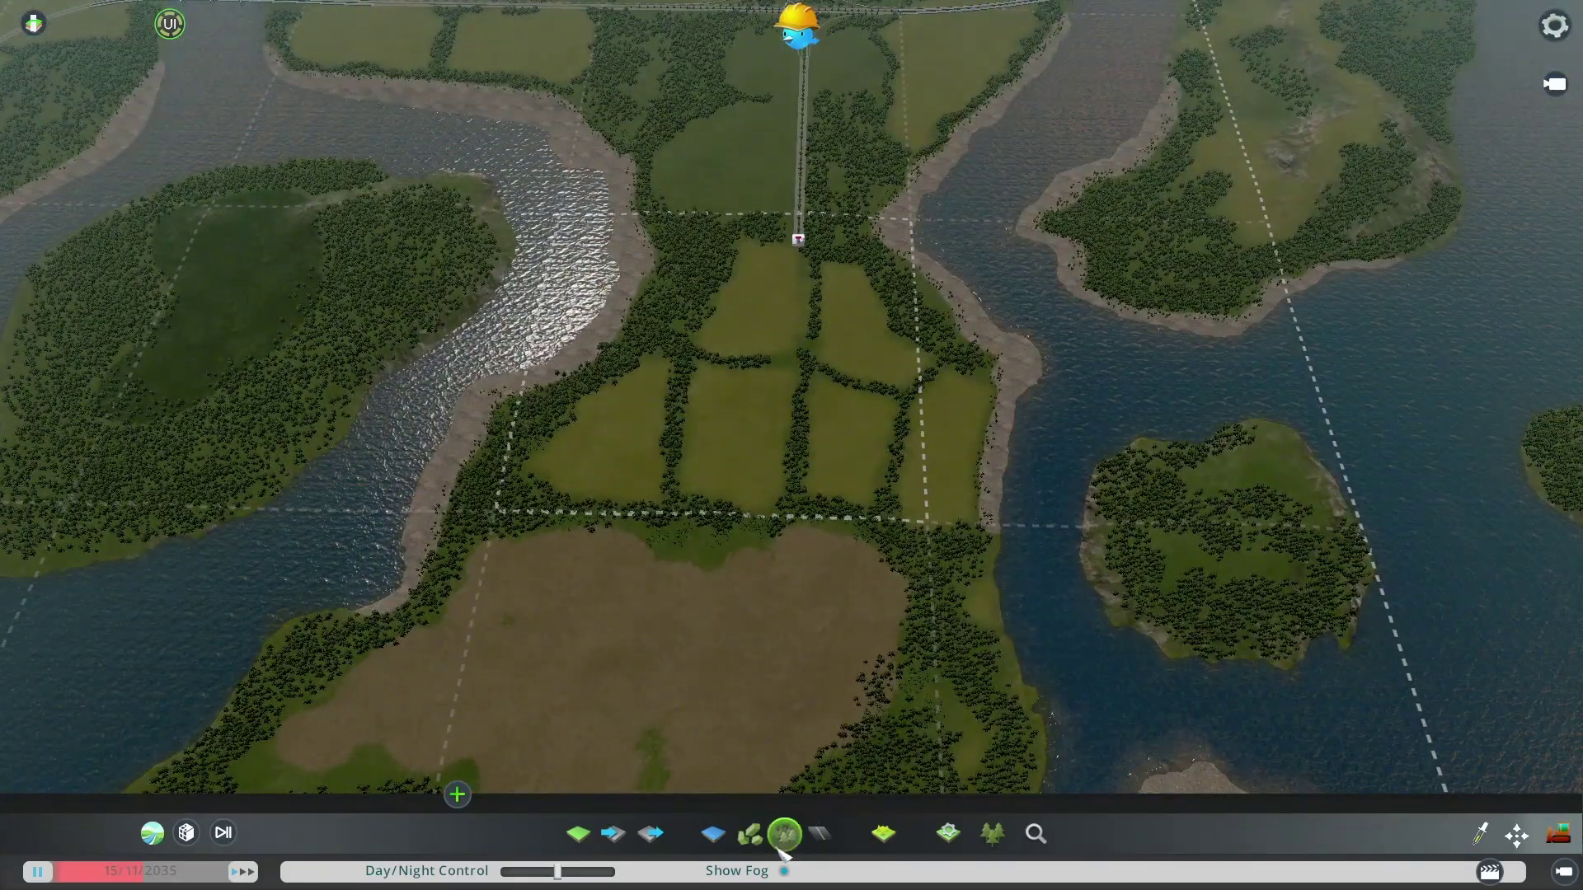
left_click(749, 833)
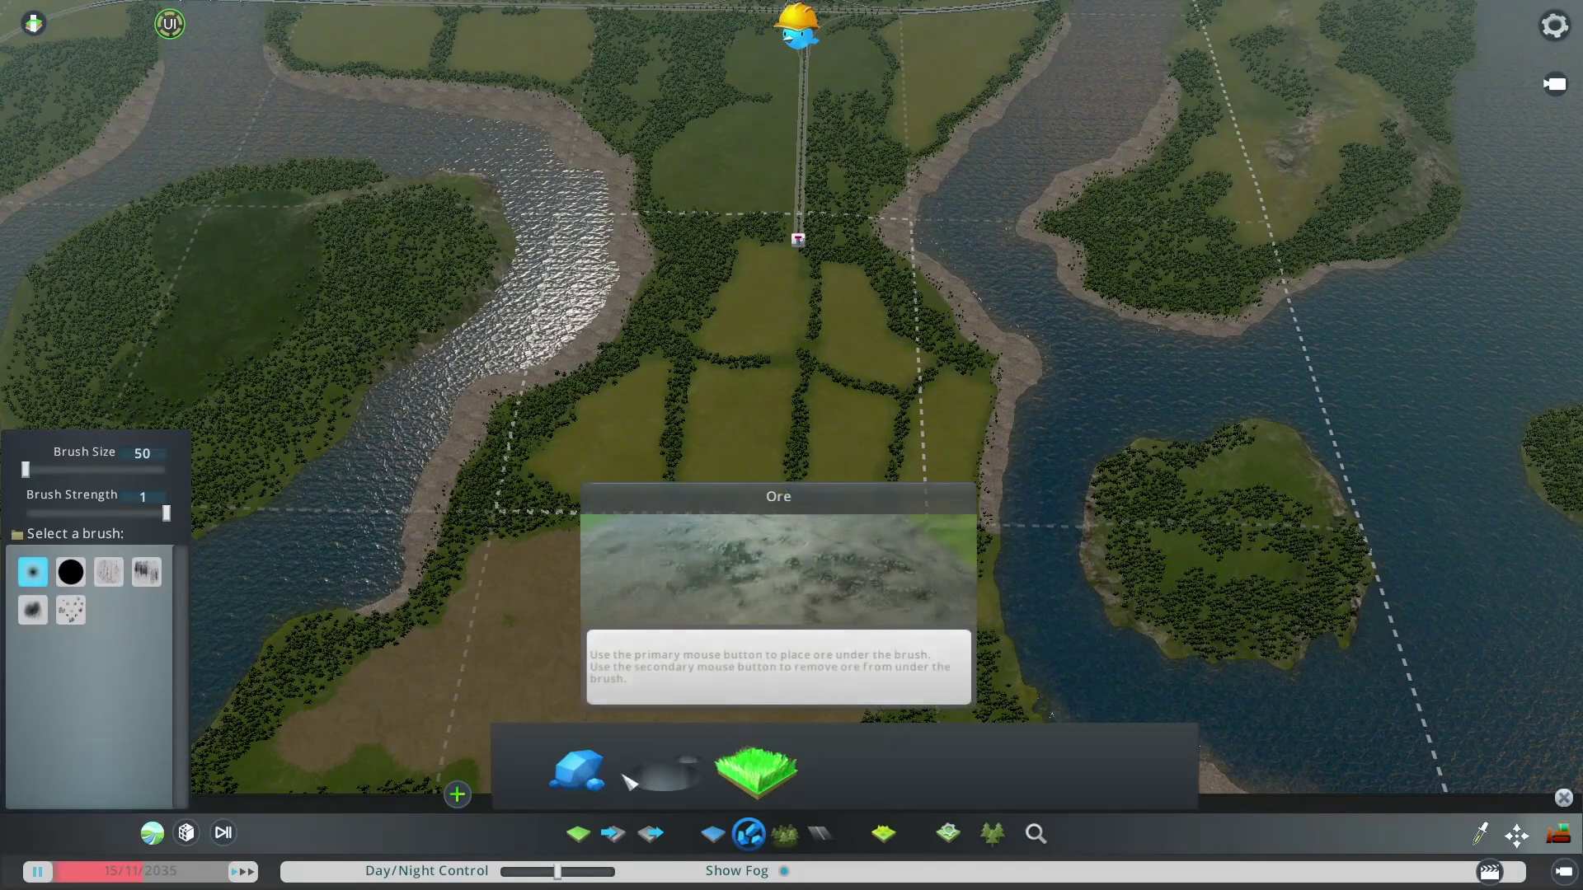
left_click(760, 775)
scroll(835, 453, "up", 3)
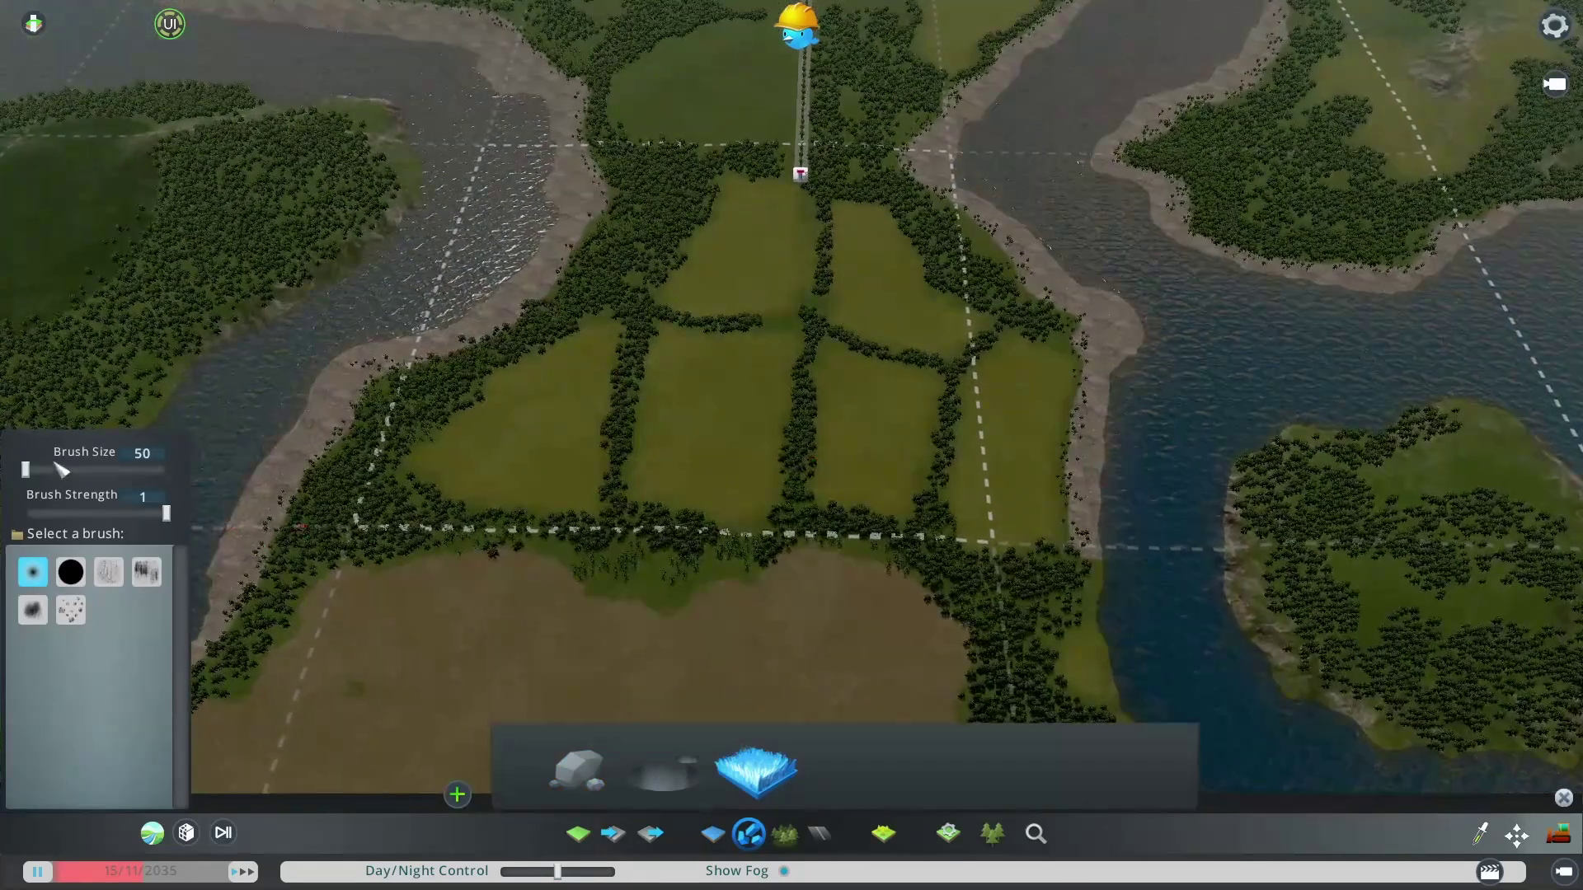
left_click_drag(79, 469, 82, 468)
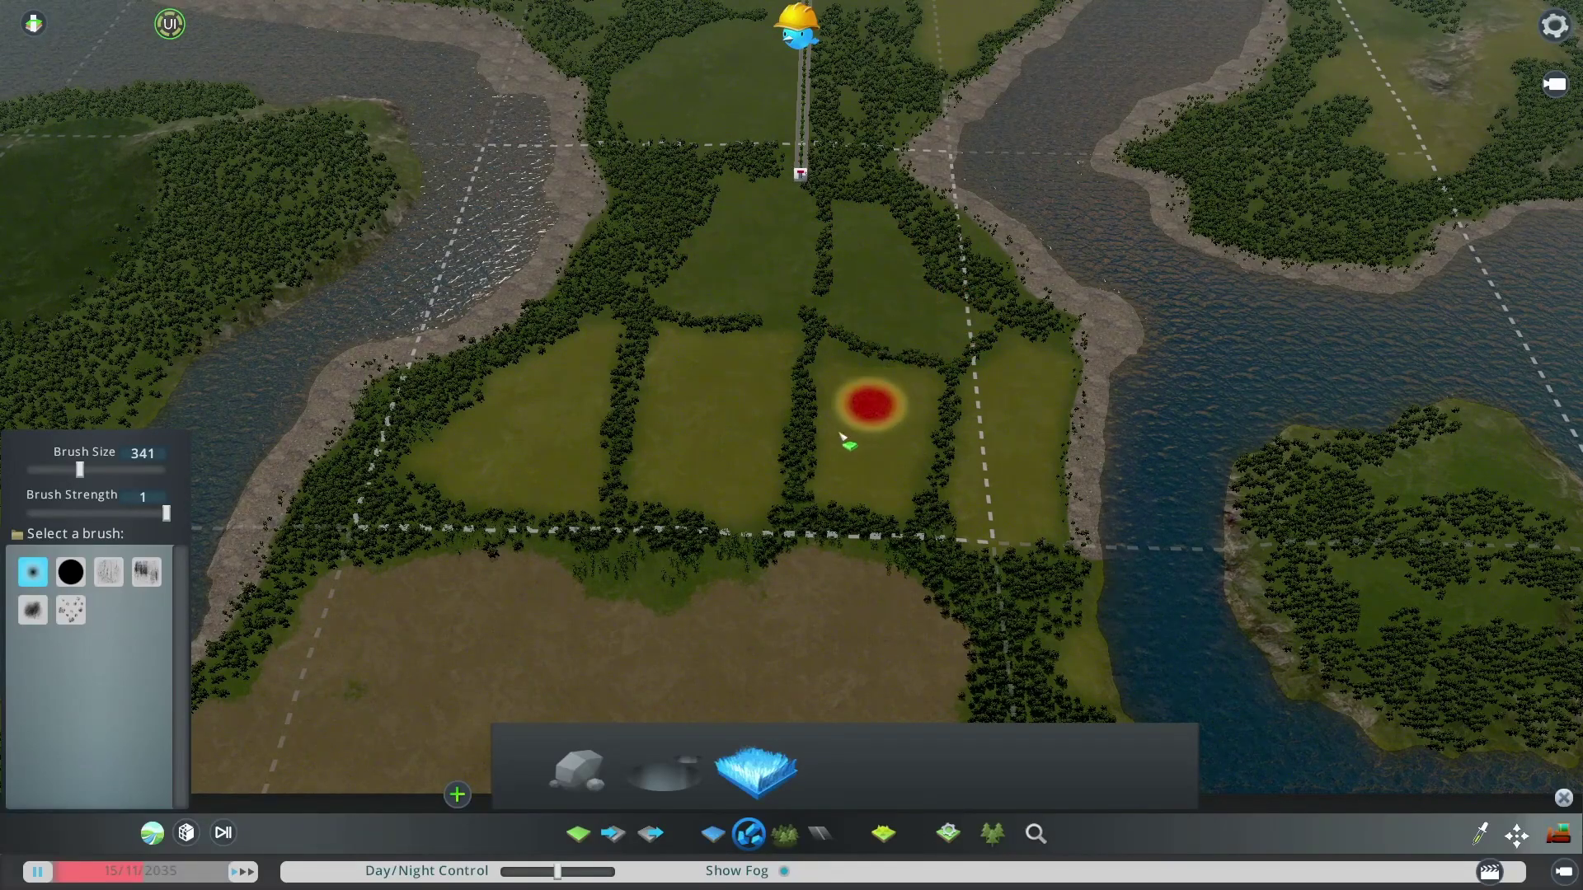
mouse_move(819, 493)
middle_mouse_down()
mouse_move(819, 594)
mouse_move(799, 456)
middle_mouse_up()
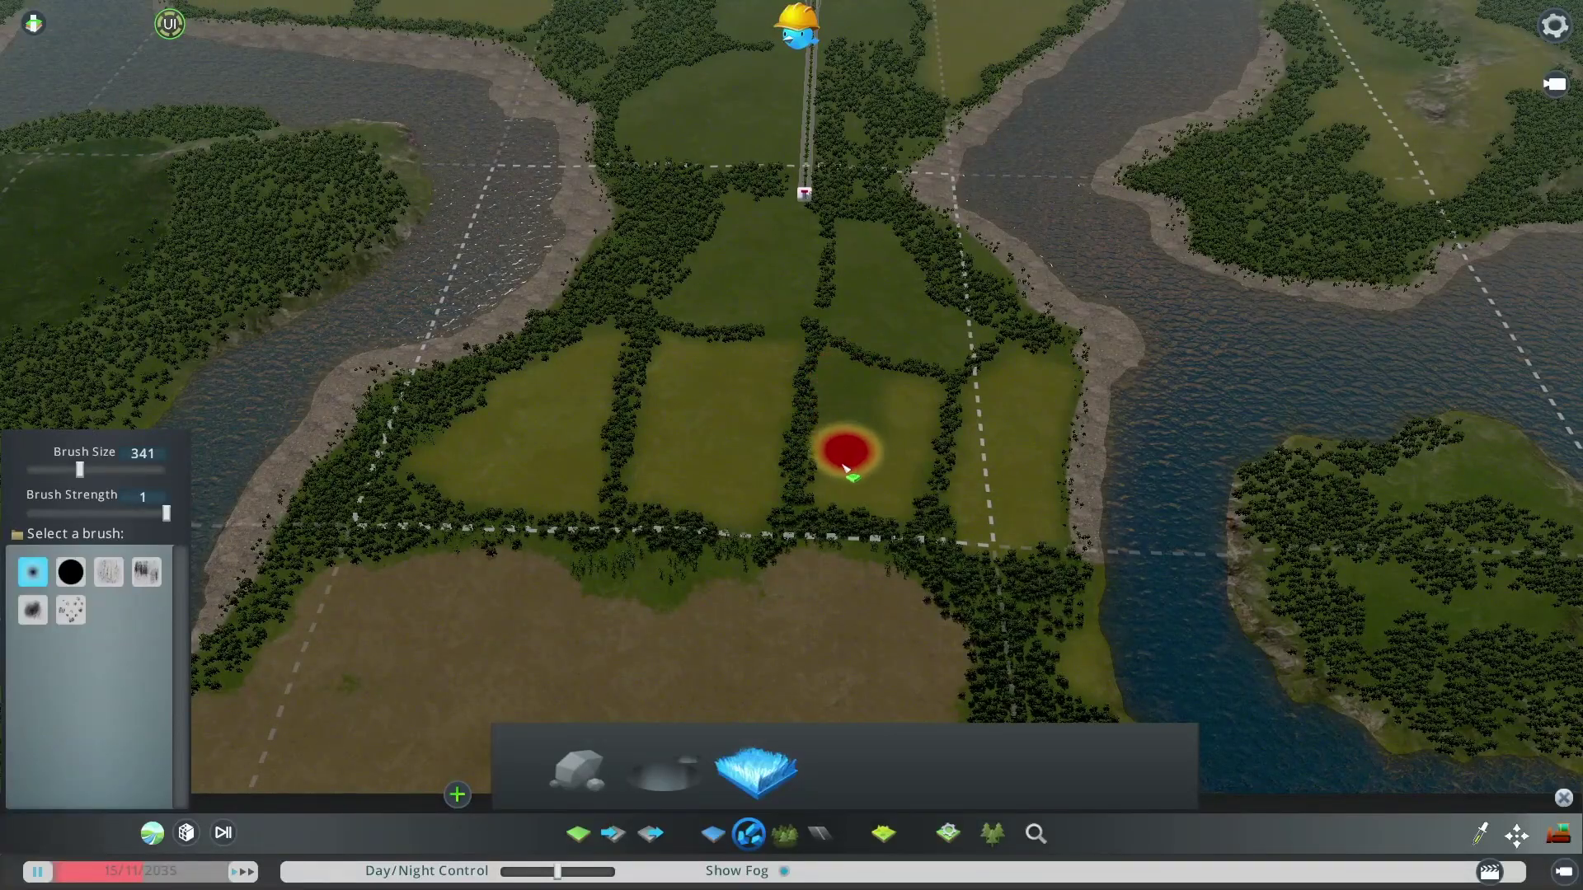
Paint ore onto the field below the highway's end and erase it again with the ore brush
left_click(577, 769)
mouse_move(863, 397)
left_mouse_down()
mouse_move(855, 467)
mouse_move(898, 408)
mouse_move(881, 477)
mouse_move(848, 381)
mouse_move(830, 633)
mouse_move(909, 405)
left_mouse_up()
mouse_move(909, 405)
right_mouse_down()
mouse_move(875, 496)
mouse_move(856, 365)
mouse_move(887, 352)
right_mouse_up()
Leave the natural resource brush and put the tools away
middle_click_drag(887, 352, 845, 276)
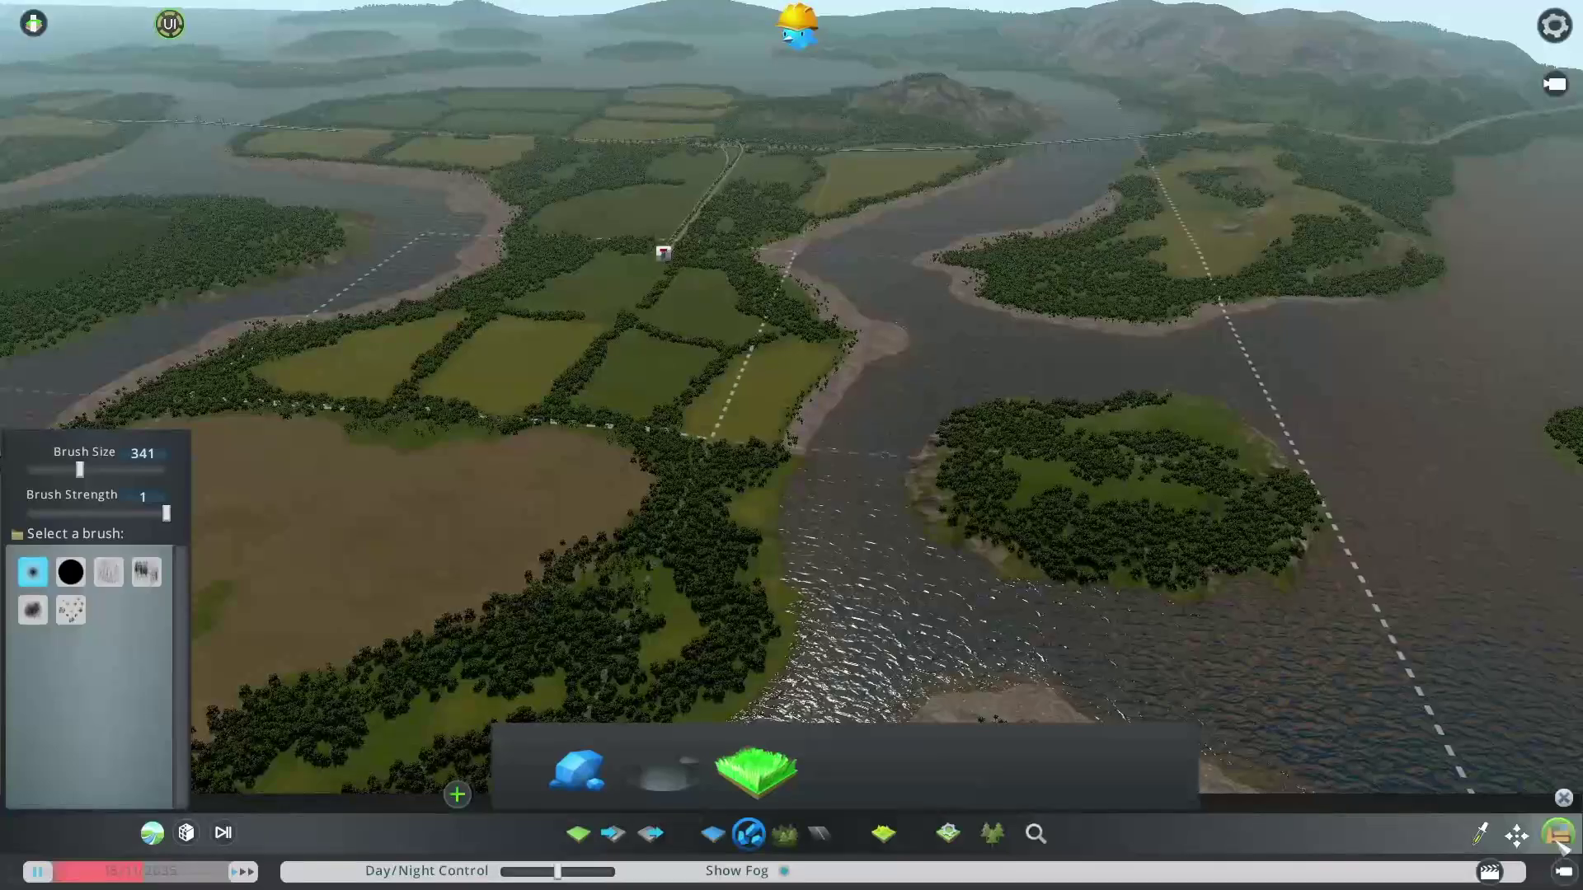
left_click(1557, 835)
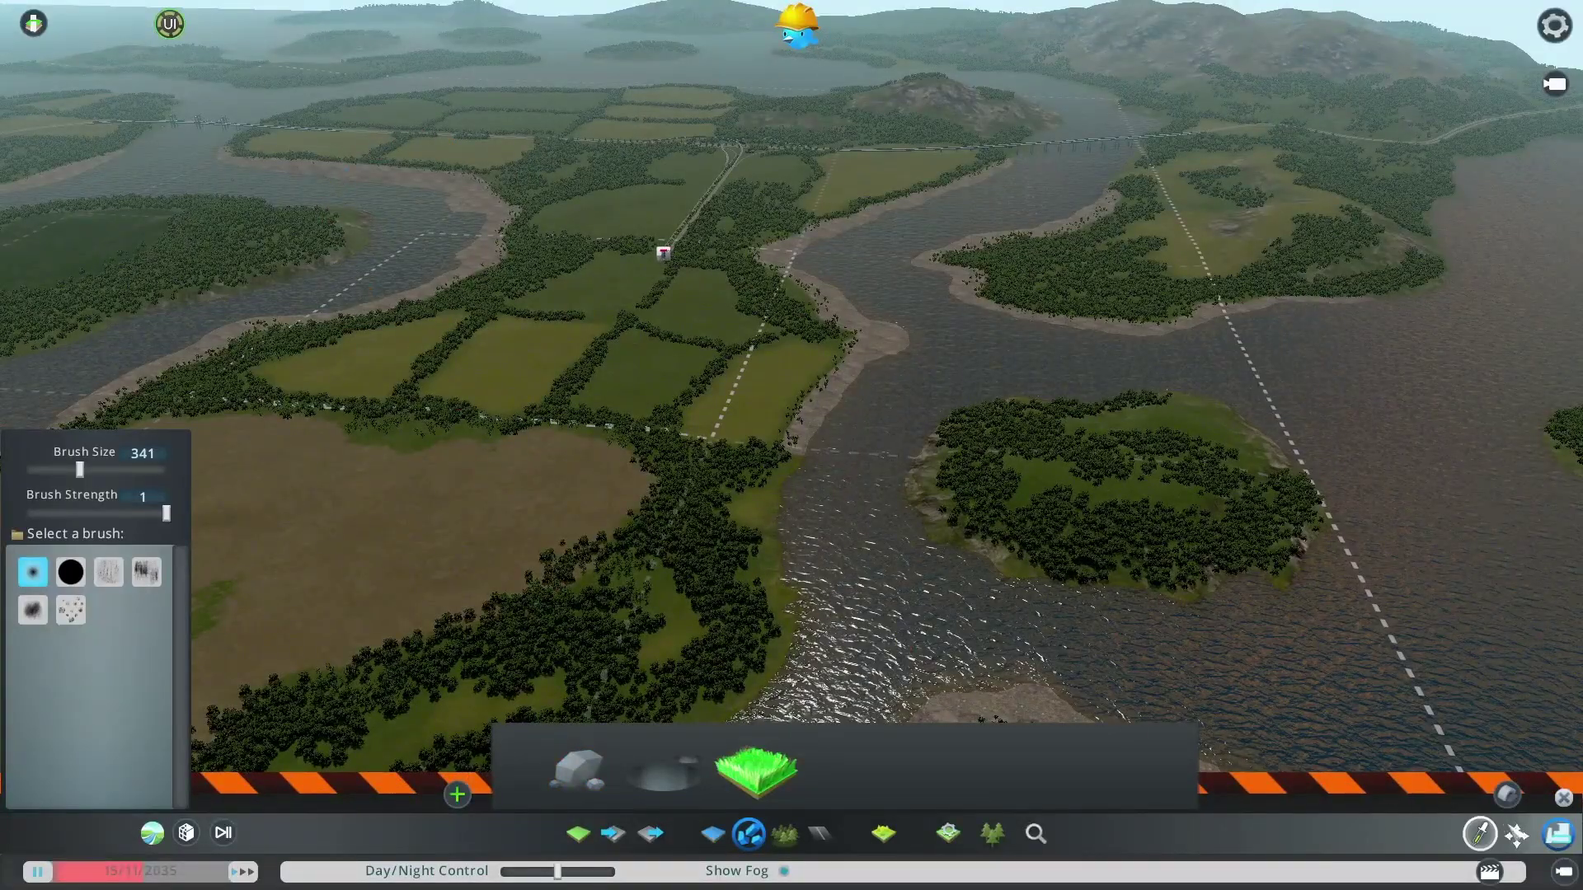
left_click(1559, 835)
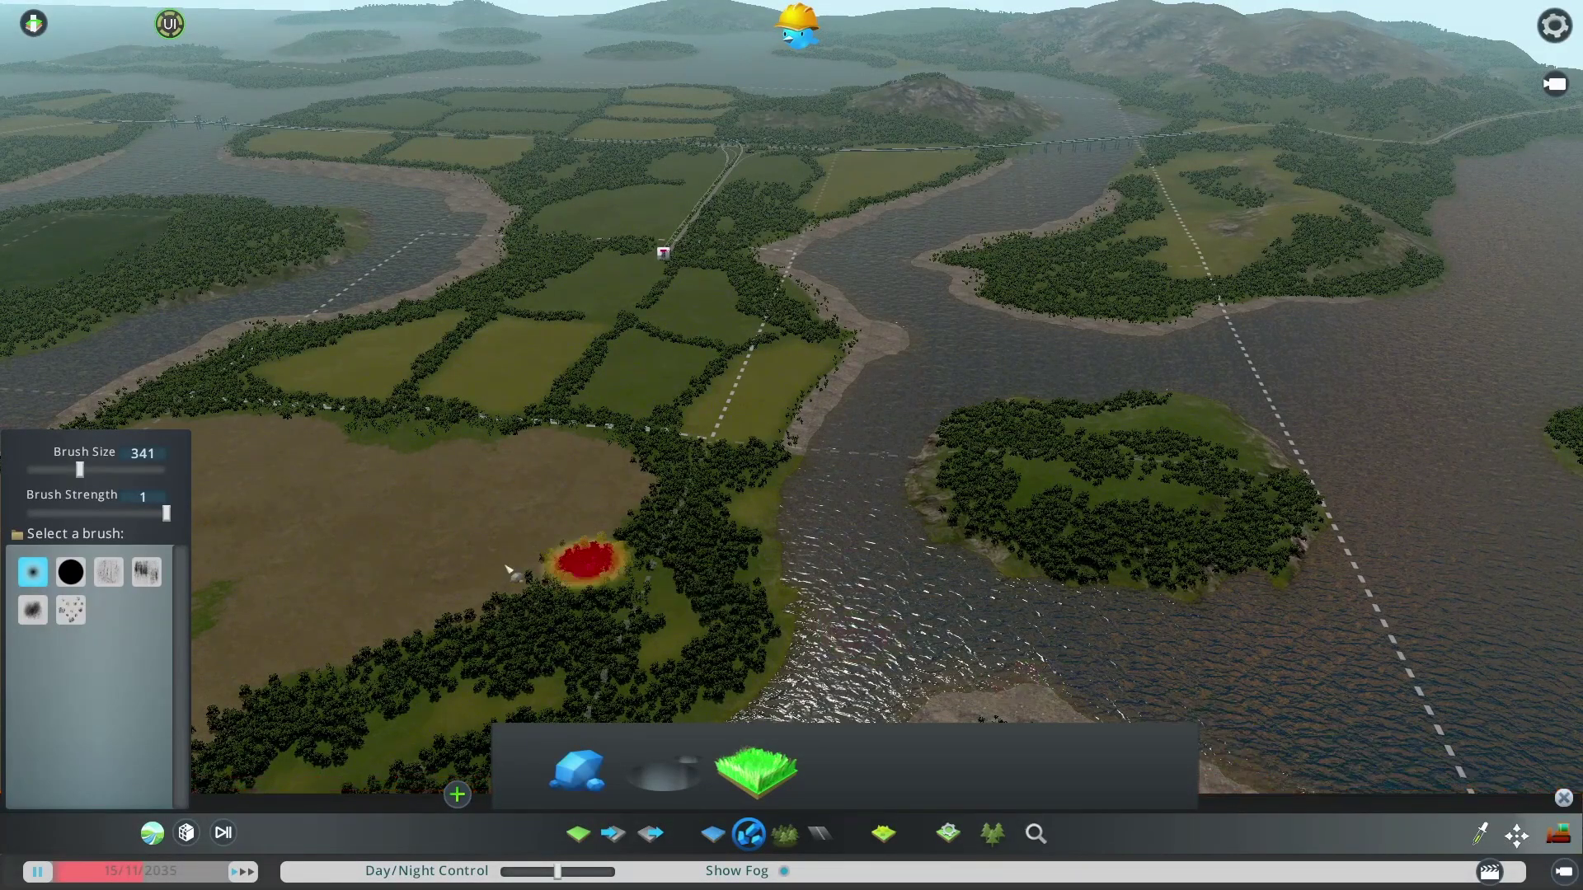
left_click(747, 831)
Open the UnifiedUI mod toolbar and look over its mod tools and the surroundings of the shortened highway's end
left_click(170, 24)
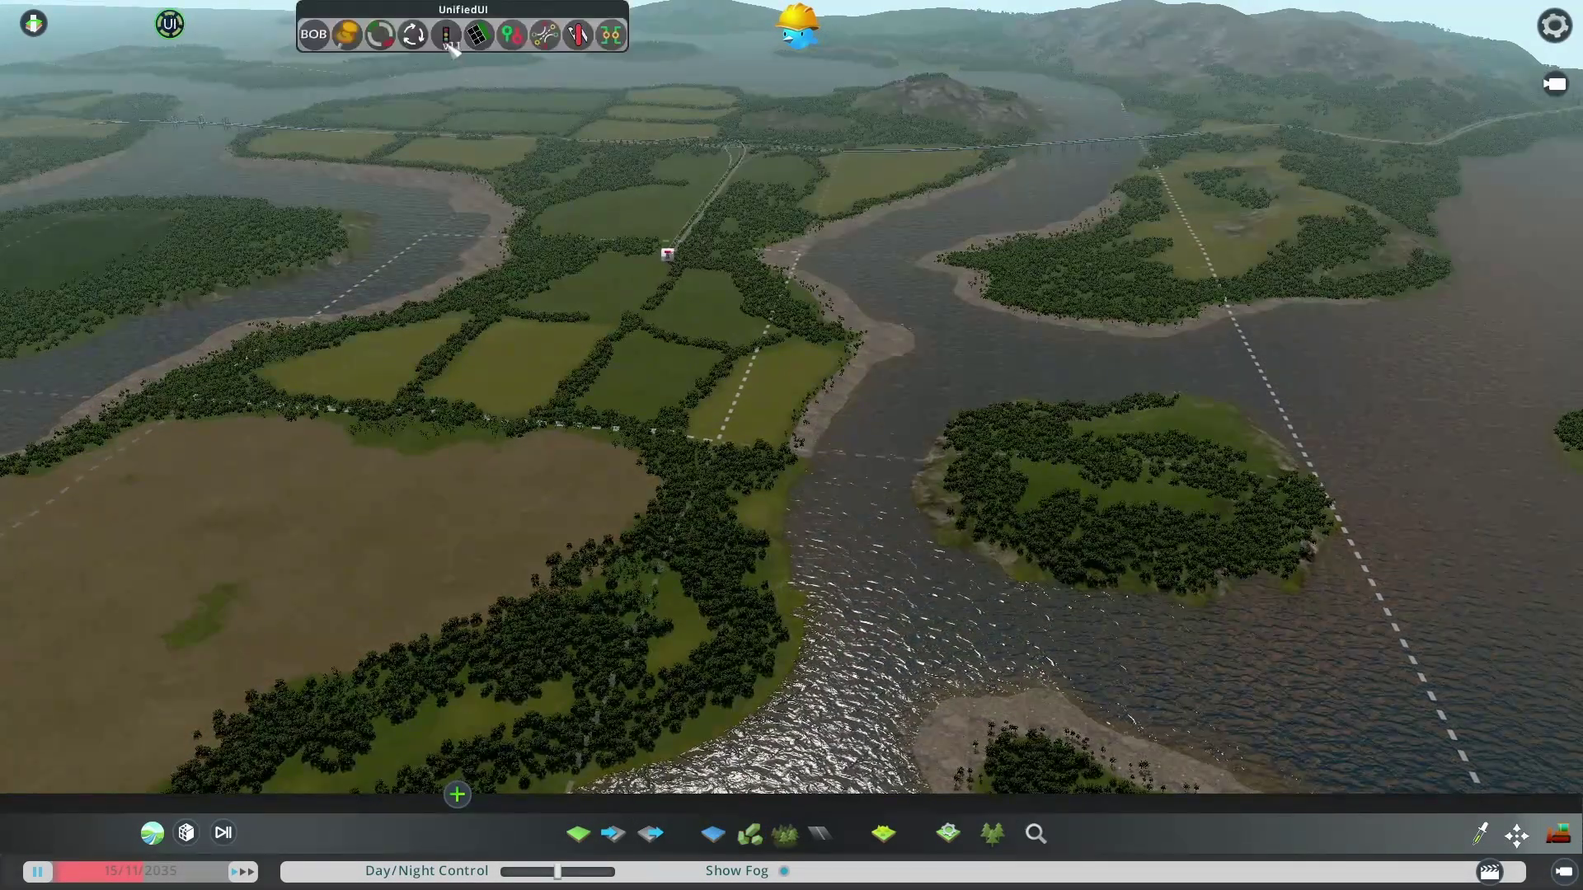
key("w")
key("a")
middle_click_drag(601, 95, 611, 11)
key("w")
key("a")
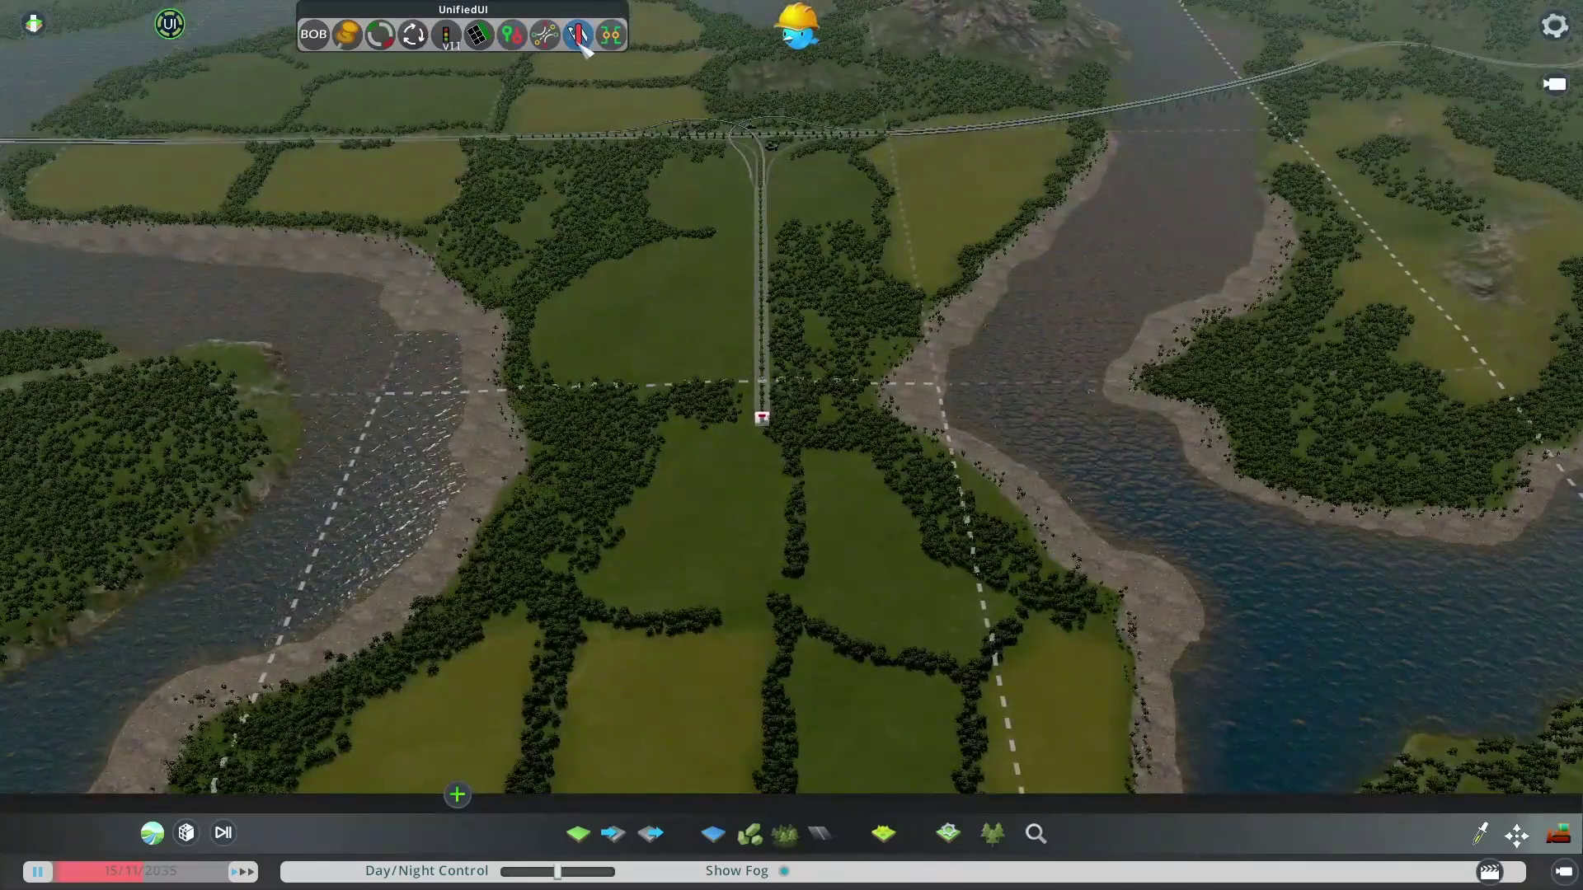
middle_click_drag(791, 446, 973, 412)
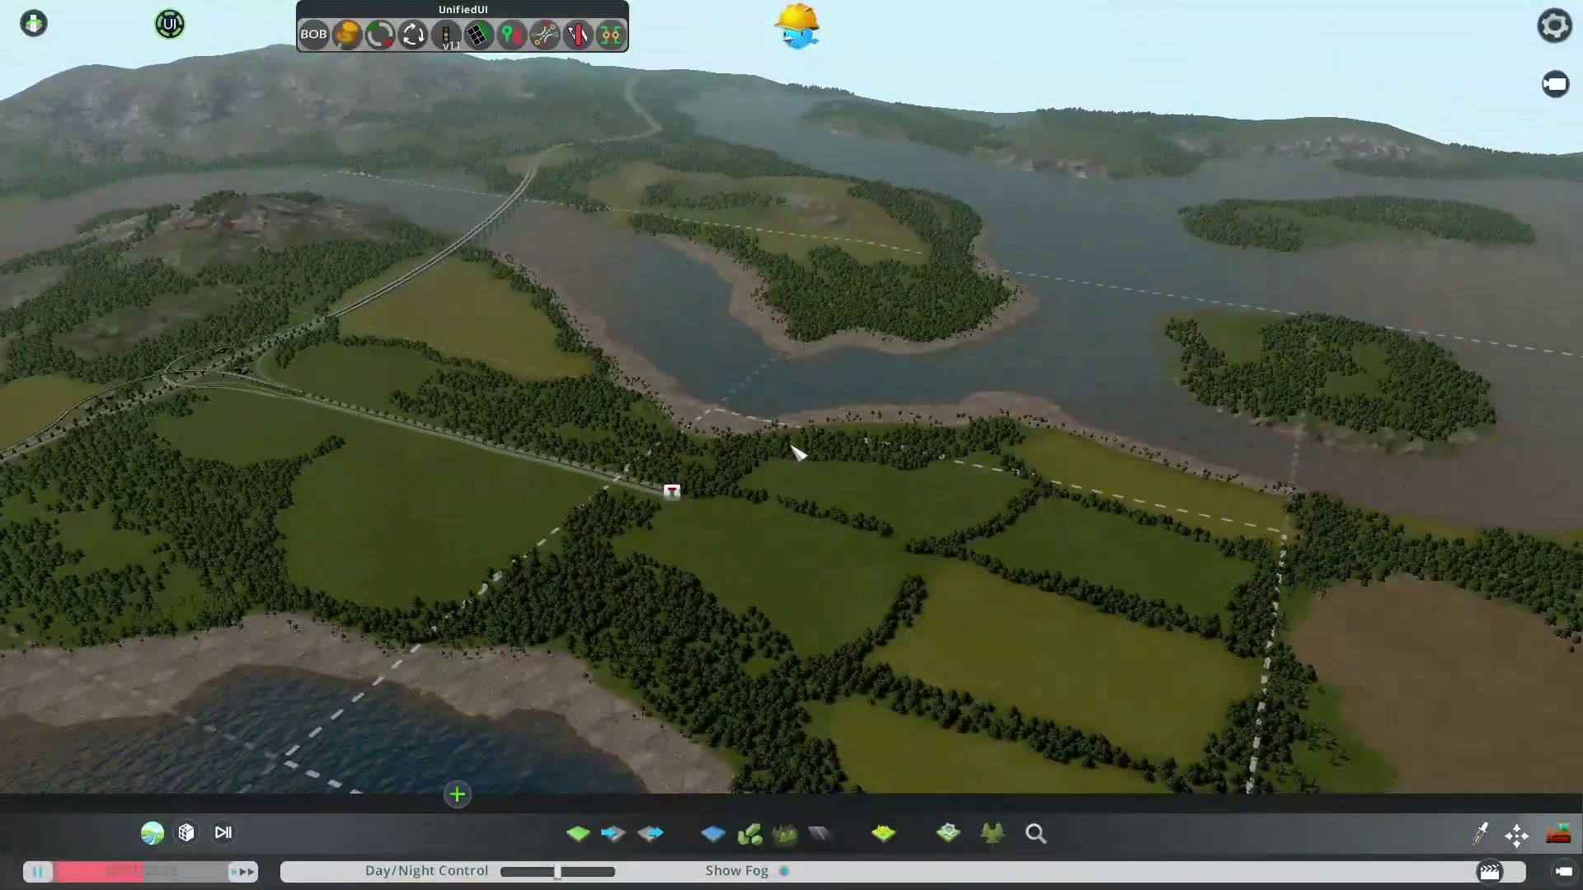
Start a train track connection at the map edge, with a curved segment running alongside the highway
middle_click_drag(799, 436, 800, 435)
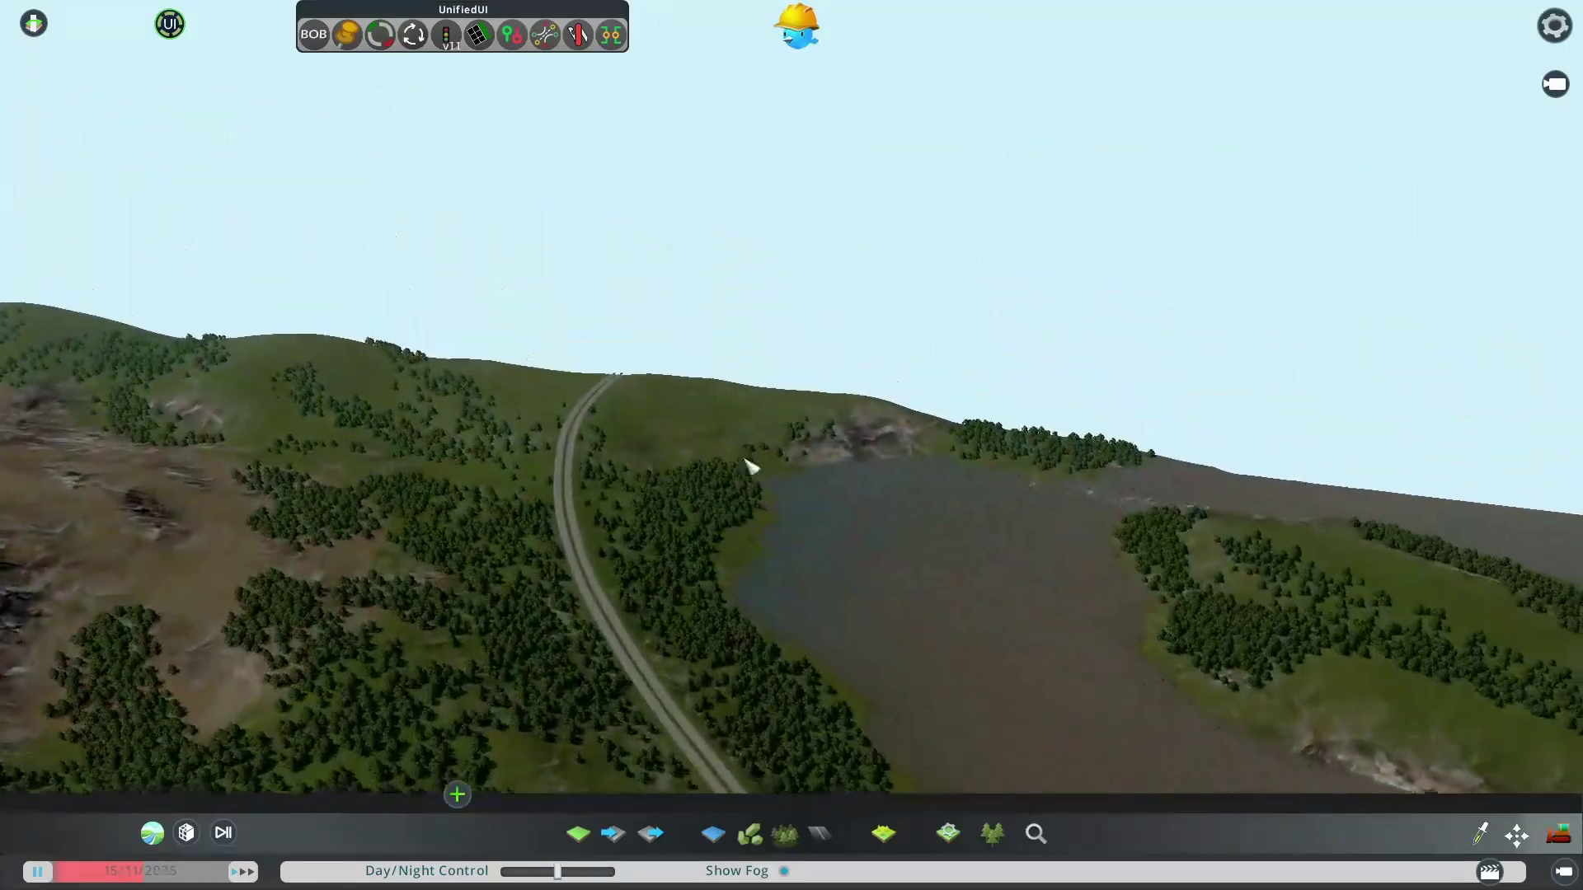
middle_click_drag(742, 382, 742, 382)
middle_click_drag(800, 435, 804, 587)
left_click(820, 832)
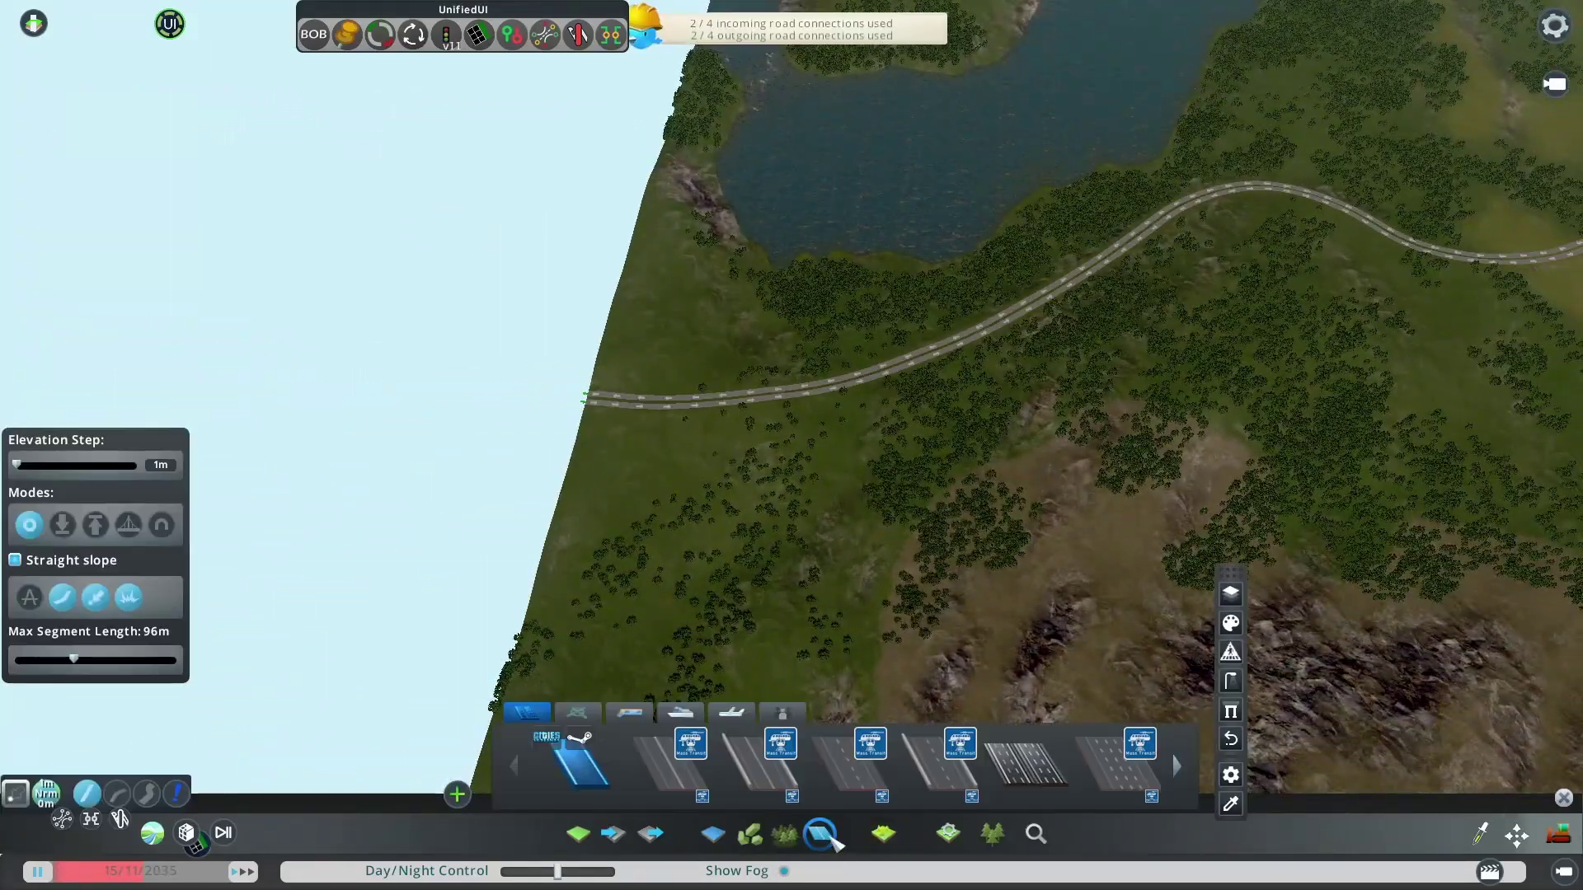
left_click(647, 714)
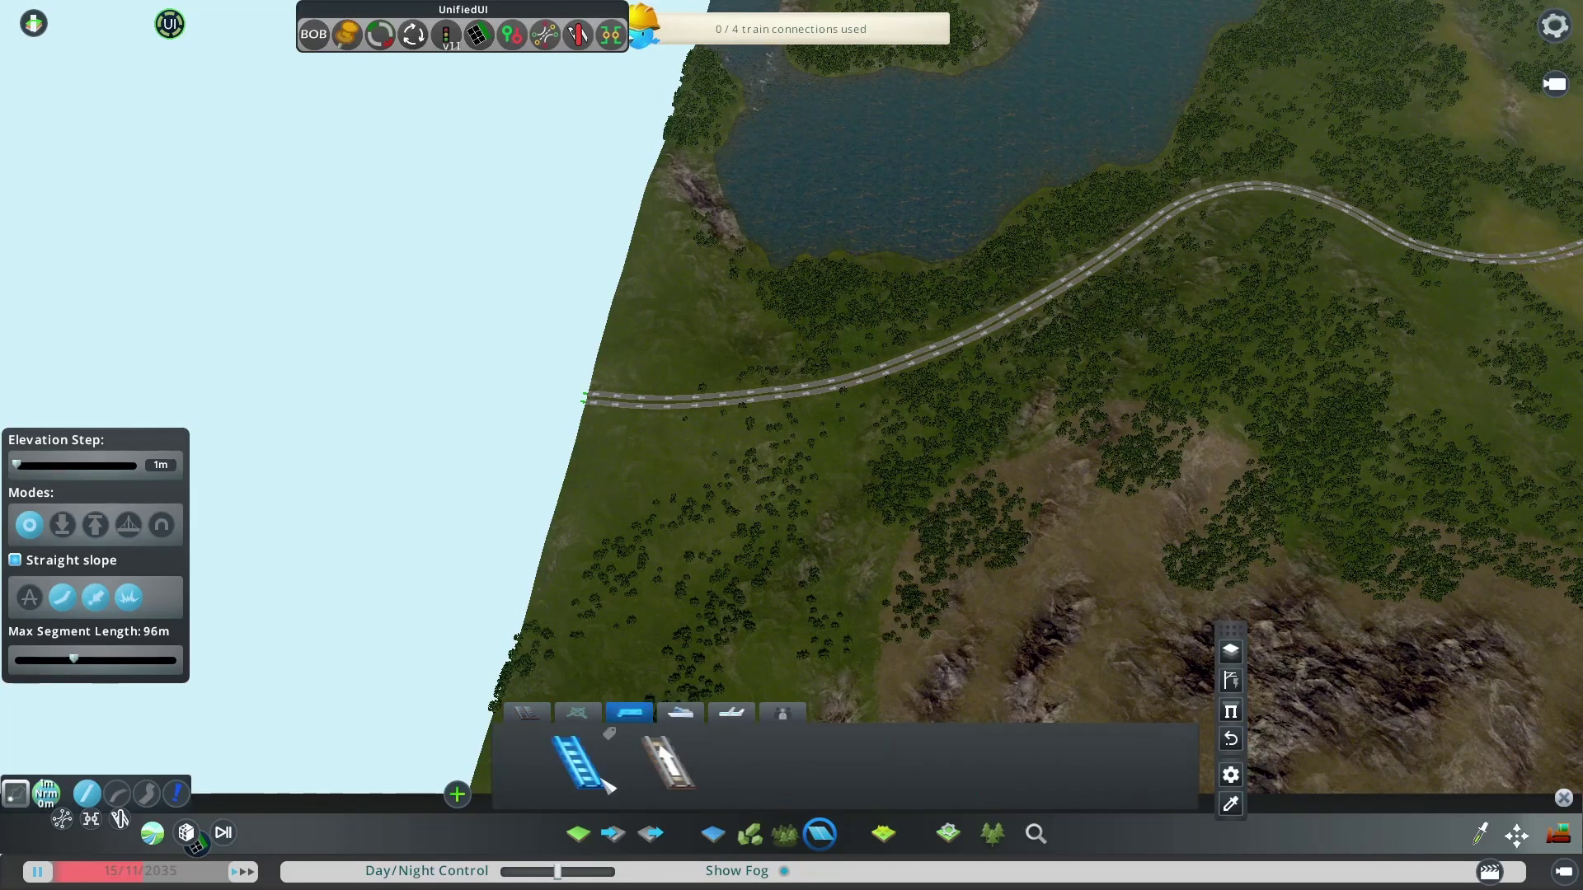
scroll(643, 334, "up", 5)
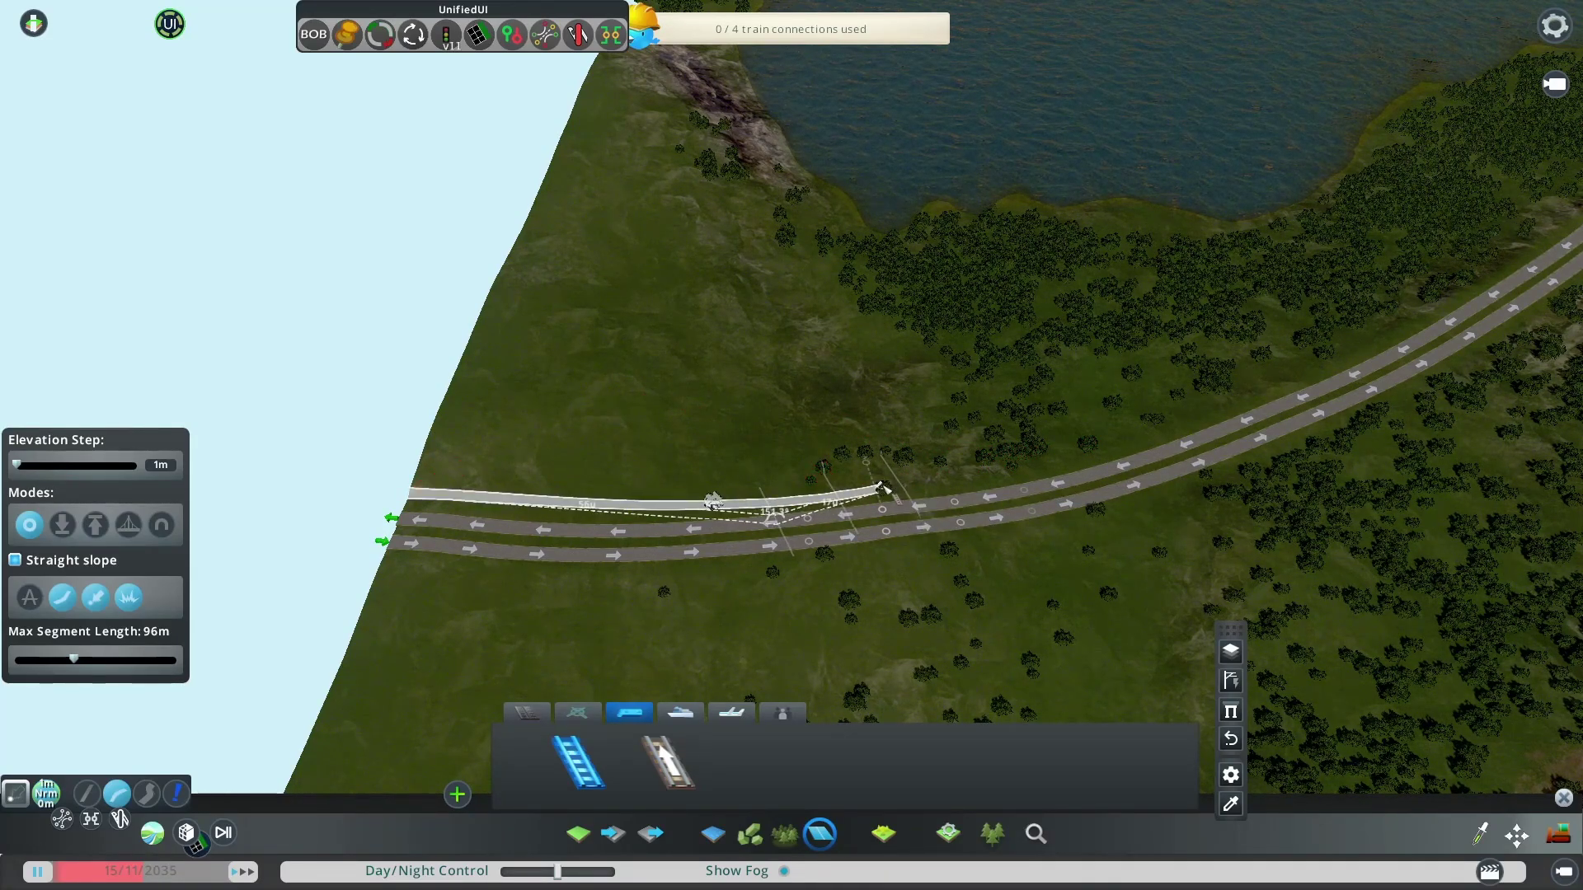
left_click(884, 487)
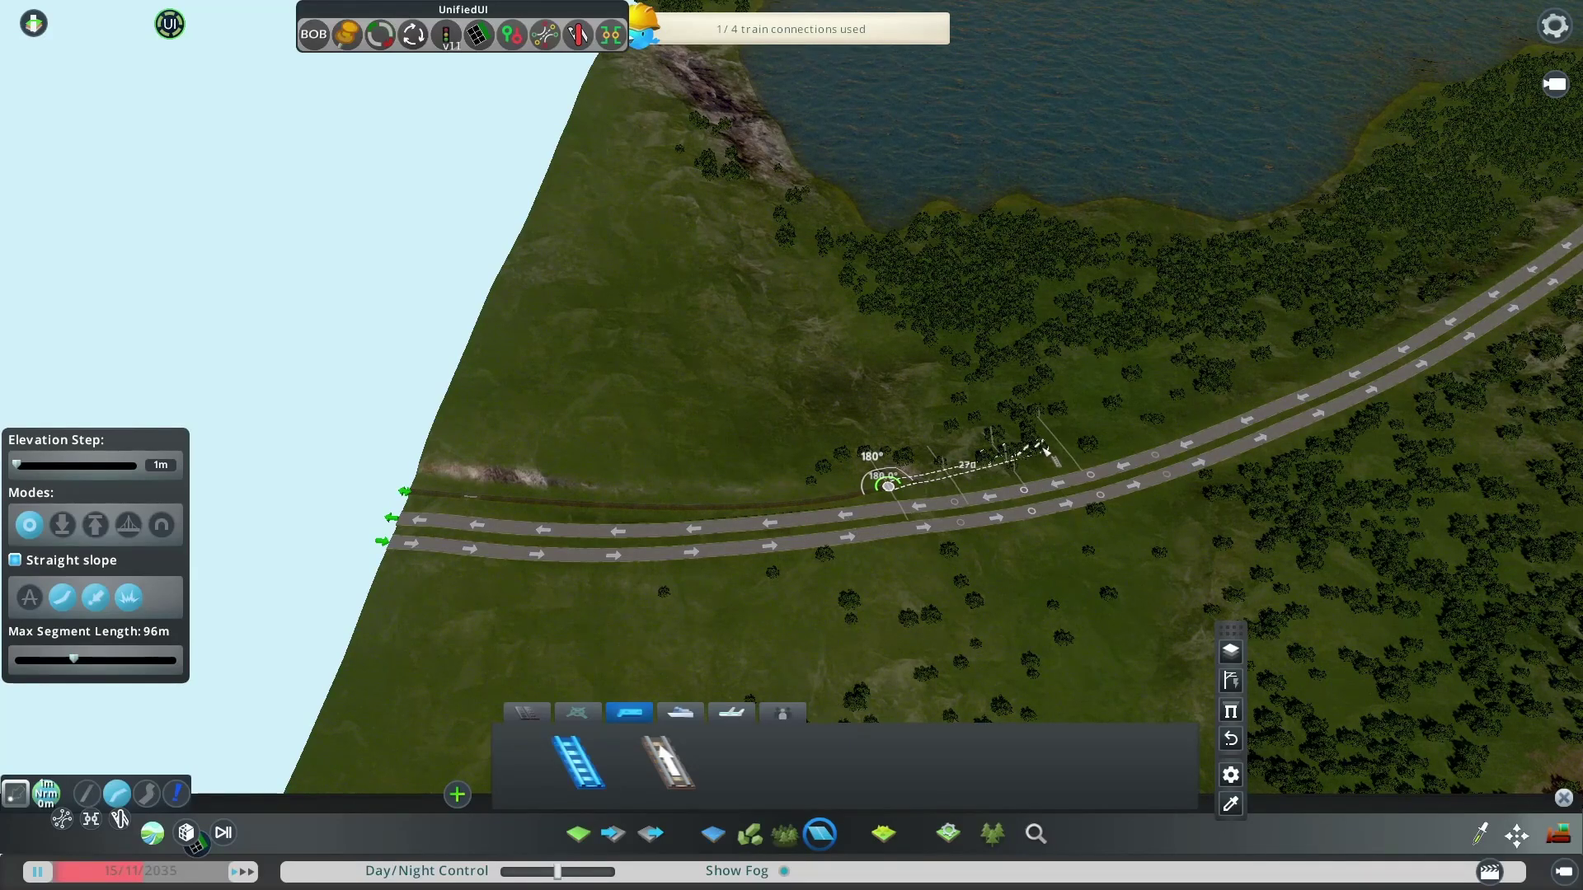
Extend the train track beside the highway along the lakeshore
left_click(1337, 349)
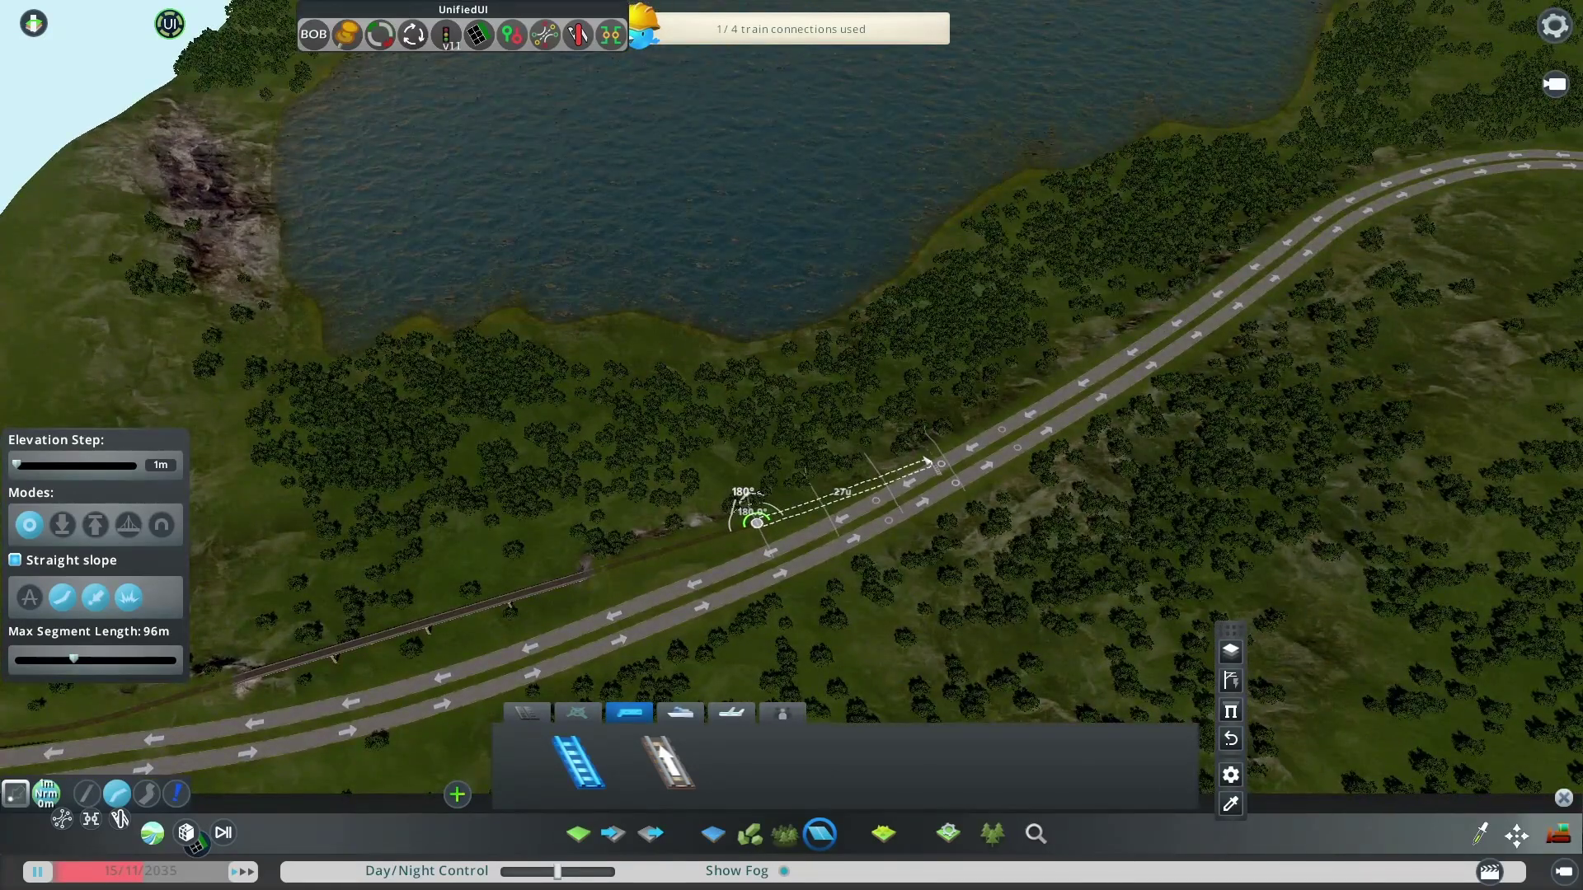
left_click(936, 461)
left_click(1122, 338)
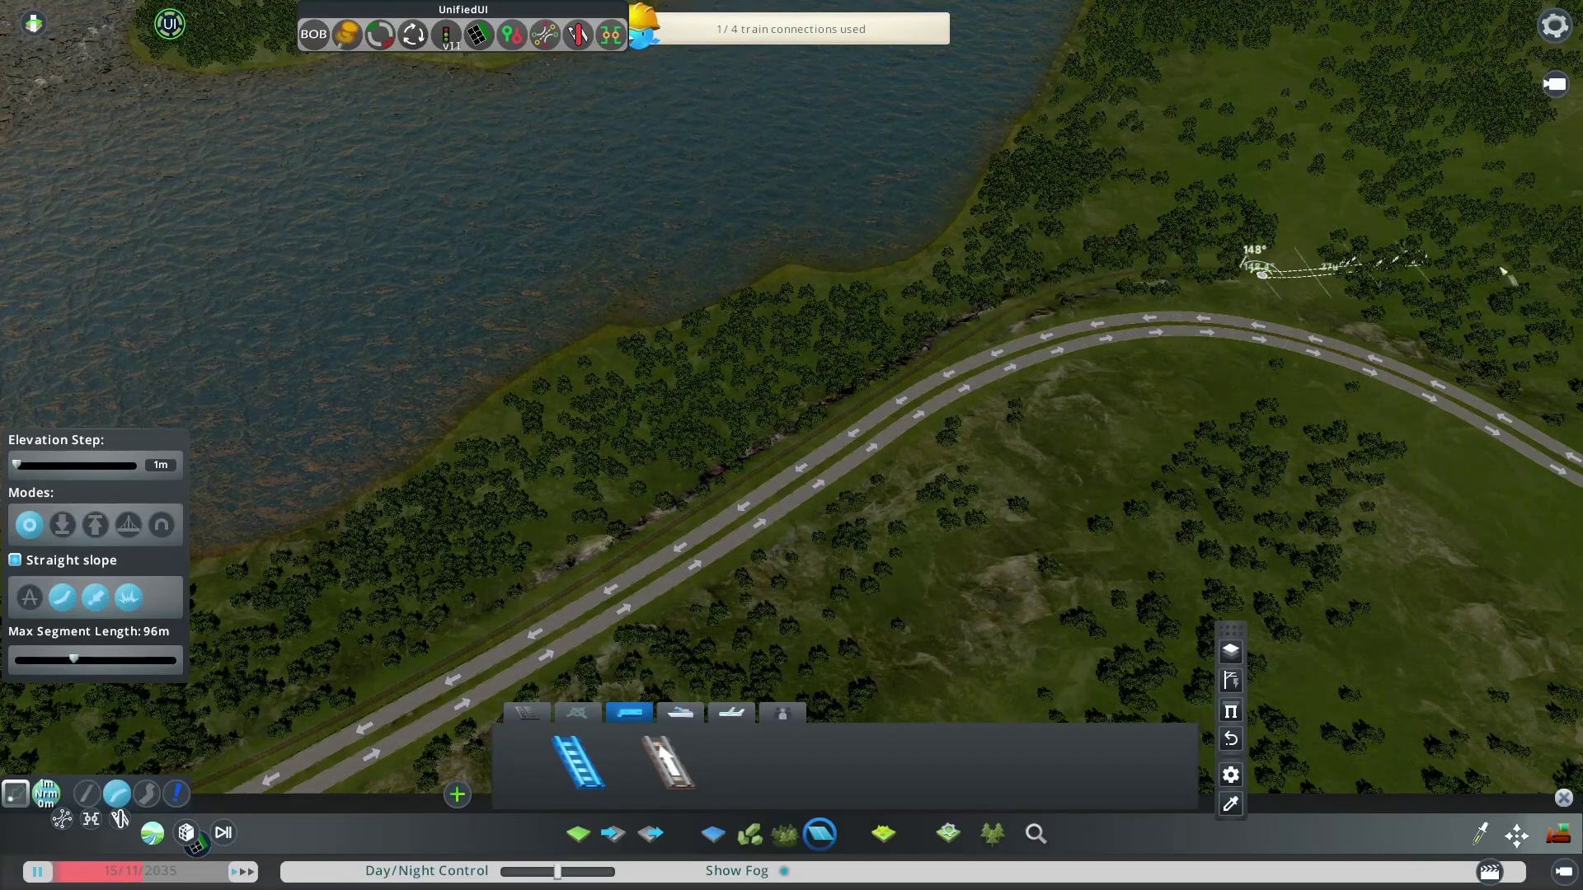
Continue the train track around the highway's bend and on towards the river bridge with curved segments
middle_click_drag(1274, 287, 886, 494)
left_click(979, 521)
left_click(1113, 603)
left_click(1263, 601)
key("d")
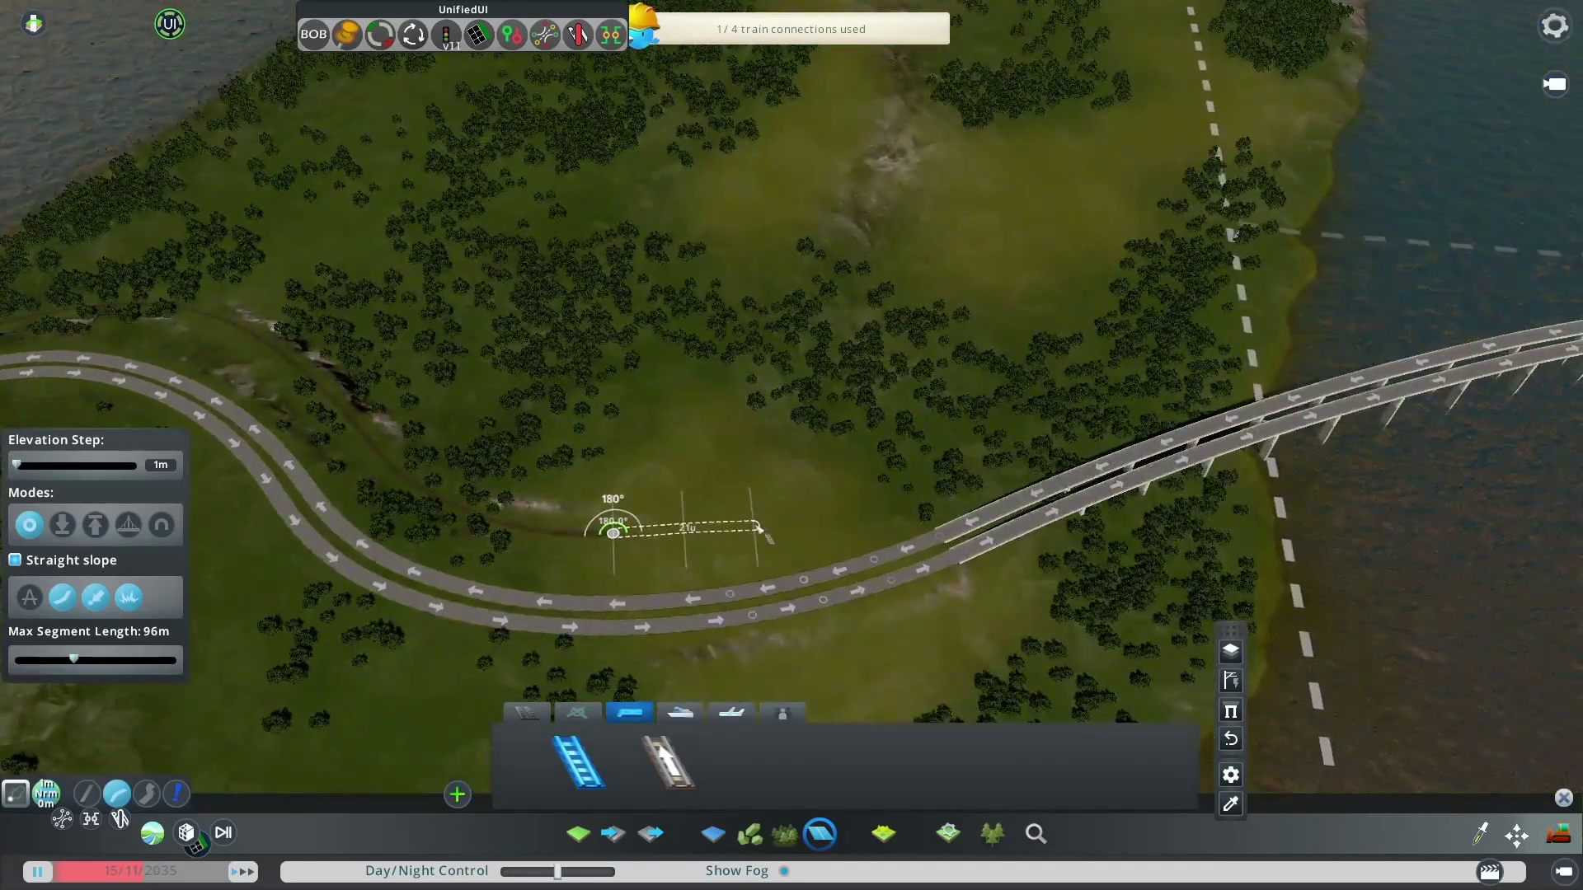
left_click(912, 468)
Carry the train track across the river and curve it through the yellow field towards the start tile, ending the track there
middle_click_drag(1131, 384, 783, 445)
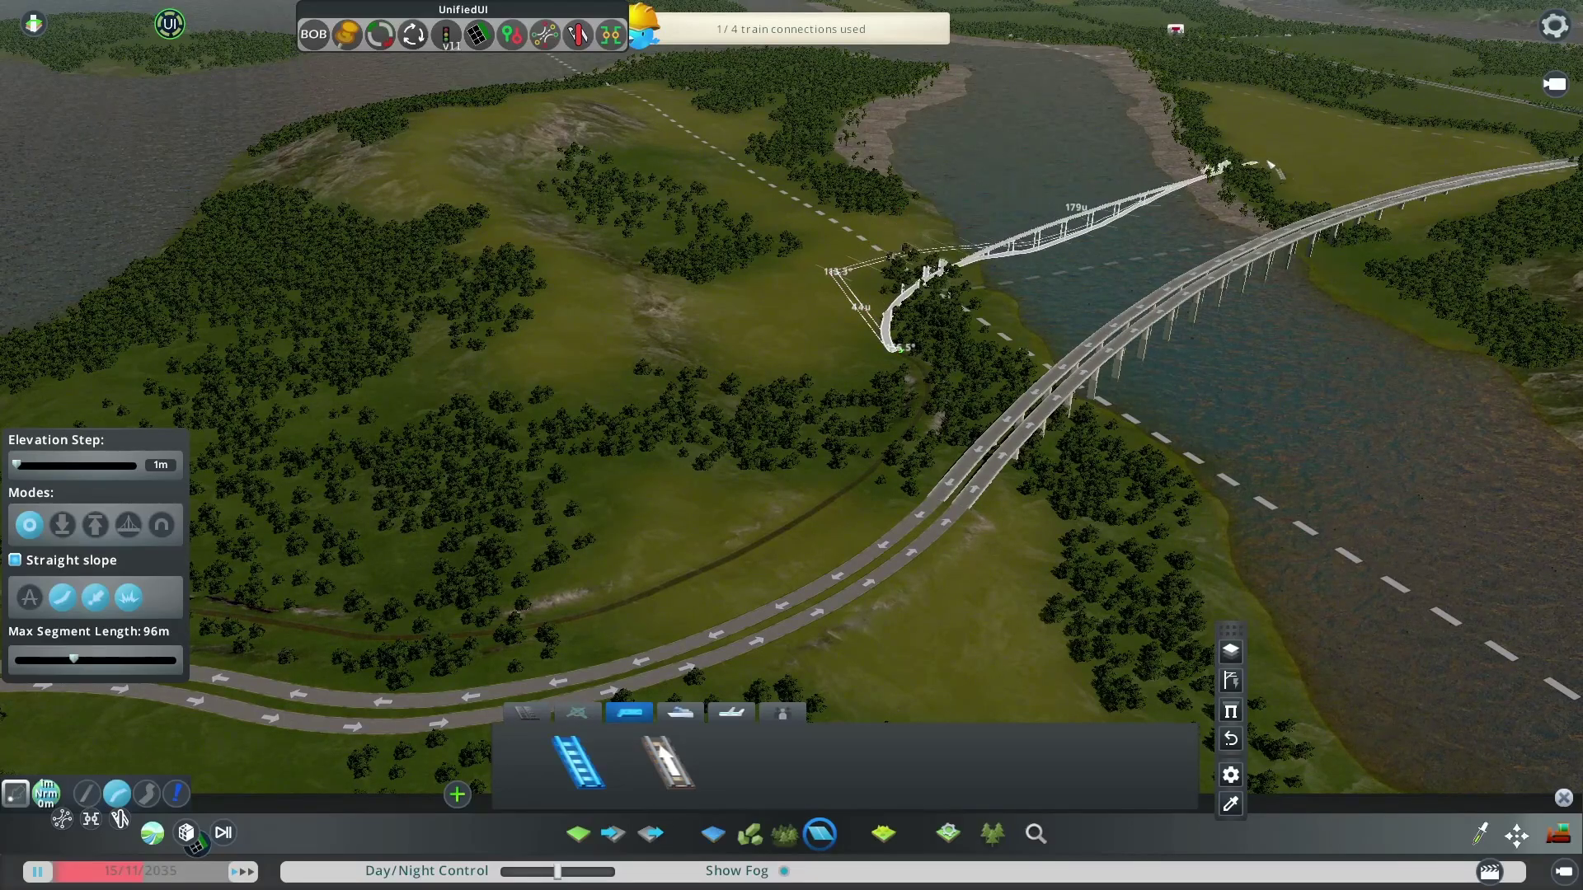
key("d")
key("w")
scroll(1001, 53, "down", 5)
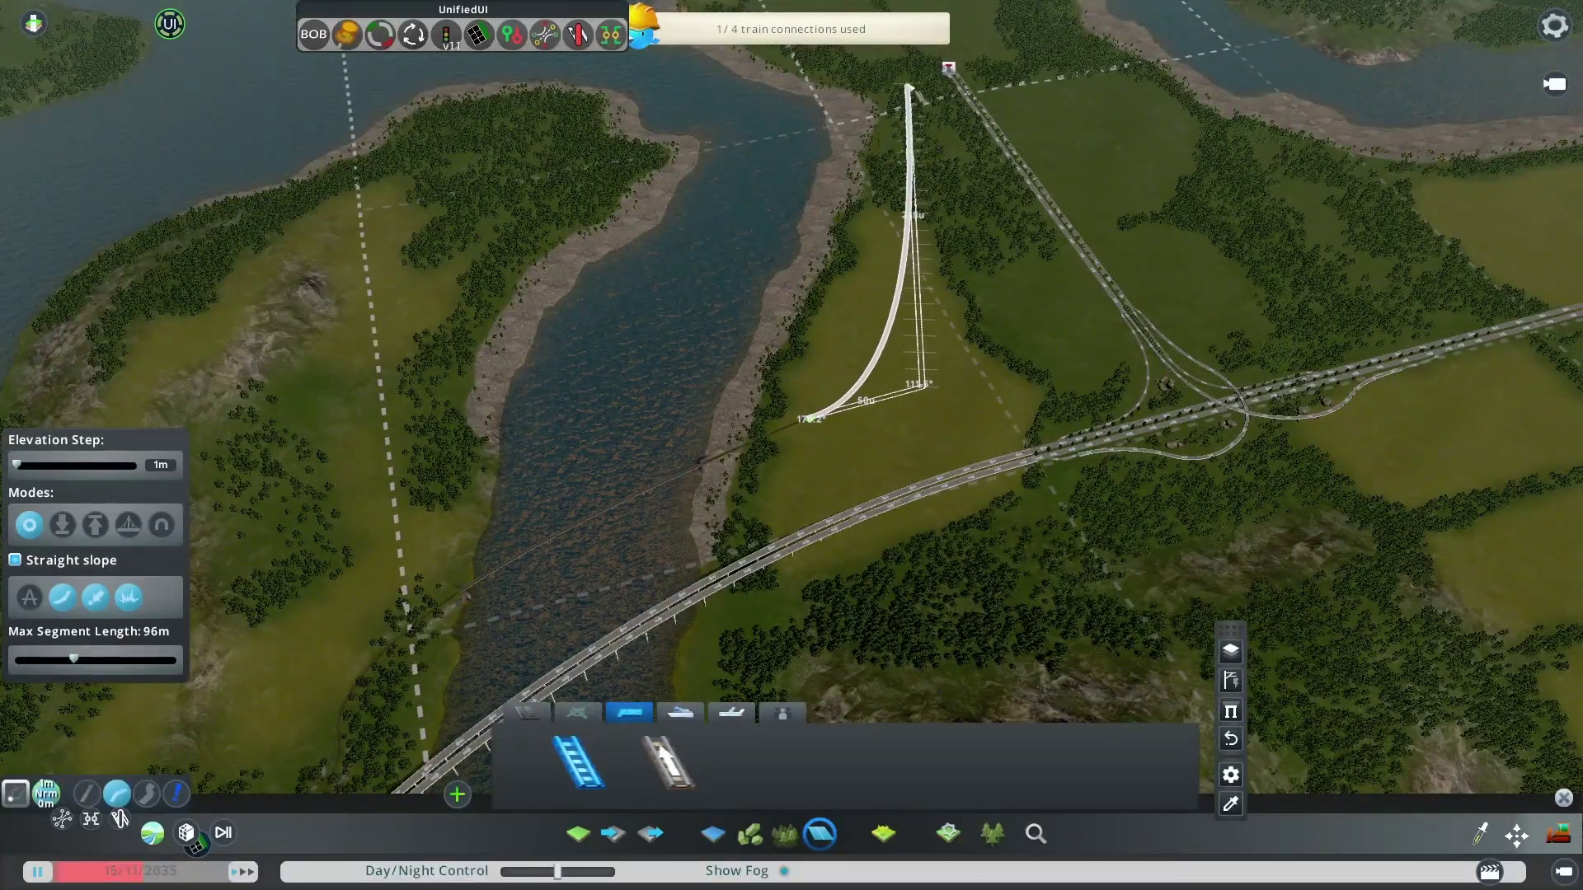
mouse_move(952, 293)
middle_mouse_down()
mouse_move(711, 8)
mouse_move(525, 182)
mouse_move(586, 24)
middle_mouse_up()
key("w")
scroll(585, 25, "up", 4)
key("Escape")
Reshape the clearing on the large forested island into rough peaks with the Shift Terrain tool at brush size 341 and strength 1
middle_click_drag(726, 272, 796, 442)
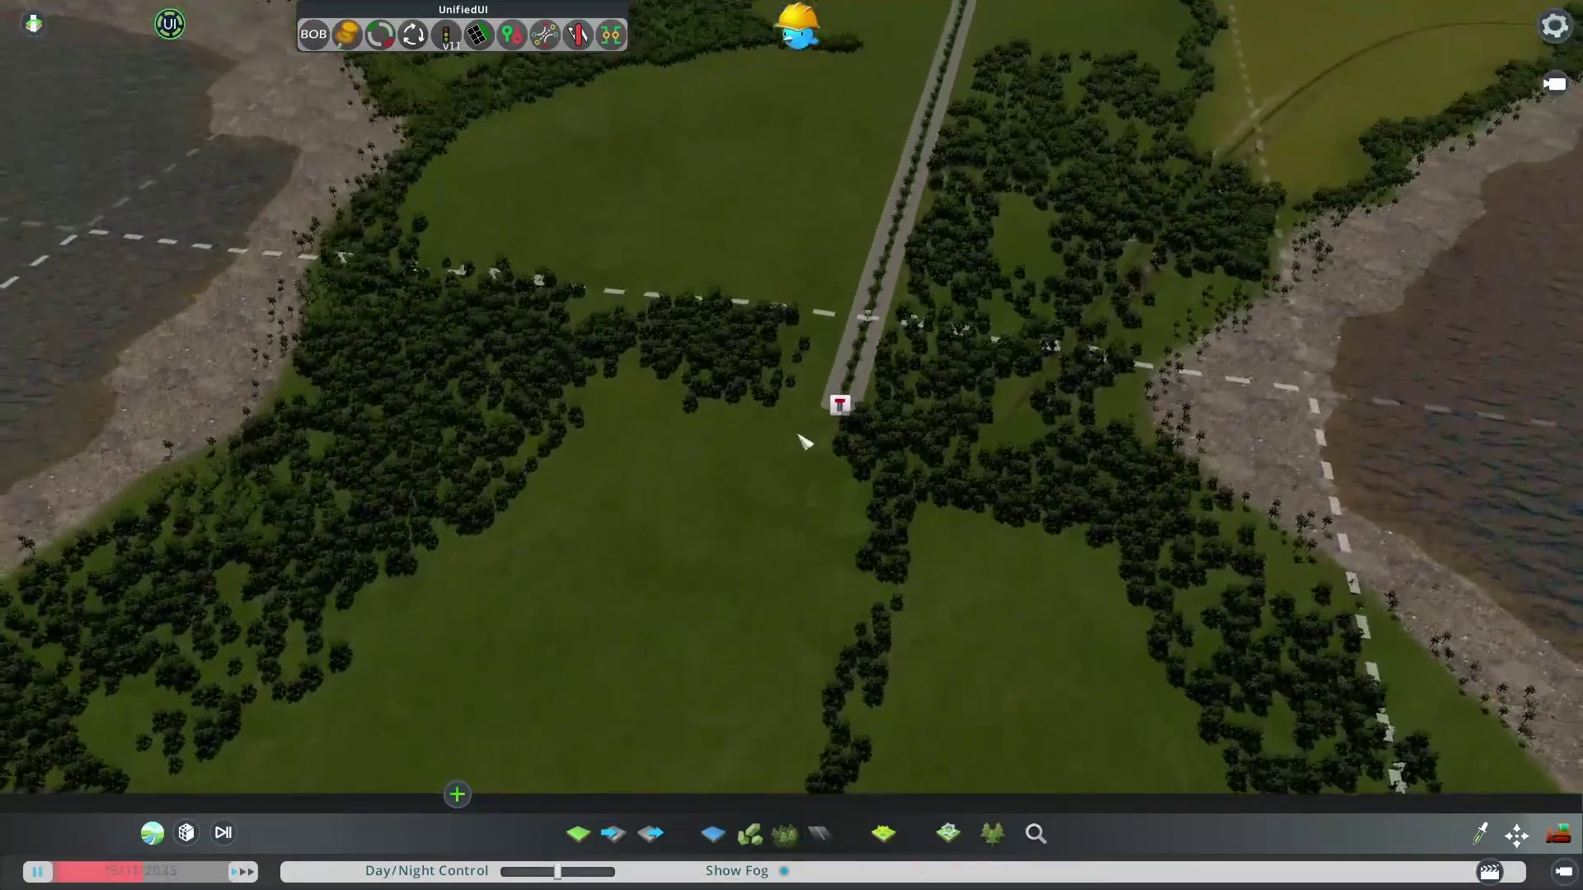
middle_click_drag(863, 350, 1096, 268)
mouse_move(824, 281)
middle_mouse_down()
mouse_move(610, 263)
mouse_move(577, 223)
mouse_move(559, 263)
mouse_move(575, 296)
middle_mouse_up()
scroll(559, 264, "down", 3)
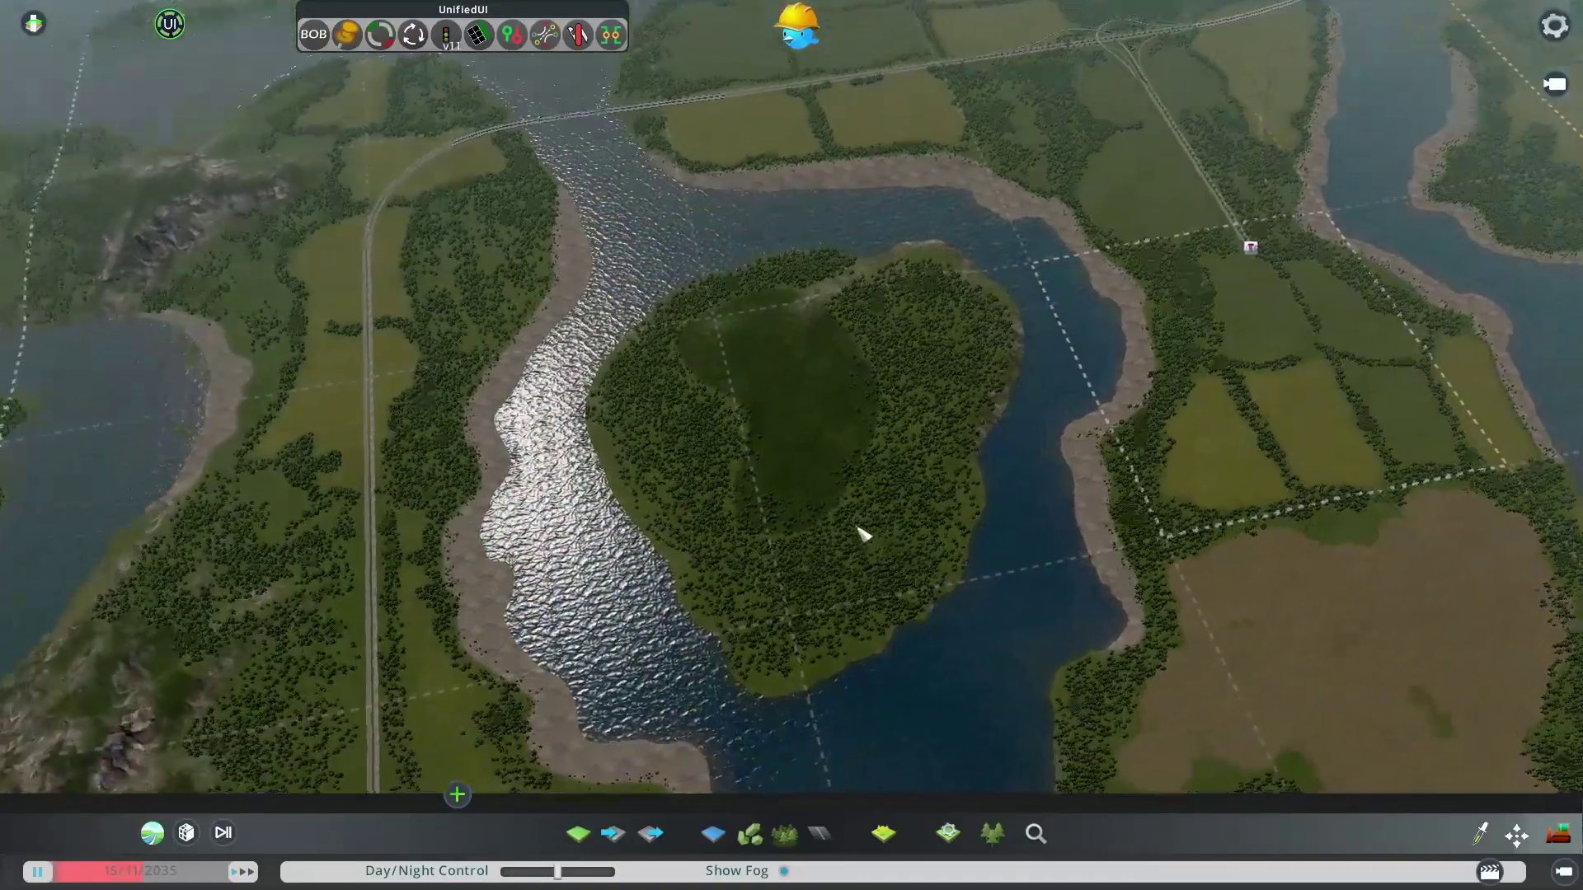
scroll(858, 534, "up", 5)
middle_click_drag(858, 533, 793, 448)
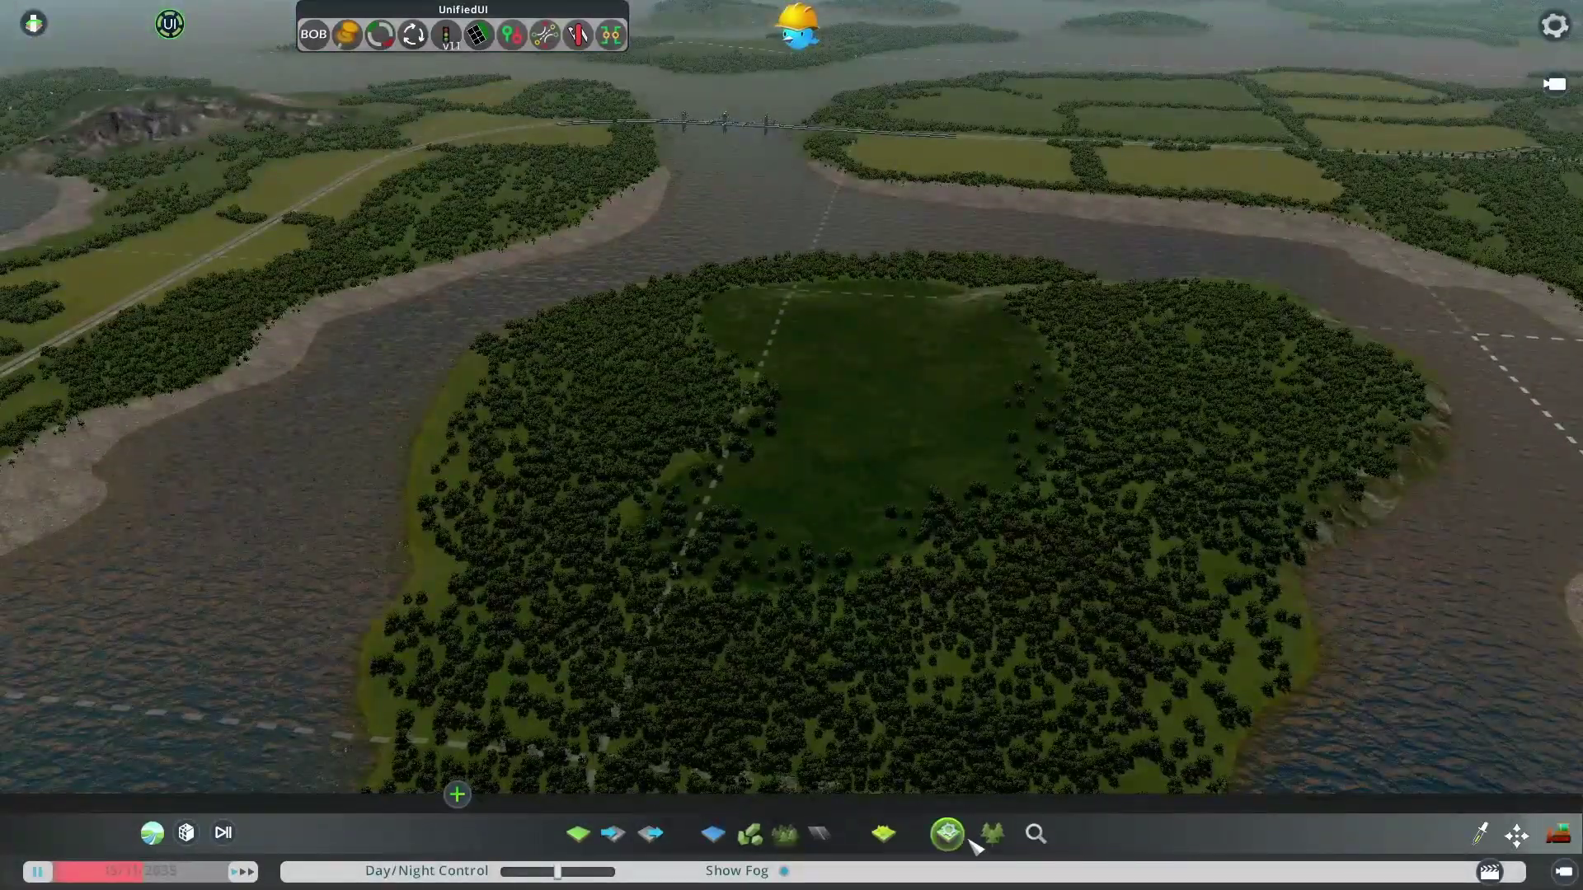
left_click(578, 833)
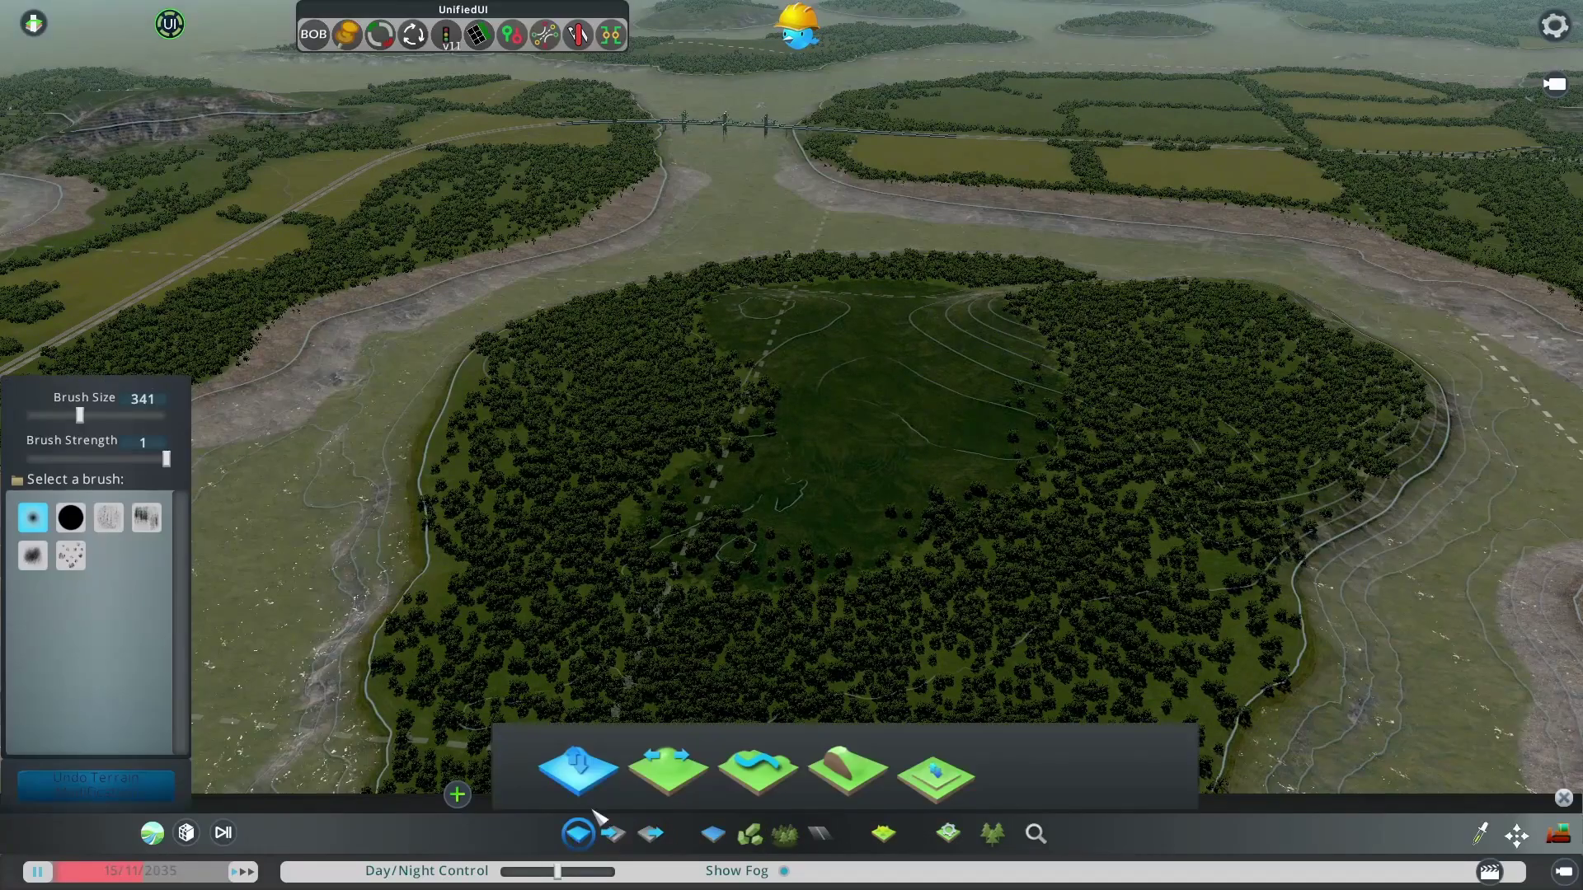
mouse_move(845, 425)
left_mouse_down()
mouse_move(877, 389)
mouse_move(1053, 343)
mouse_move(874, 330)
mouse_move(760, 353)
mouse_move(1022, 502)
mouse_move(1072, 354)
mouse_move(772, 471)
mouse_move(734, 314)
mouse_move(1036, 354)
mouse_move(806, 382)
left_mouse_up()
Soften the terrain on the forested island's peaks with a brush size of 1010 and strength 1
left_click_drag(82, 415, 125, 415)
left_click(757, 771)
scroll(848, 558, "down", 5)
mouse_move(882, 429)
left_mouse_down()
mouse_move(849, 406)
mouse_move(838, 502)
mouse_move(759, 371)
mouse_move(767, 507)
mouse_move(840, 396)
mouse_move(904, 506)
mouse_move(791, 442)
mouse_move(922, 433)
left_mouse_up()
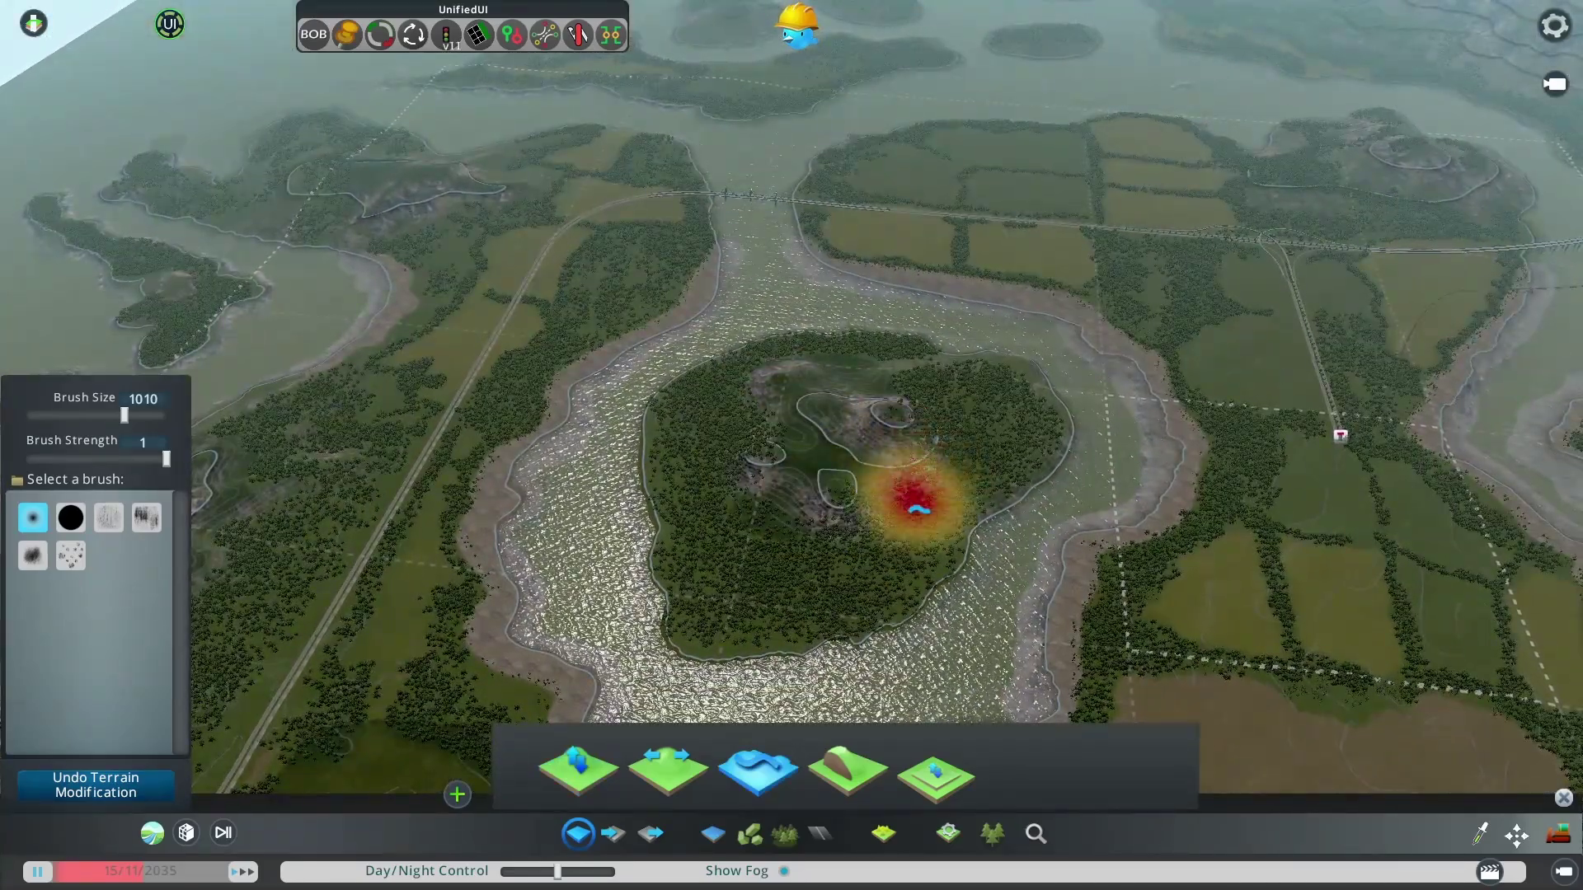
scroll(915, 503, "up", 3)
mouse_move(978, 516)
middle_mouse_down()
mouse_move(1022, 445)
mouse_move(1096, 395)
middle_mouse_up()
middle_click_drag(997, 424, 984, 493)
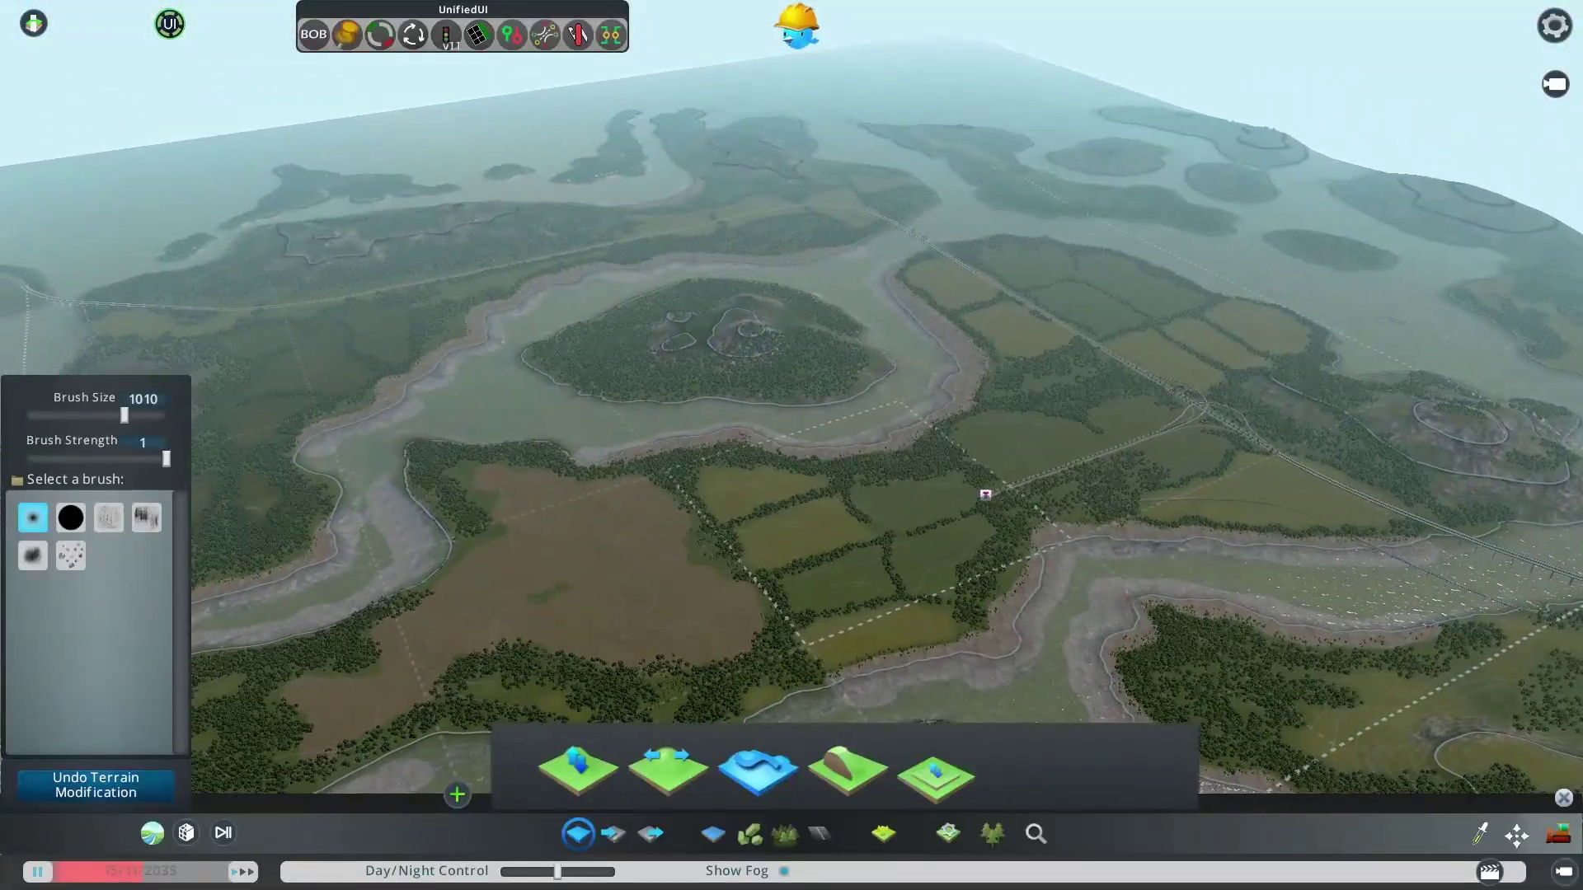
Frame a map snapshot from a low angle over the farm fields, the highway's end and the river
middle_click_drag(791, 445, 795, 442)
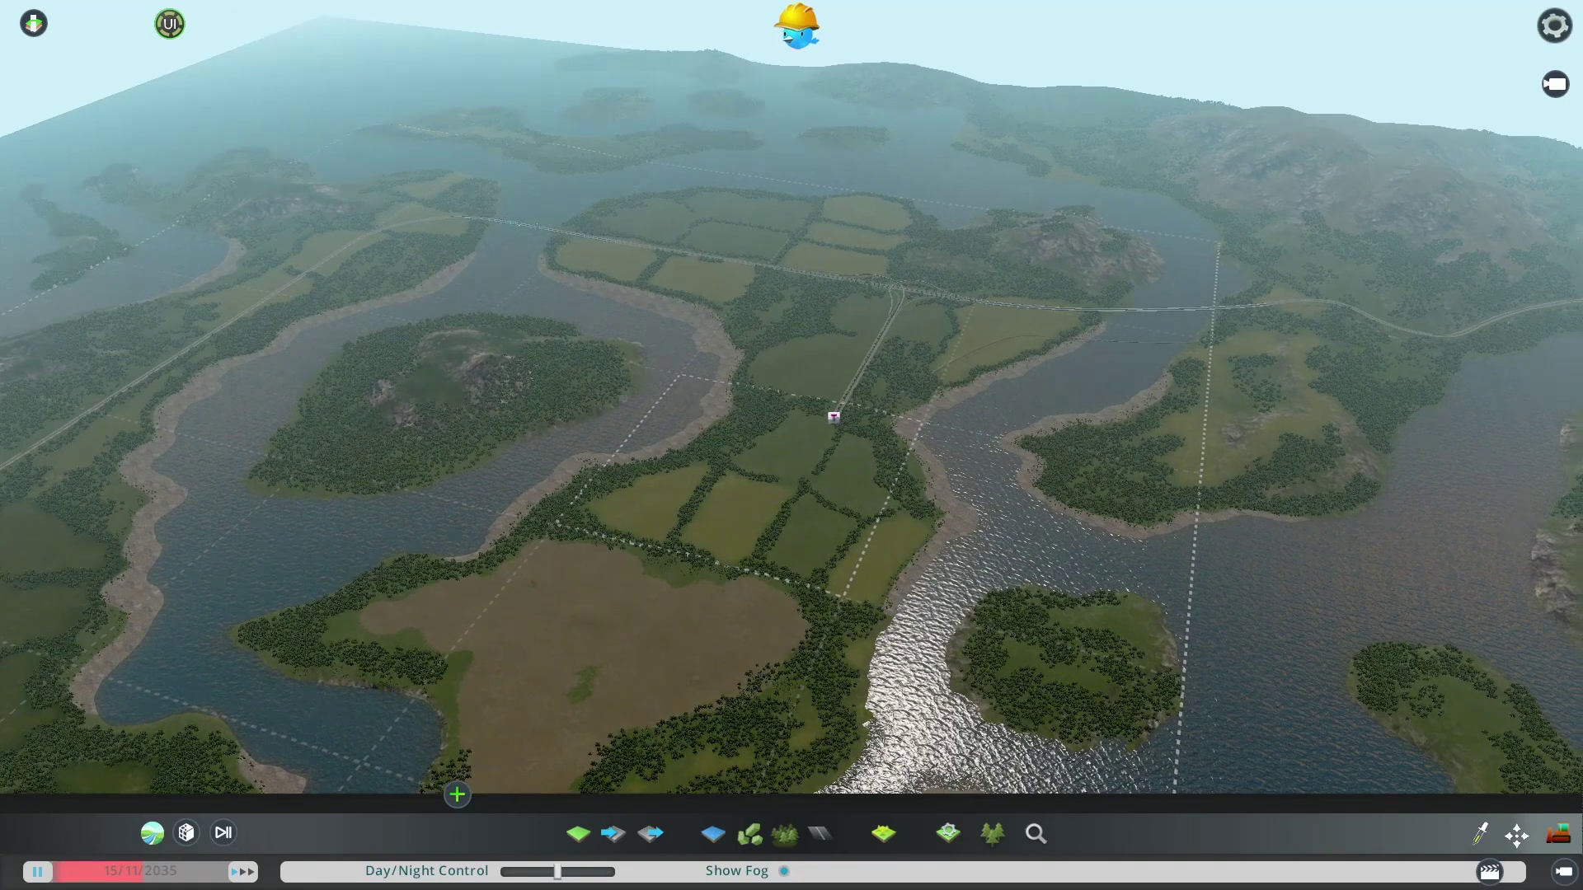
scroll(812, 445, "up", 5)
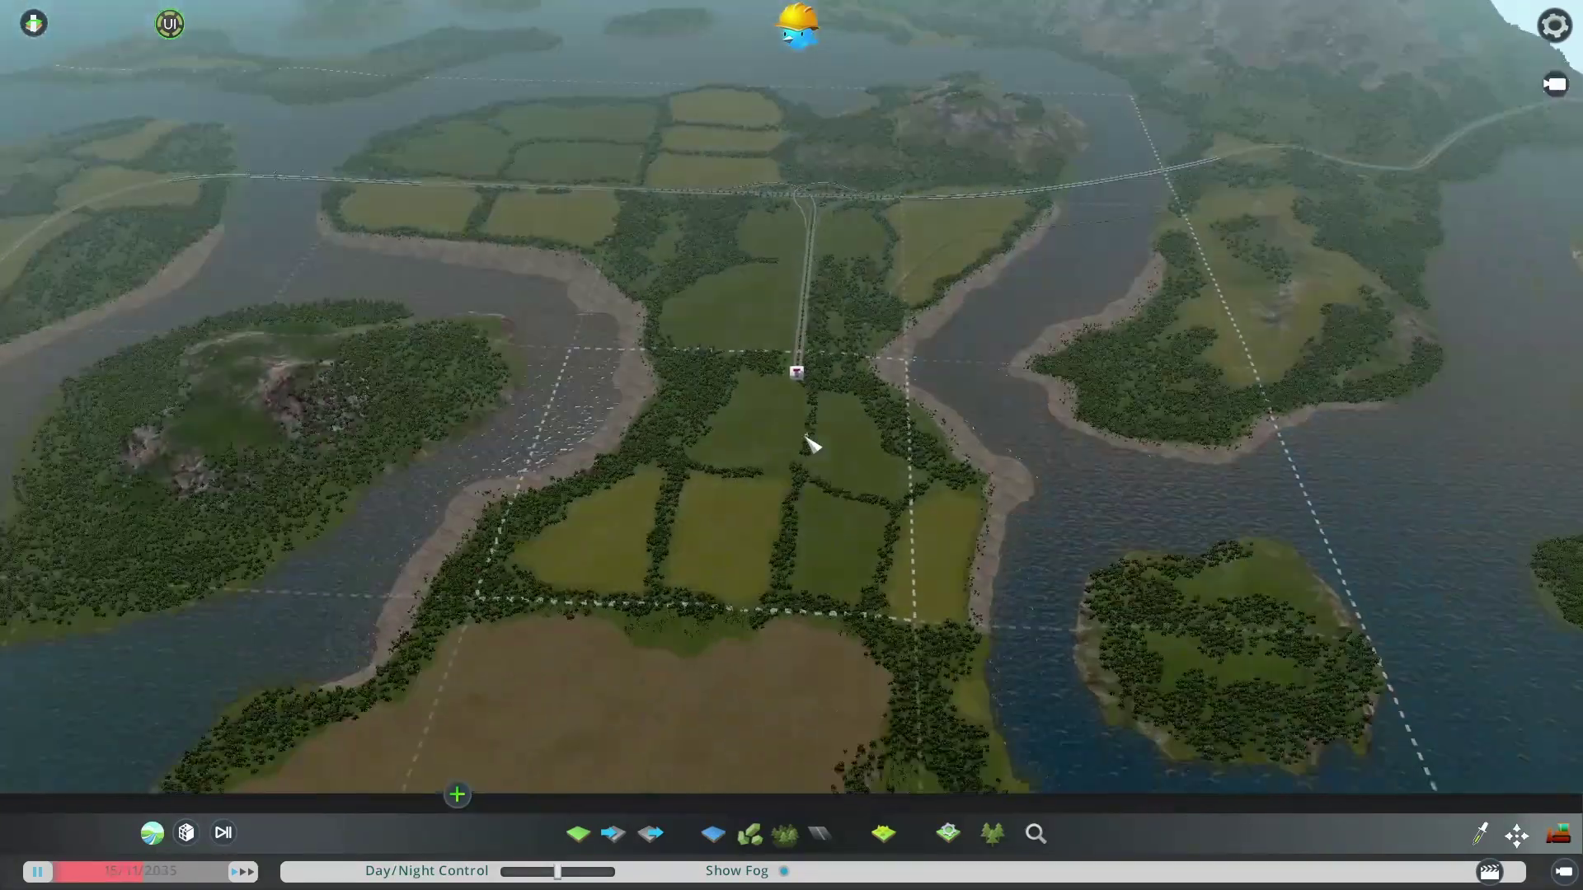
scroll(812, 445, "up", 3)
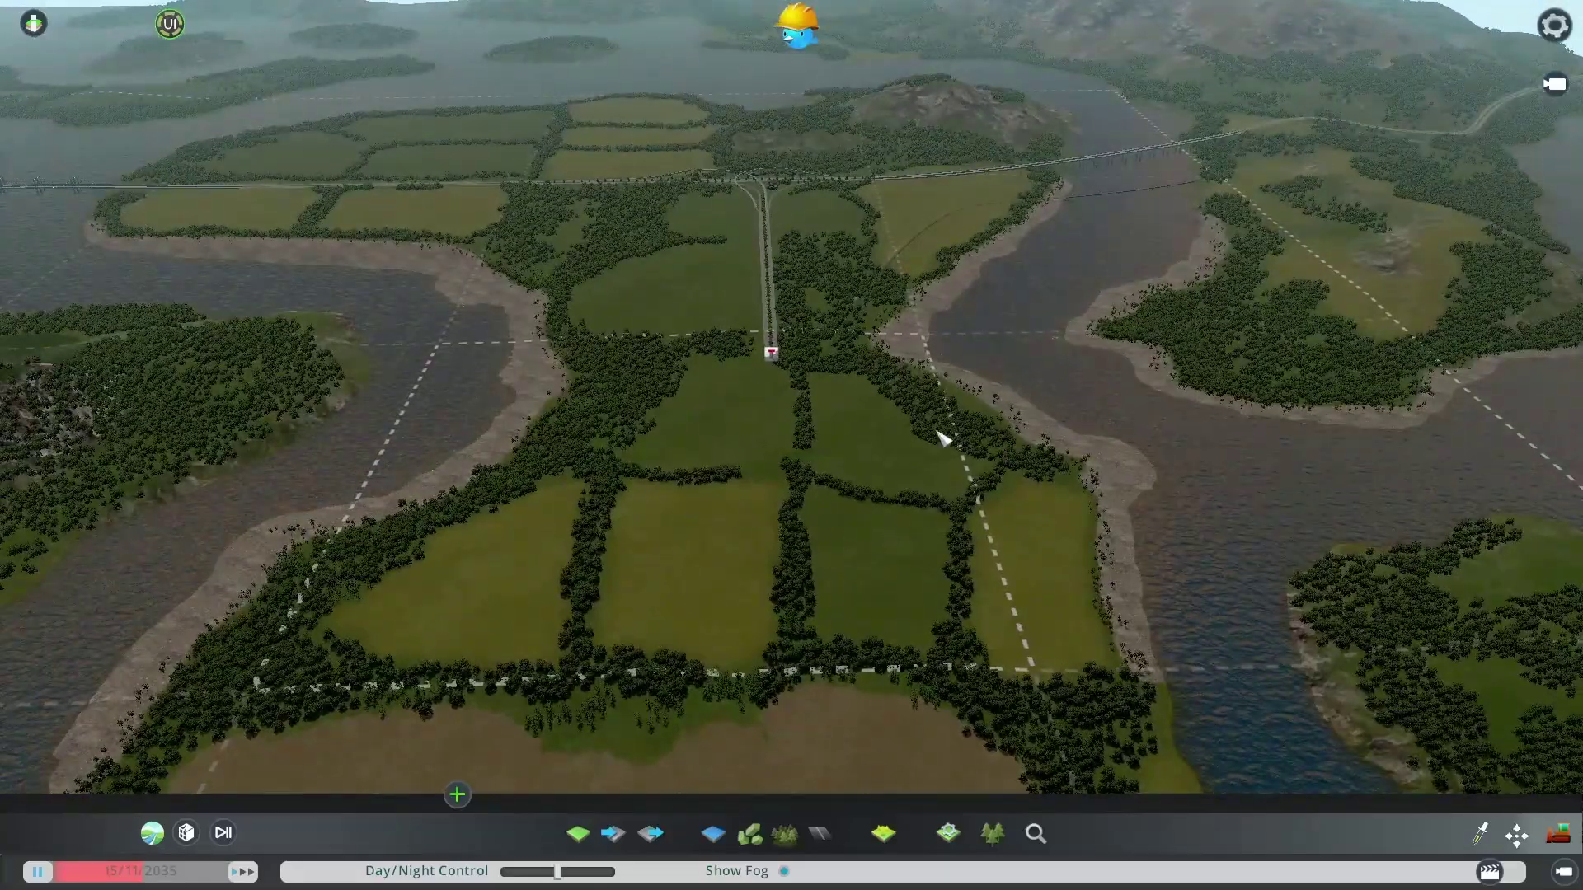
middle_click_drag(695, 394, 794, 446)
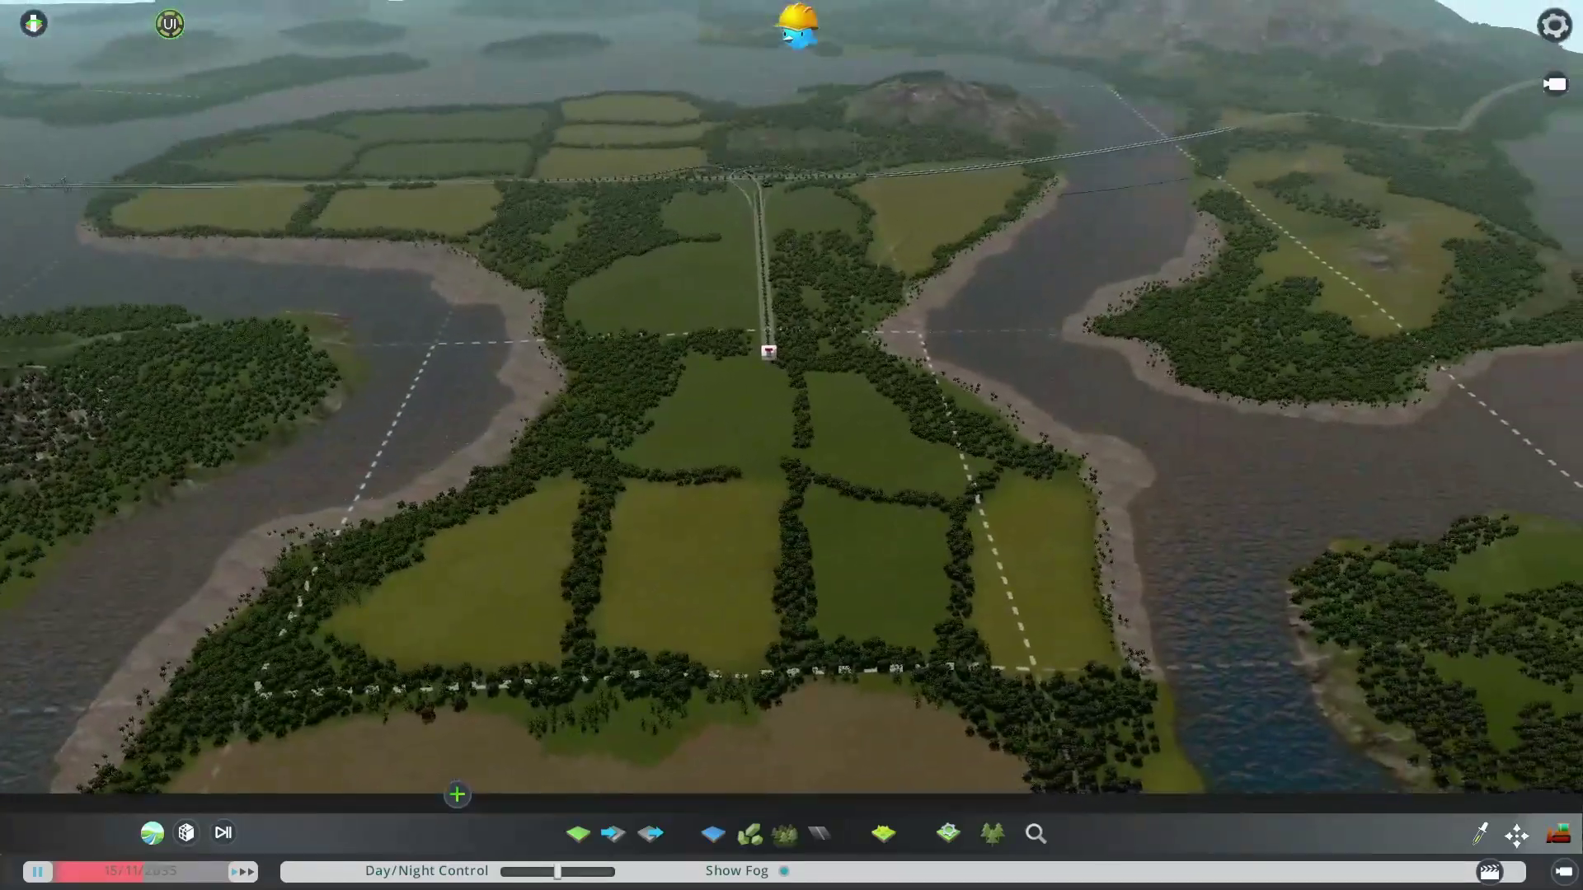
scroll(794, 446, "up", 3)
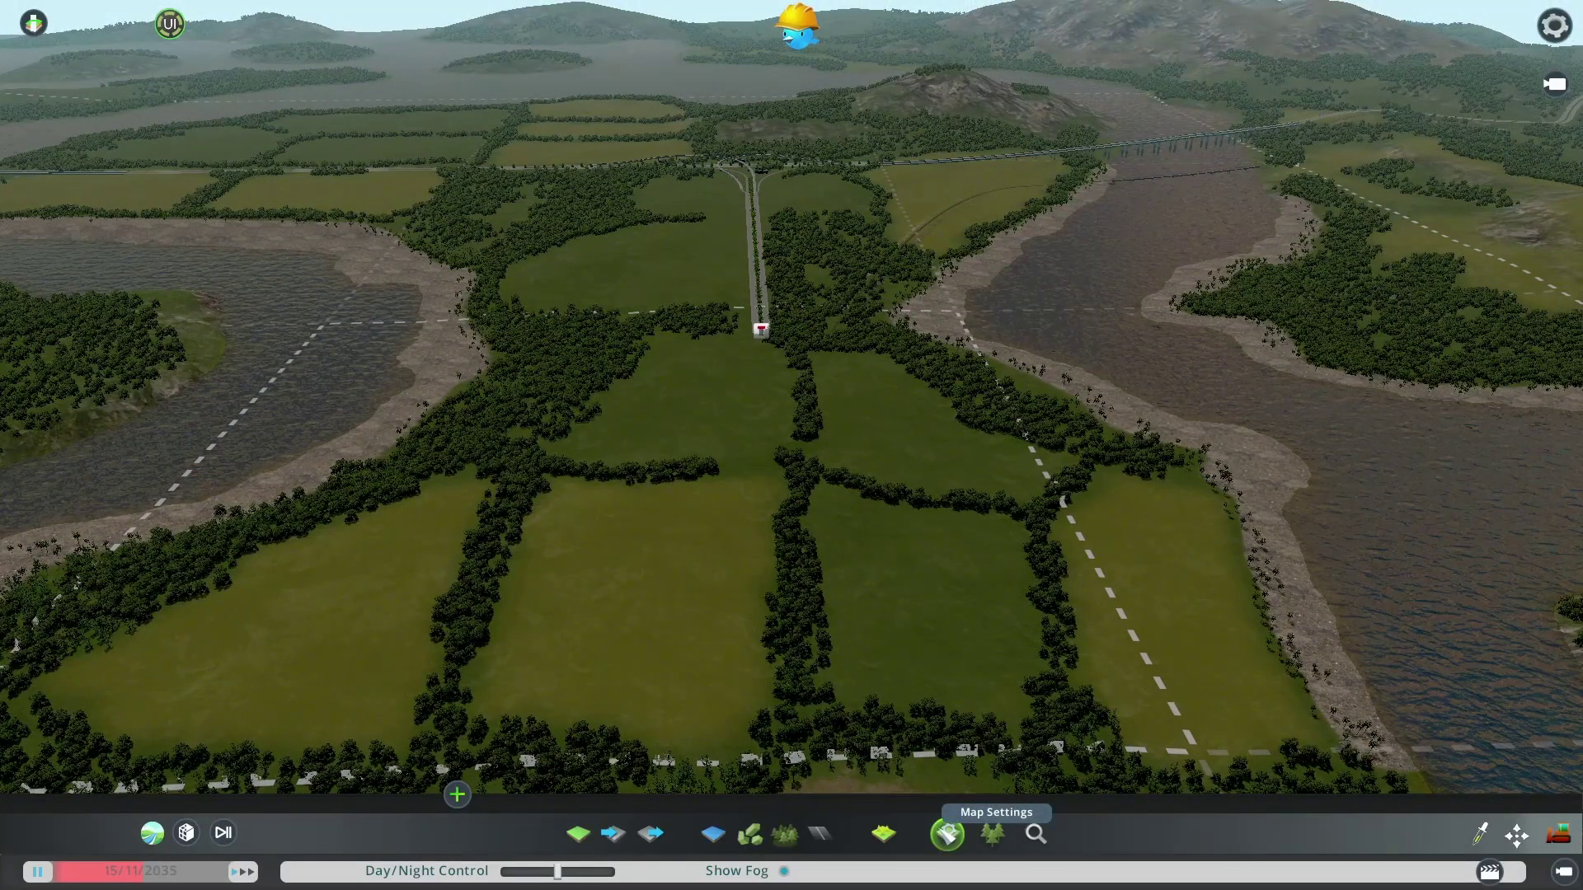
left_click(948, 833)
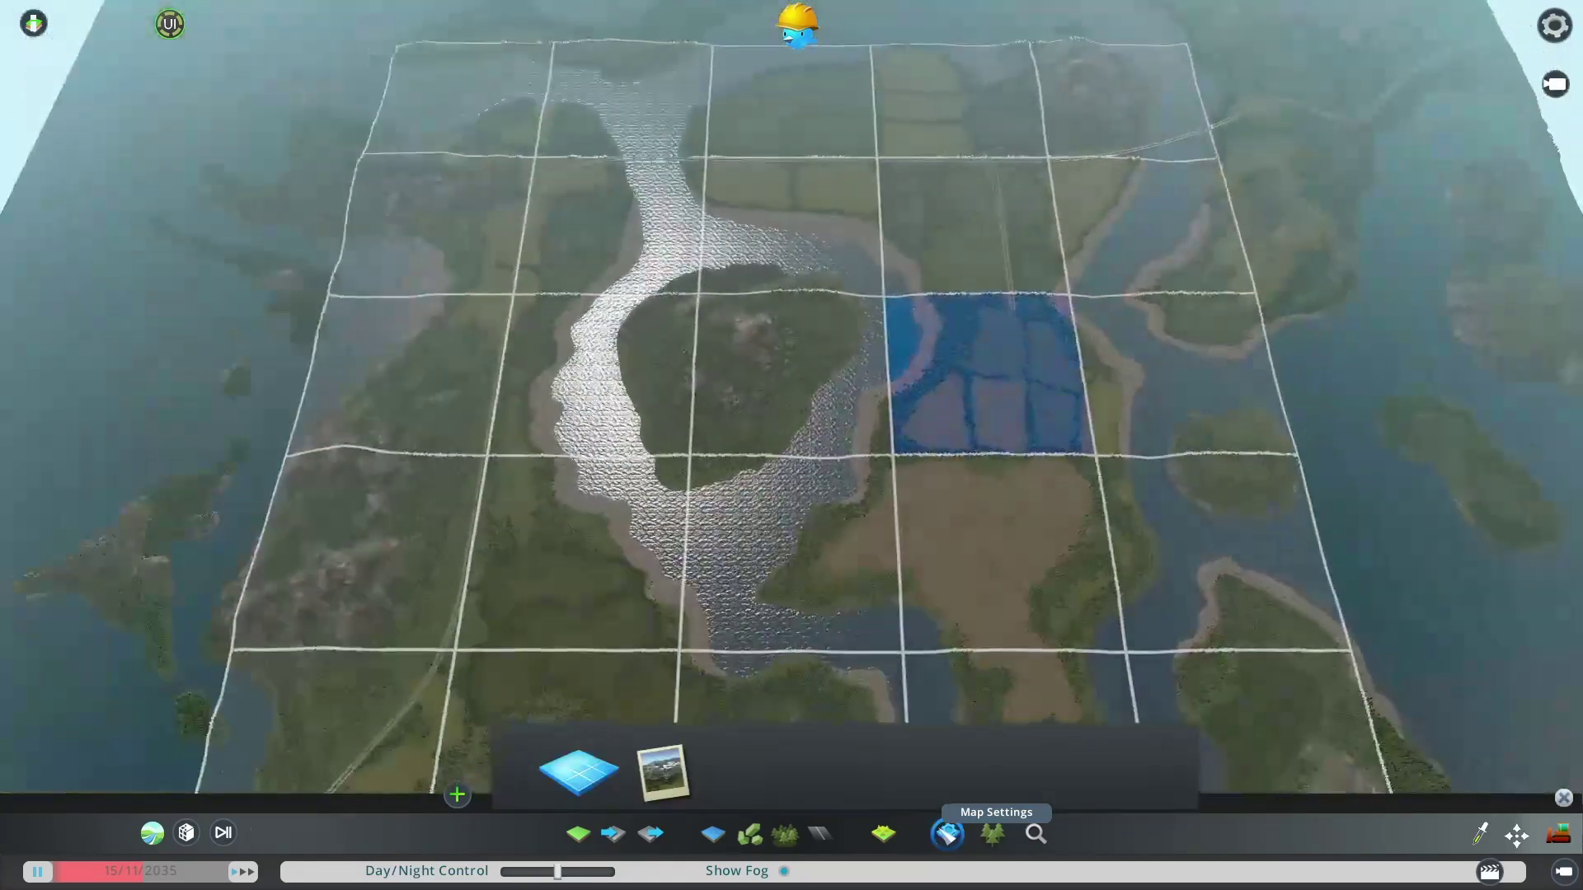
left_click(664, 772)
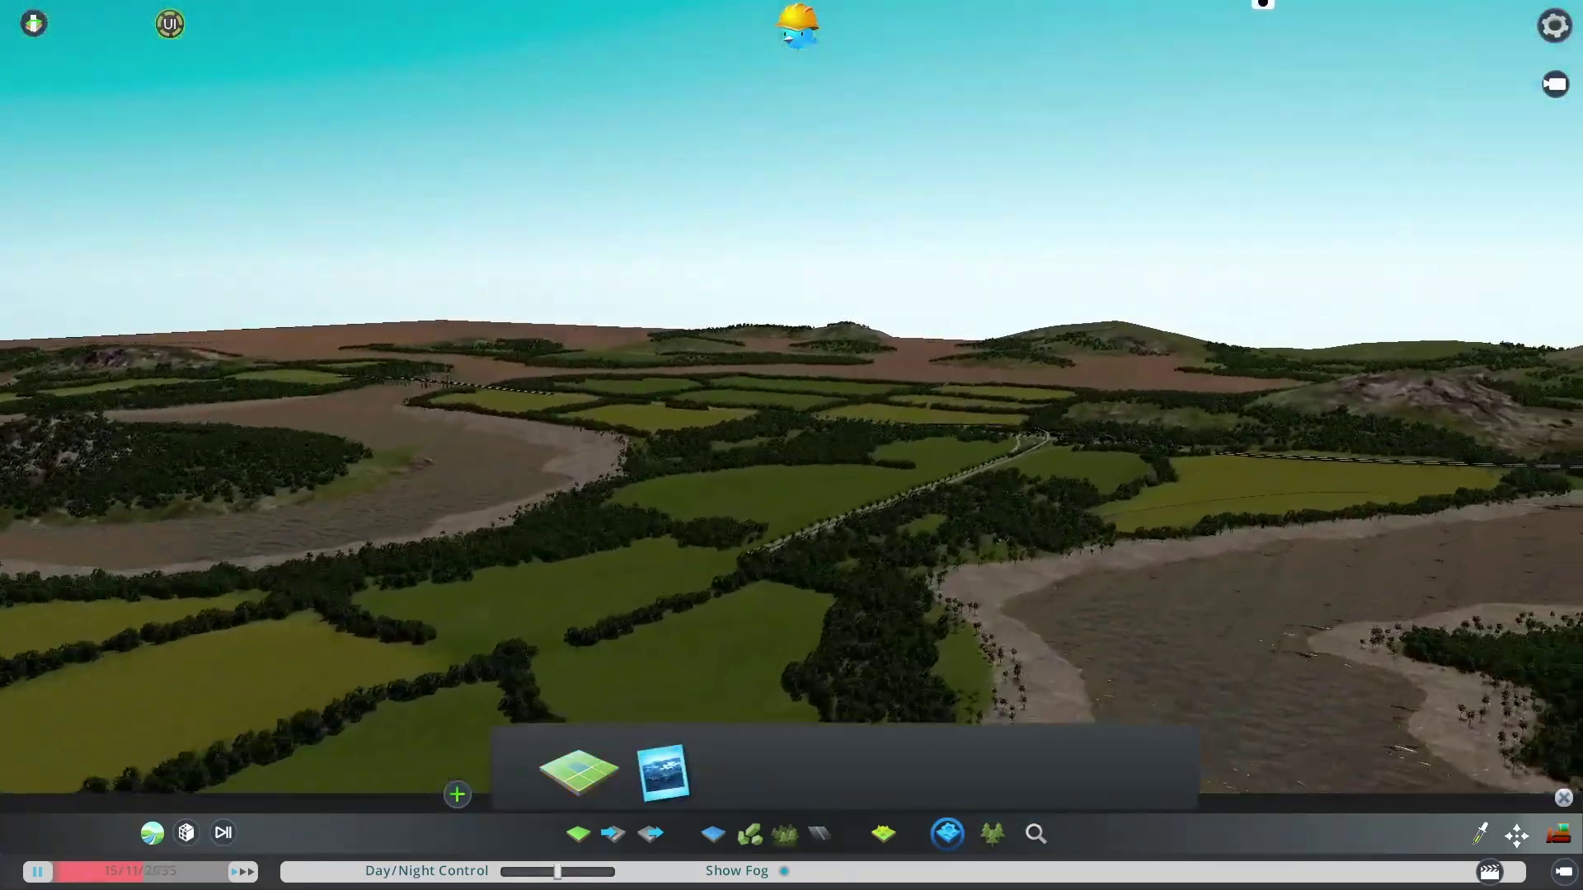
middle_click_drag(1261, 3, 792, 445)
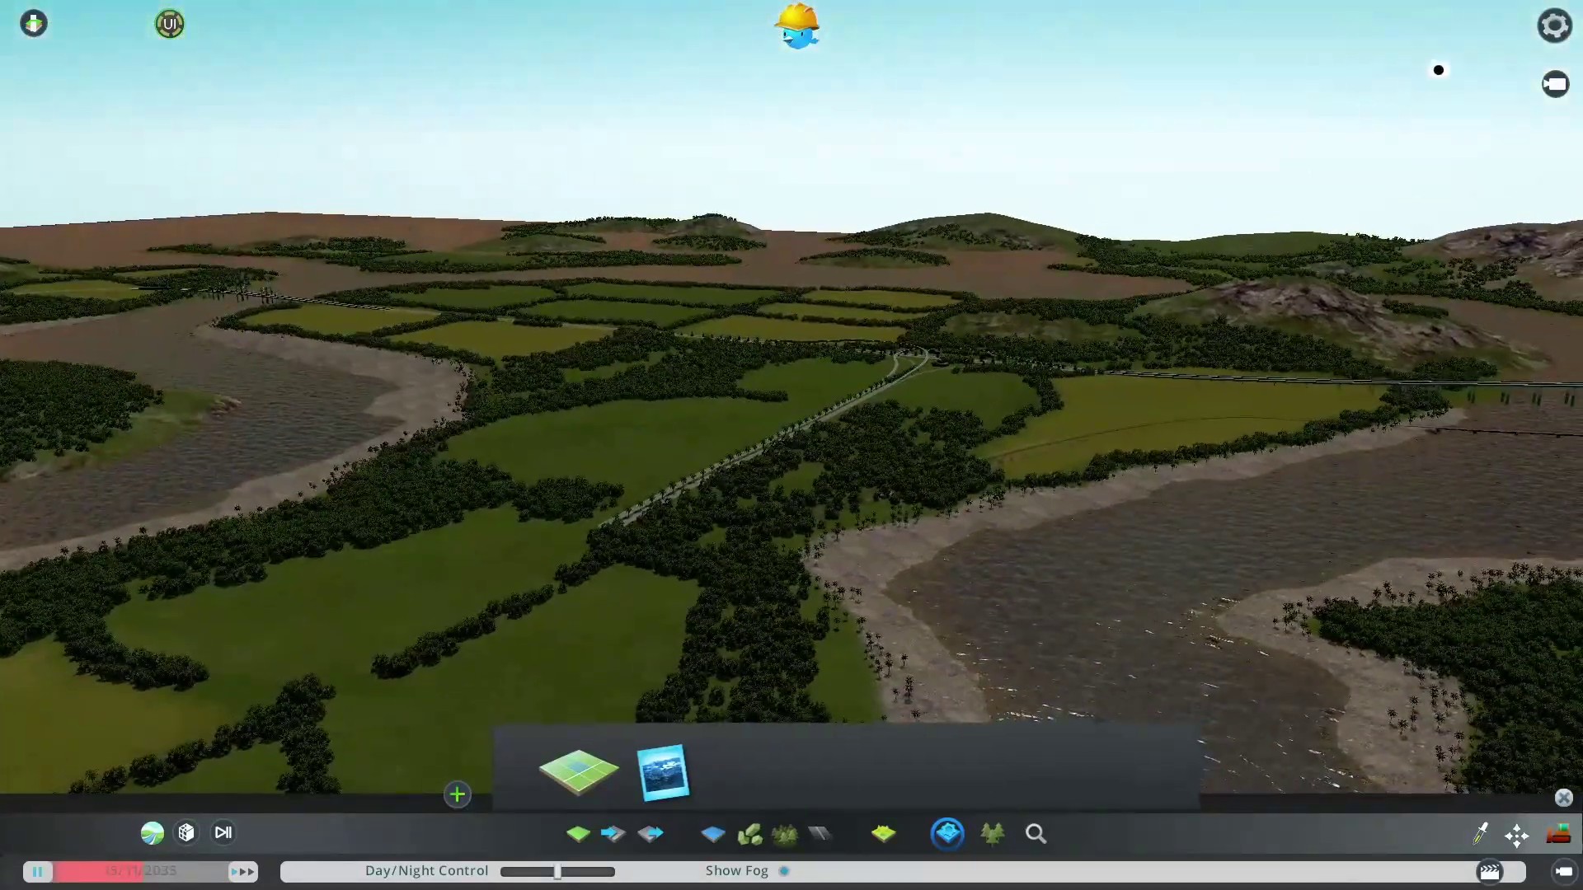
Start saving the map, with "New Map EYELAND" as both the file name and the map name
left_click(1555, 27)
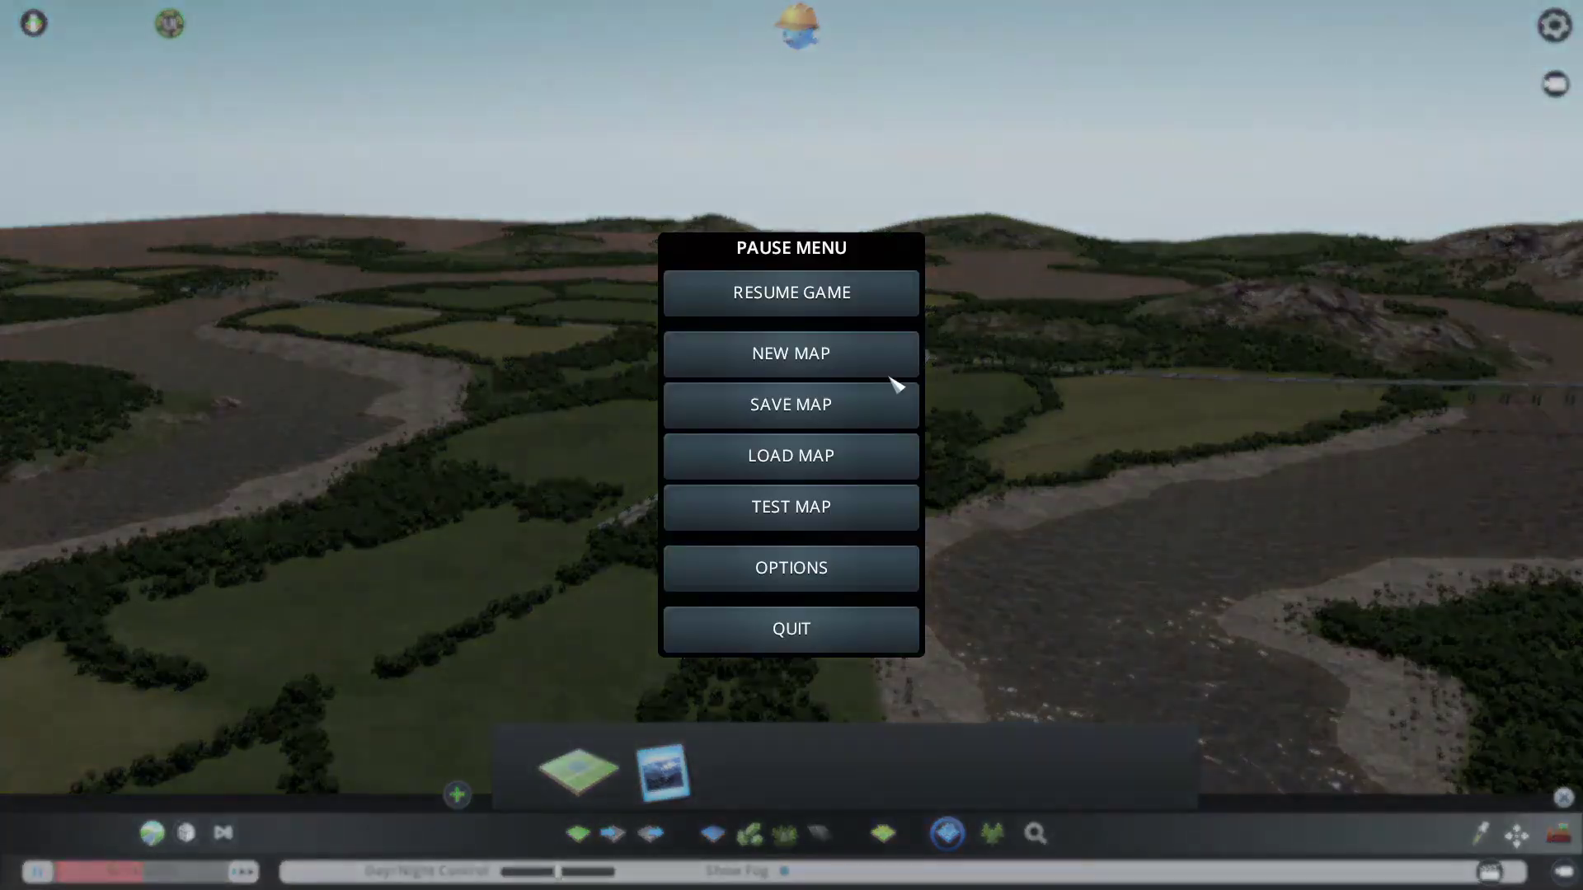
left_click(775, 412)
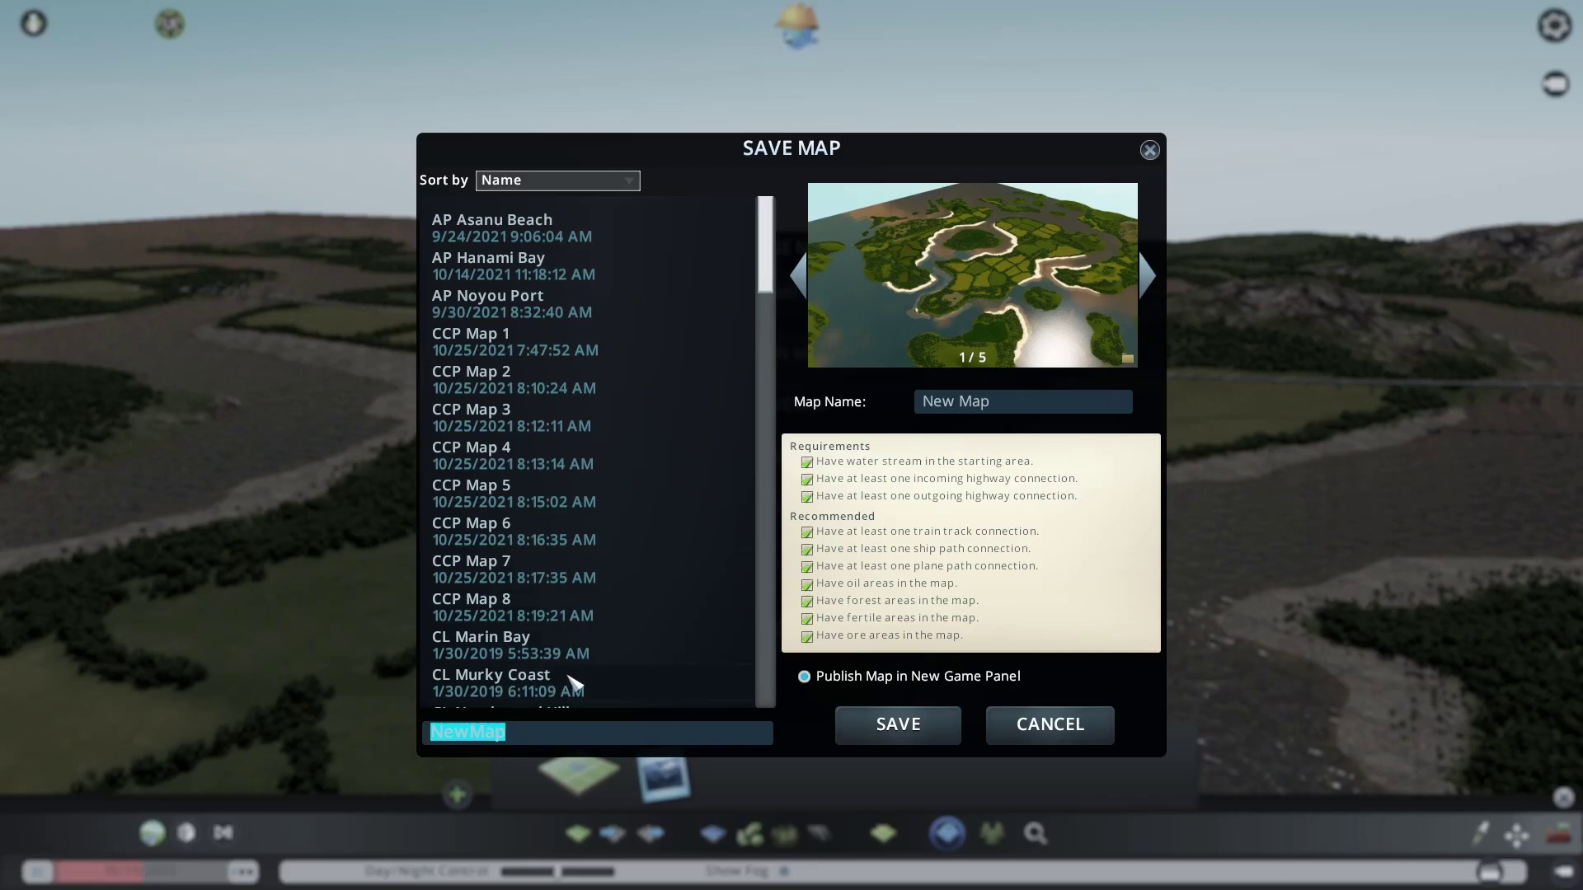
type("New Map EYELAND")
left_click(915, 402)
type("New Map EYELAND")
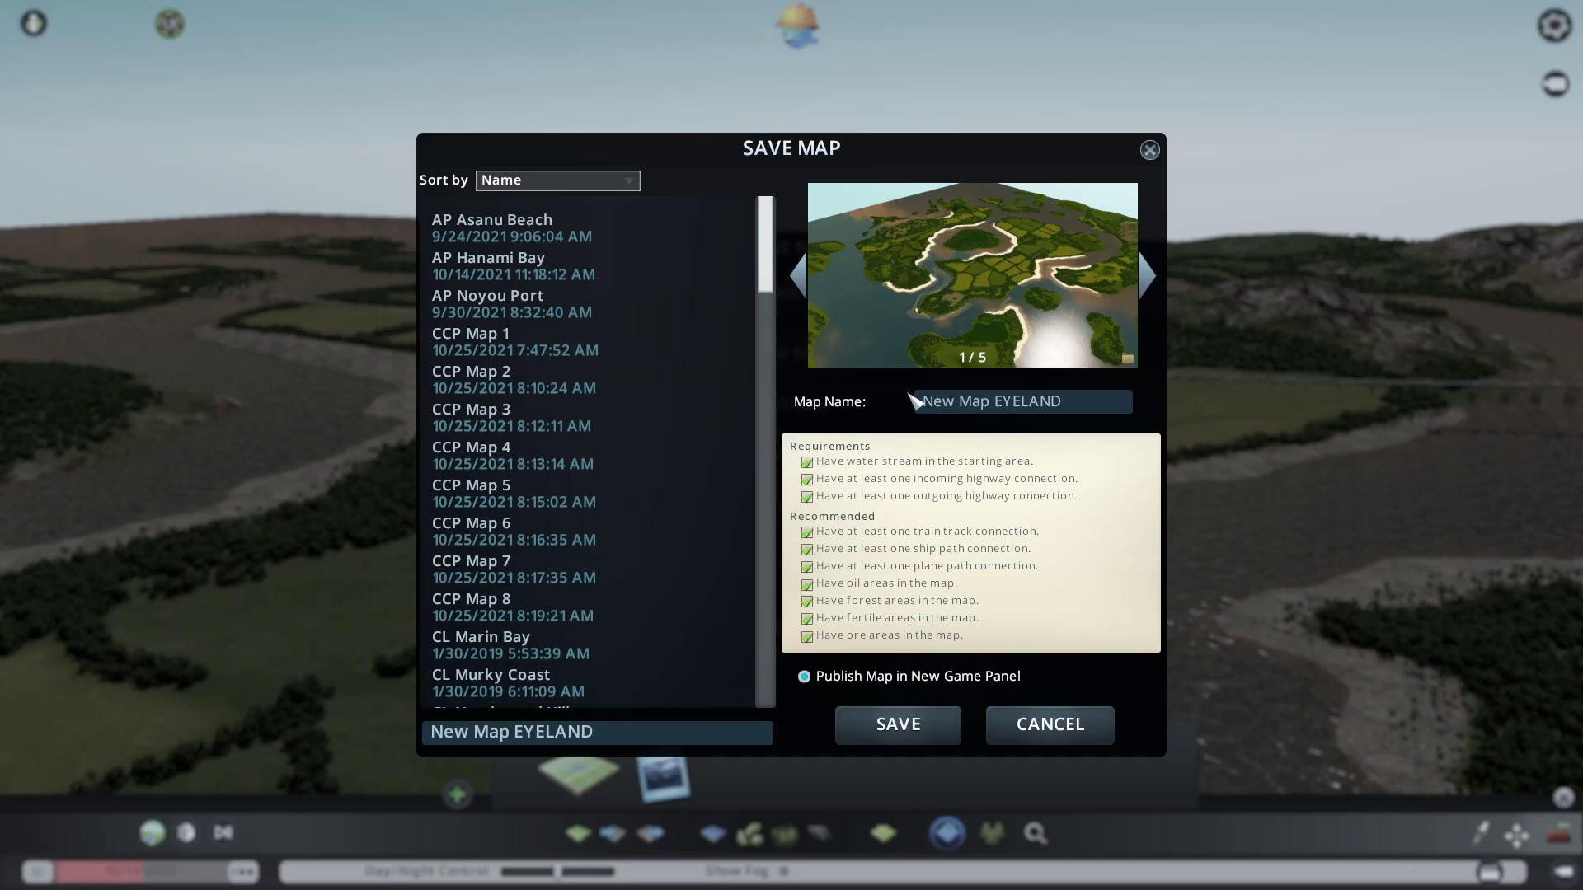
Choose the fourth snapshot, showing the fields and river, as the map's preview image
left_click(1148, 278)
left_click(1147, 278)
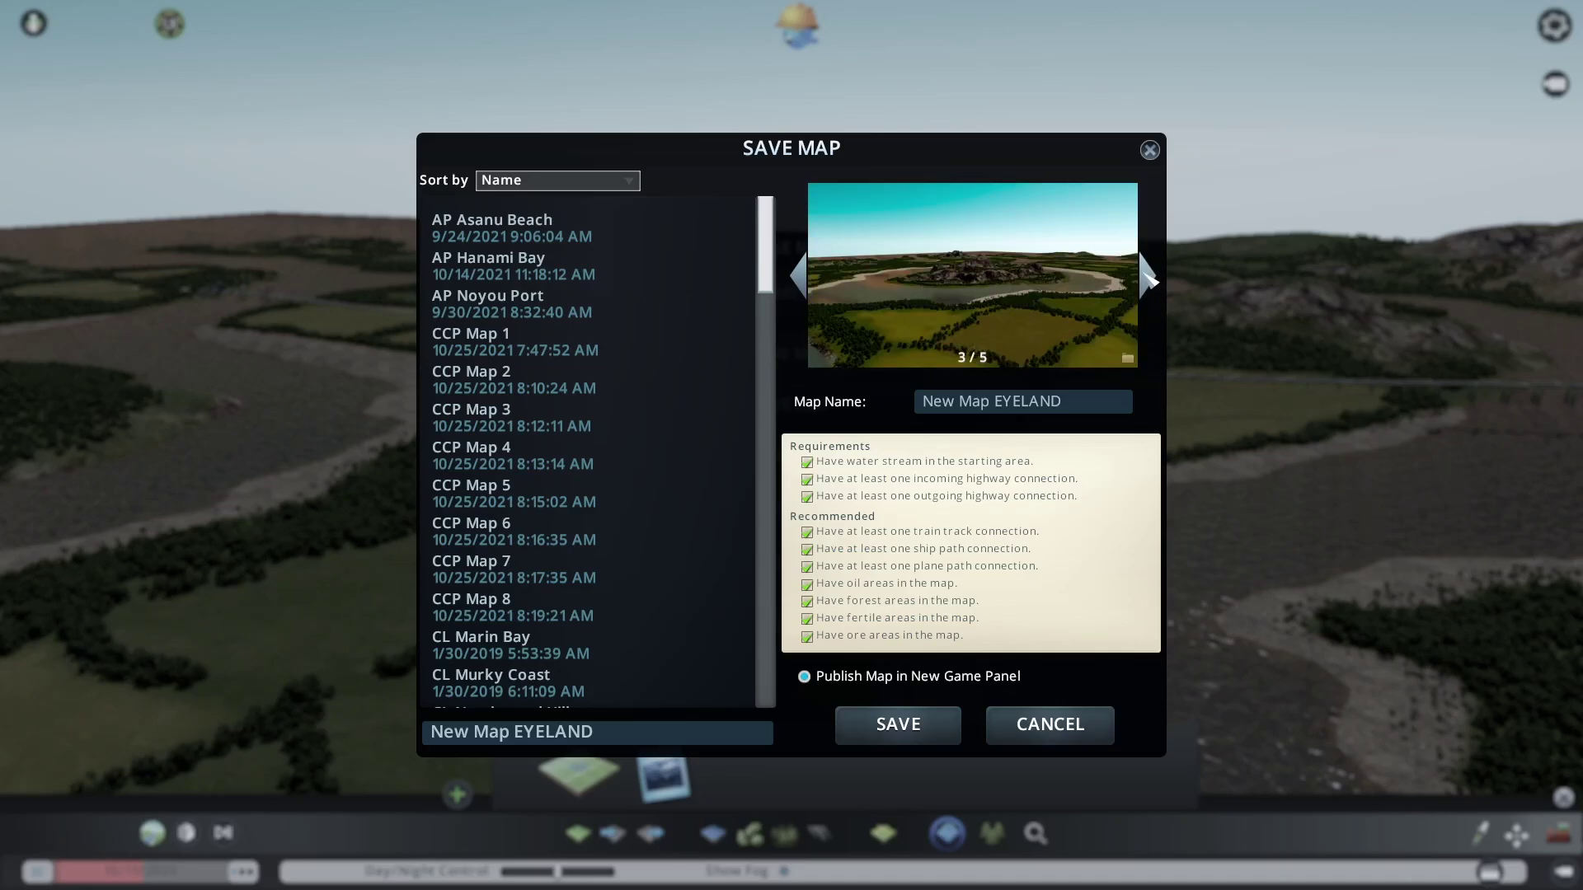
left_click(1150, 279)
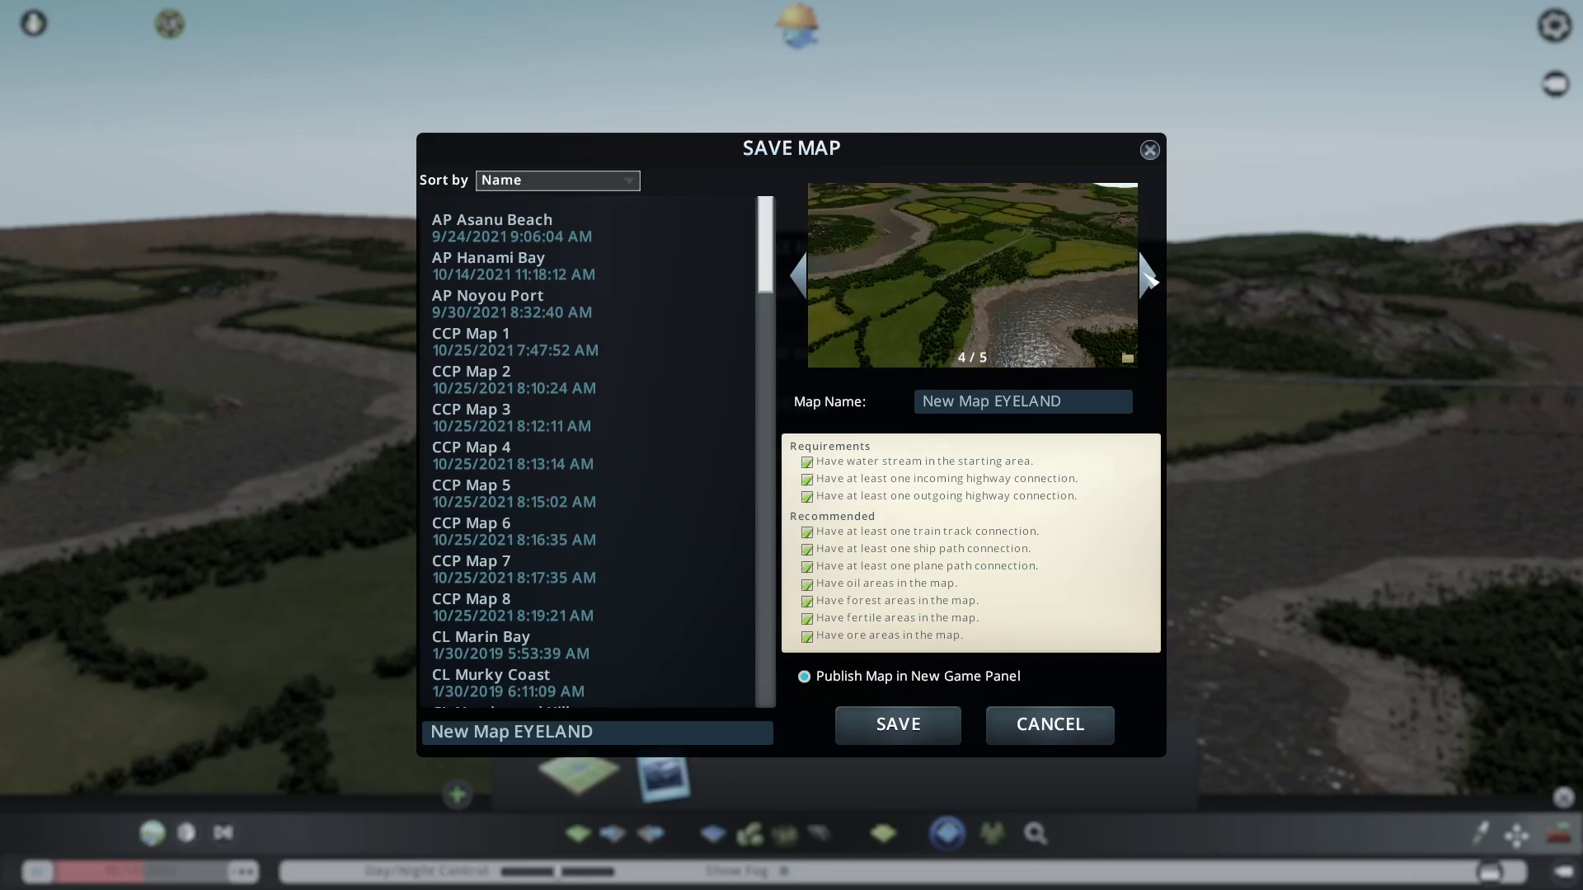
Compare the fifth snapshot, return to the fourth as the preview image, and save the map as New Map EYELAND
left_click(1149, 280)
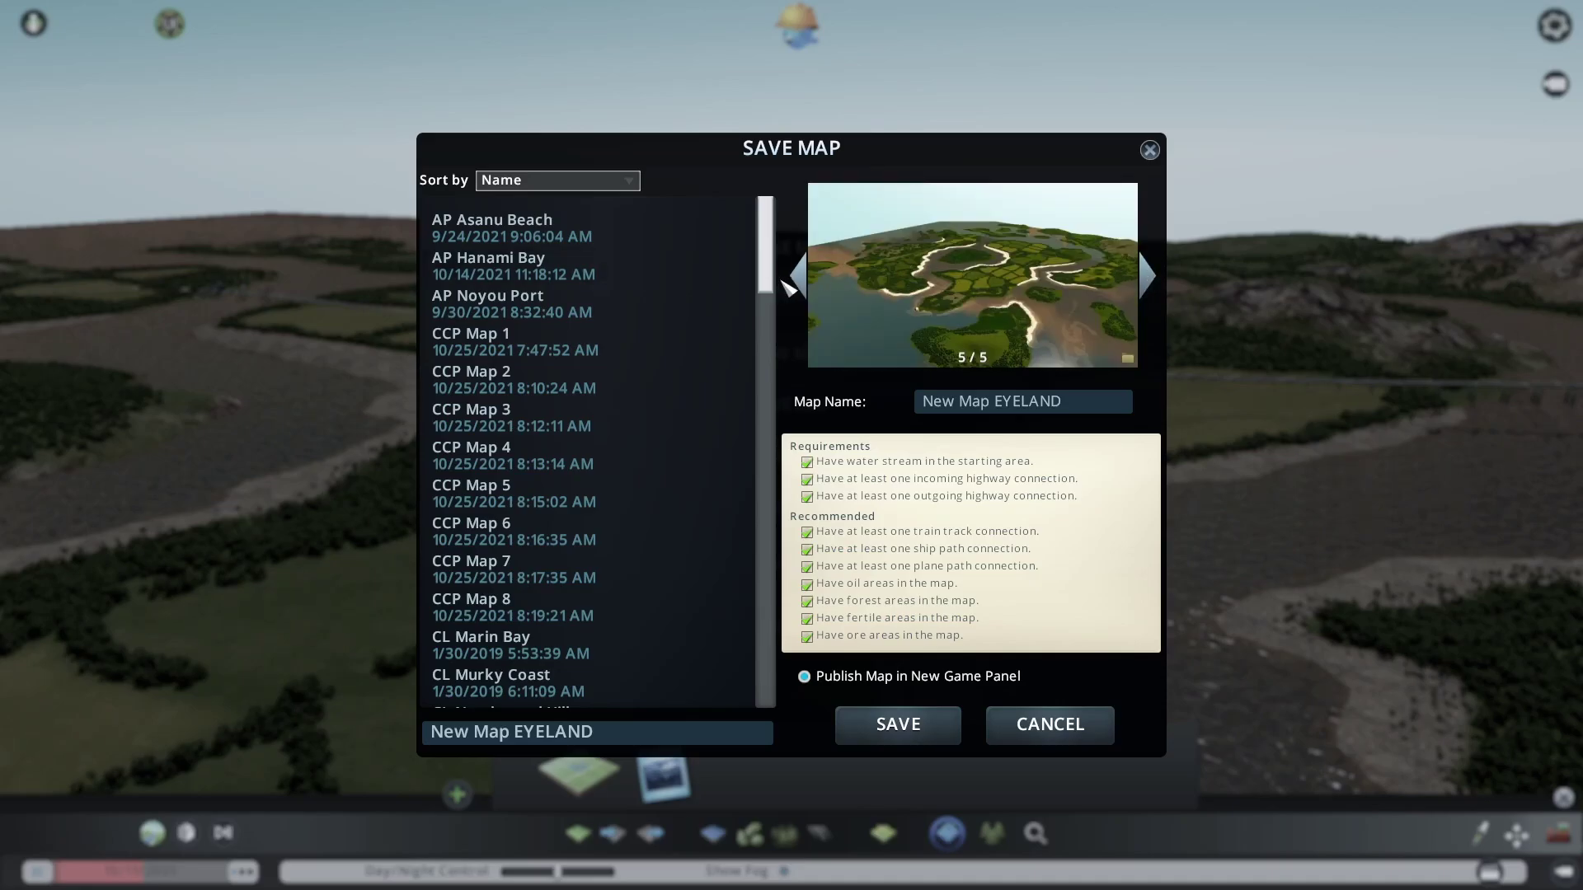
left_click(797, 277)
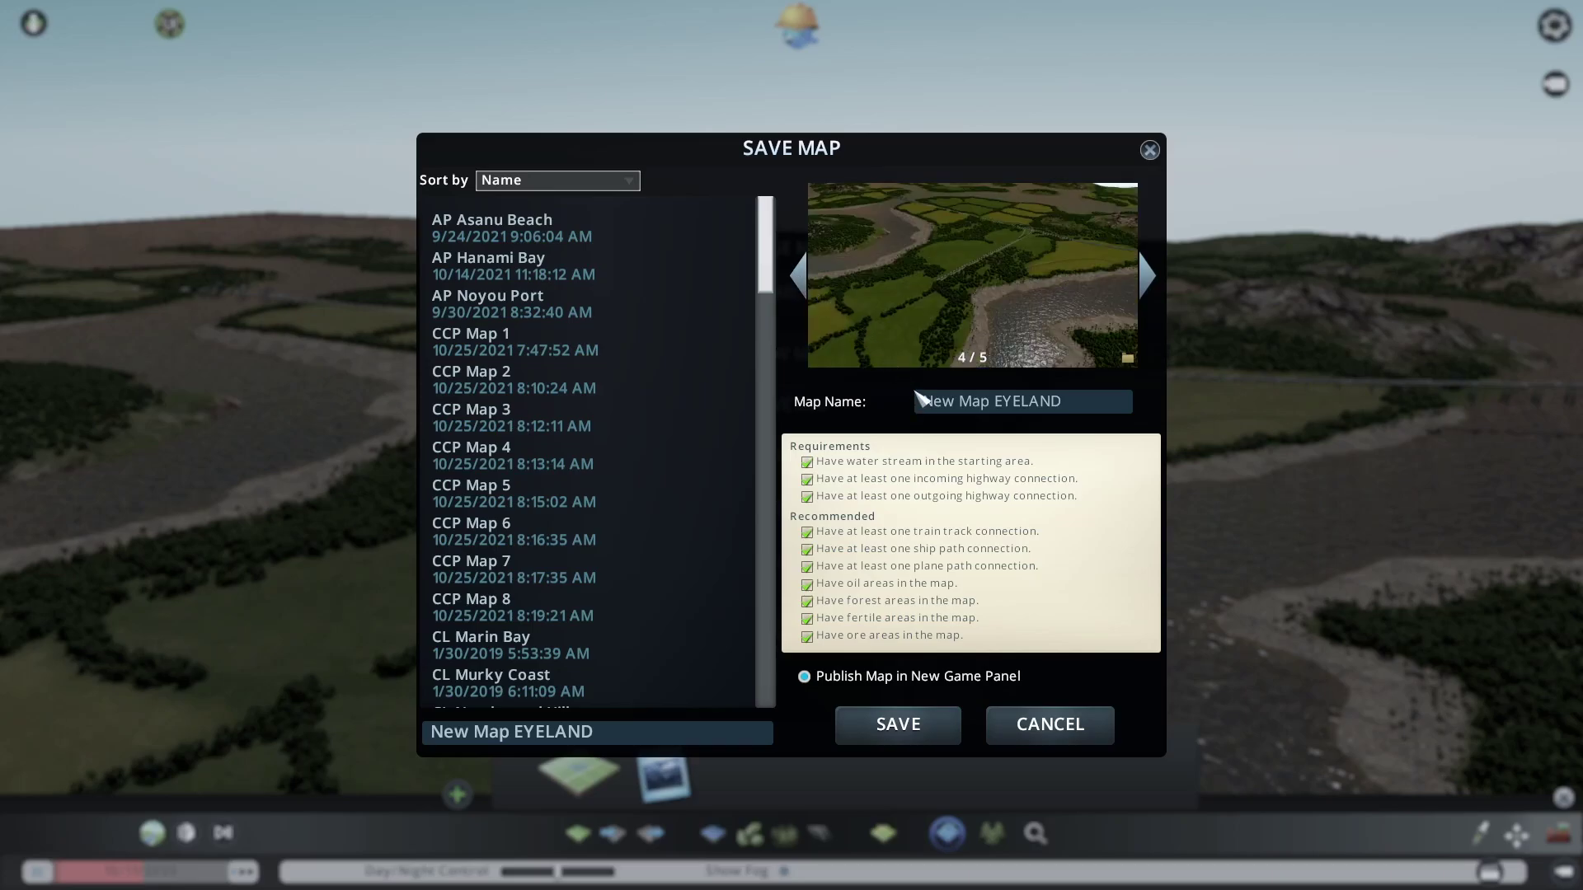
left_click(915, 725)
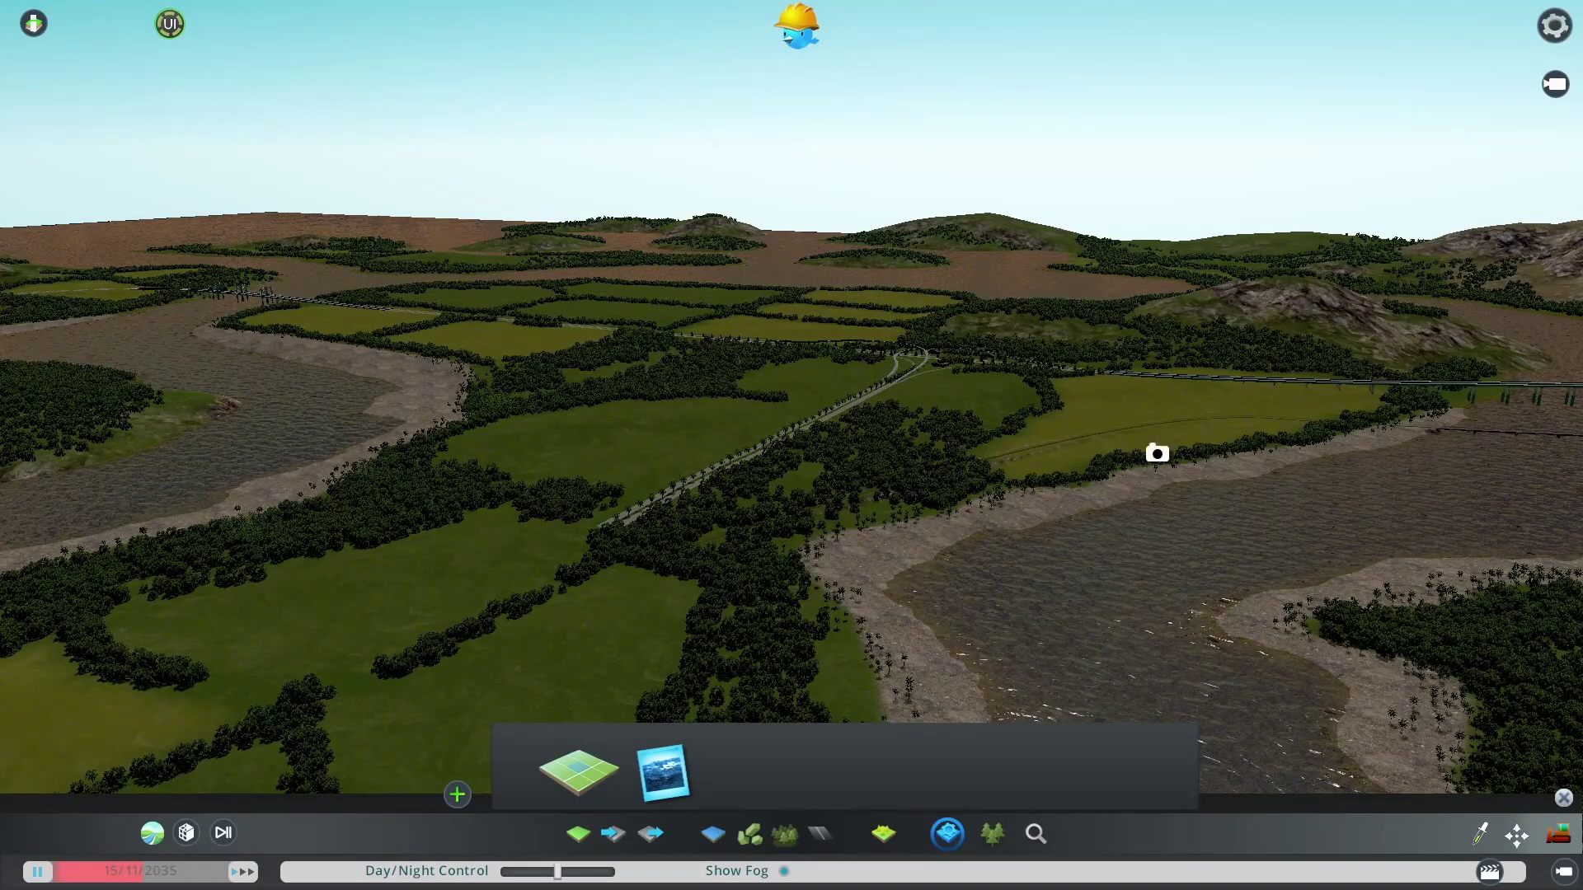
Quit the Map Editor to the main menu and open the new game setup
left_click(1554, 26)
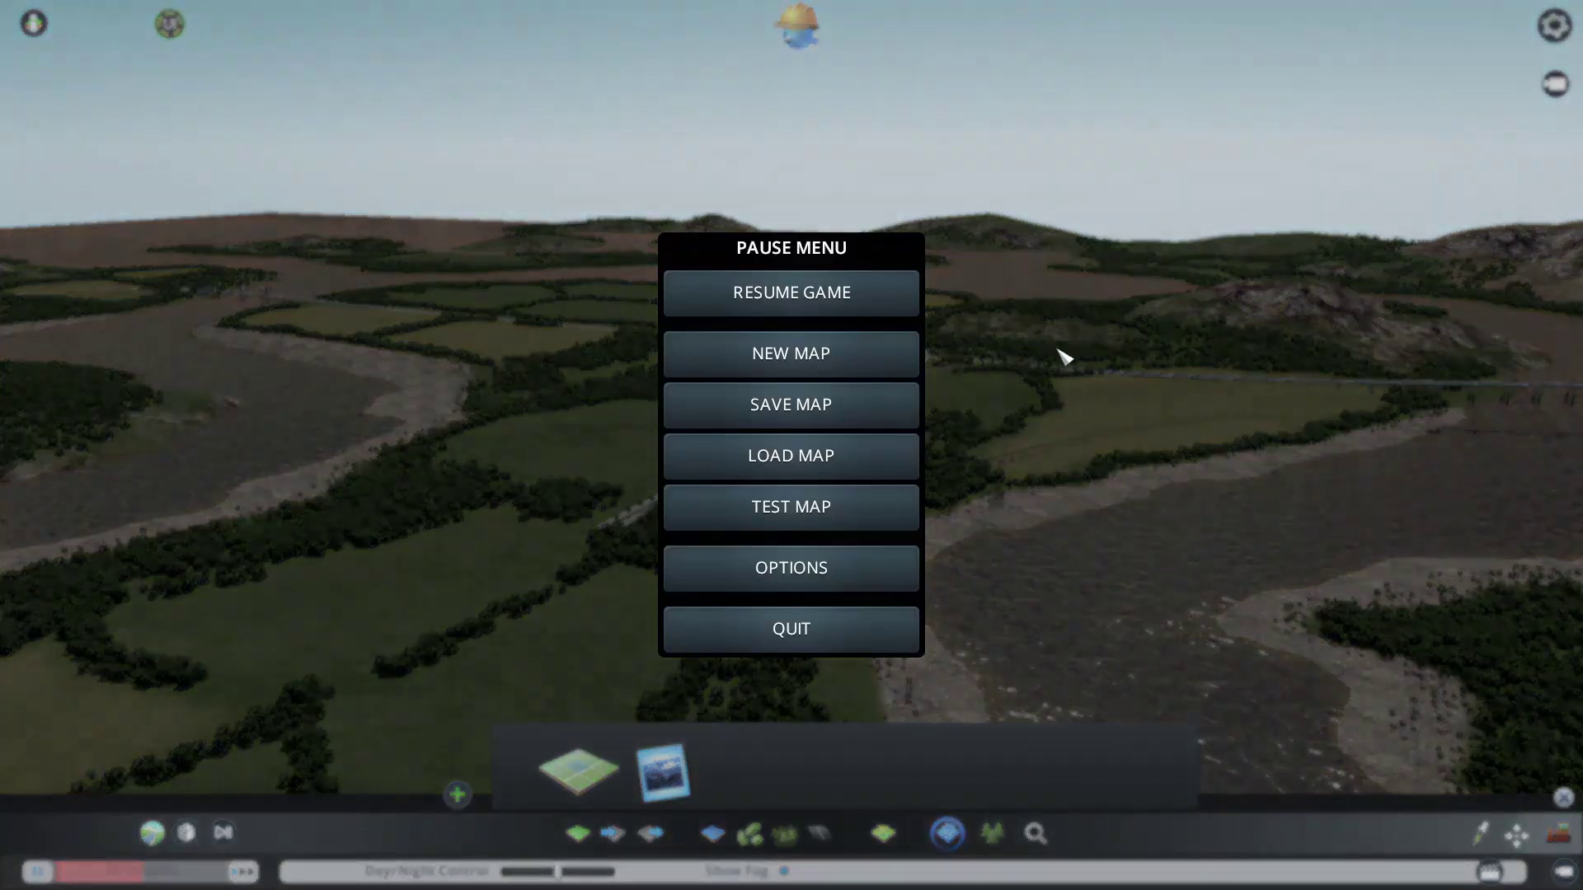
left_click(791, 630)
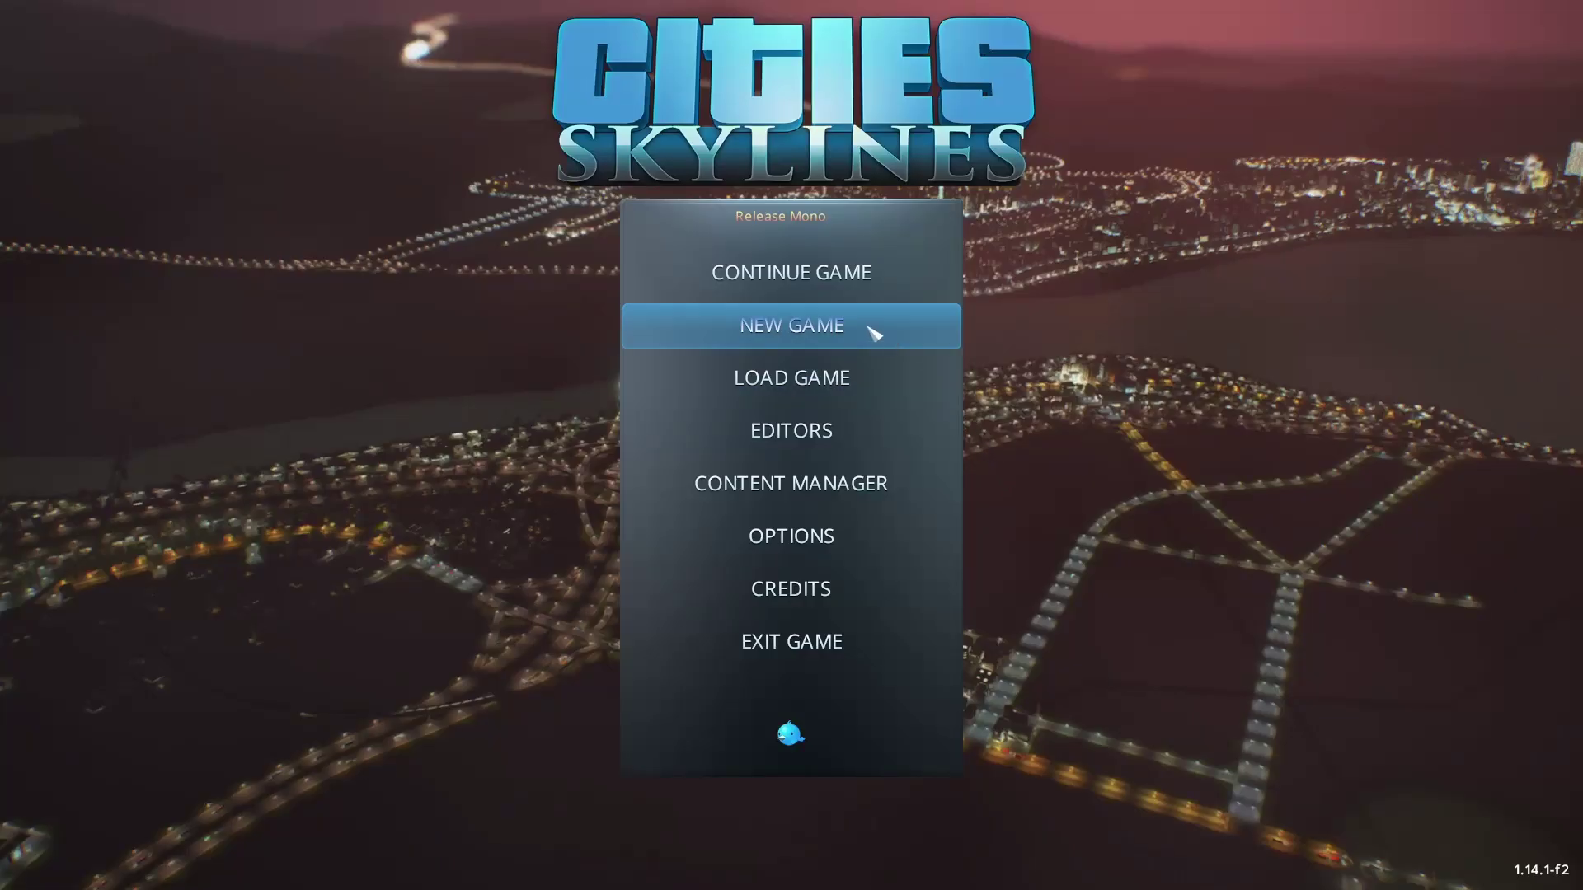
left_click(874, 333)
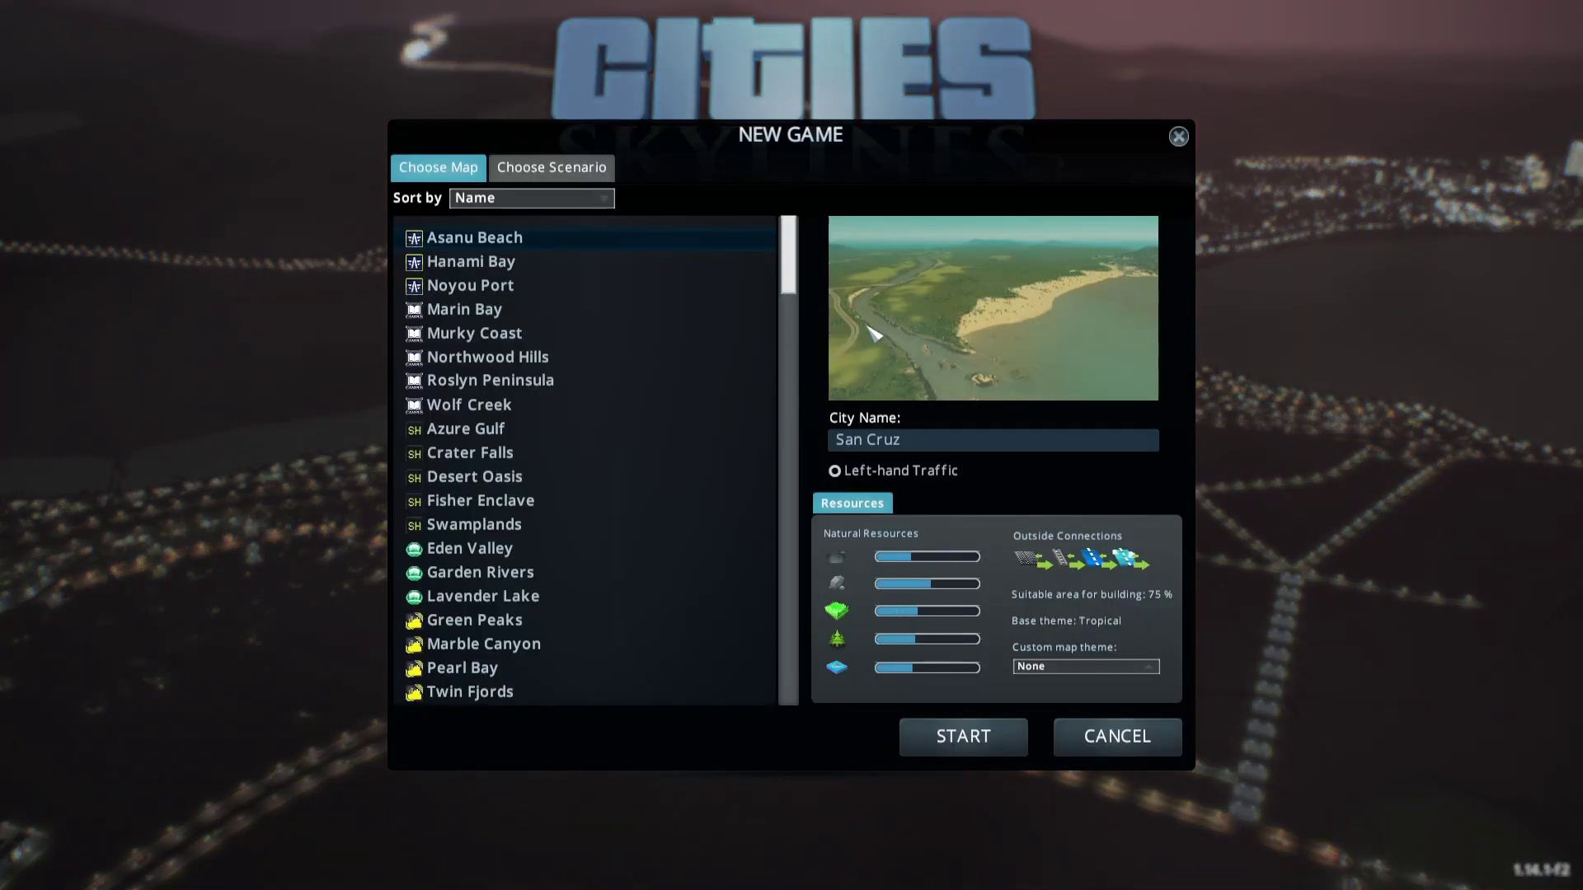
Start a new game on the map New Map EYELAND
scroll(614, 416, "down", 2)
scroll(614, 417, "down", 7)
left_click_drag(788, 320, 771, 676)
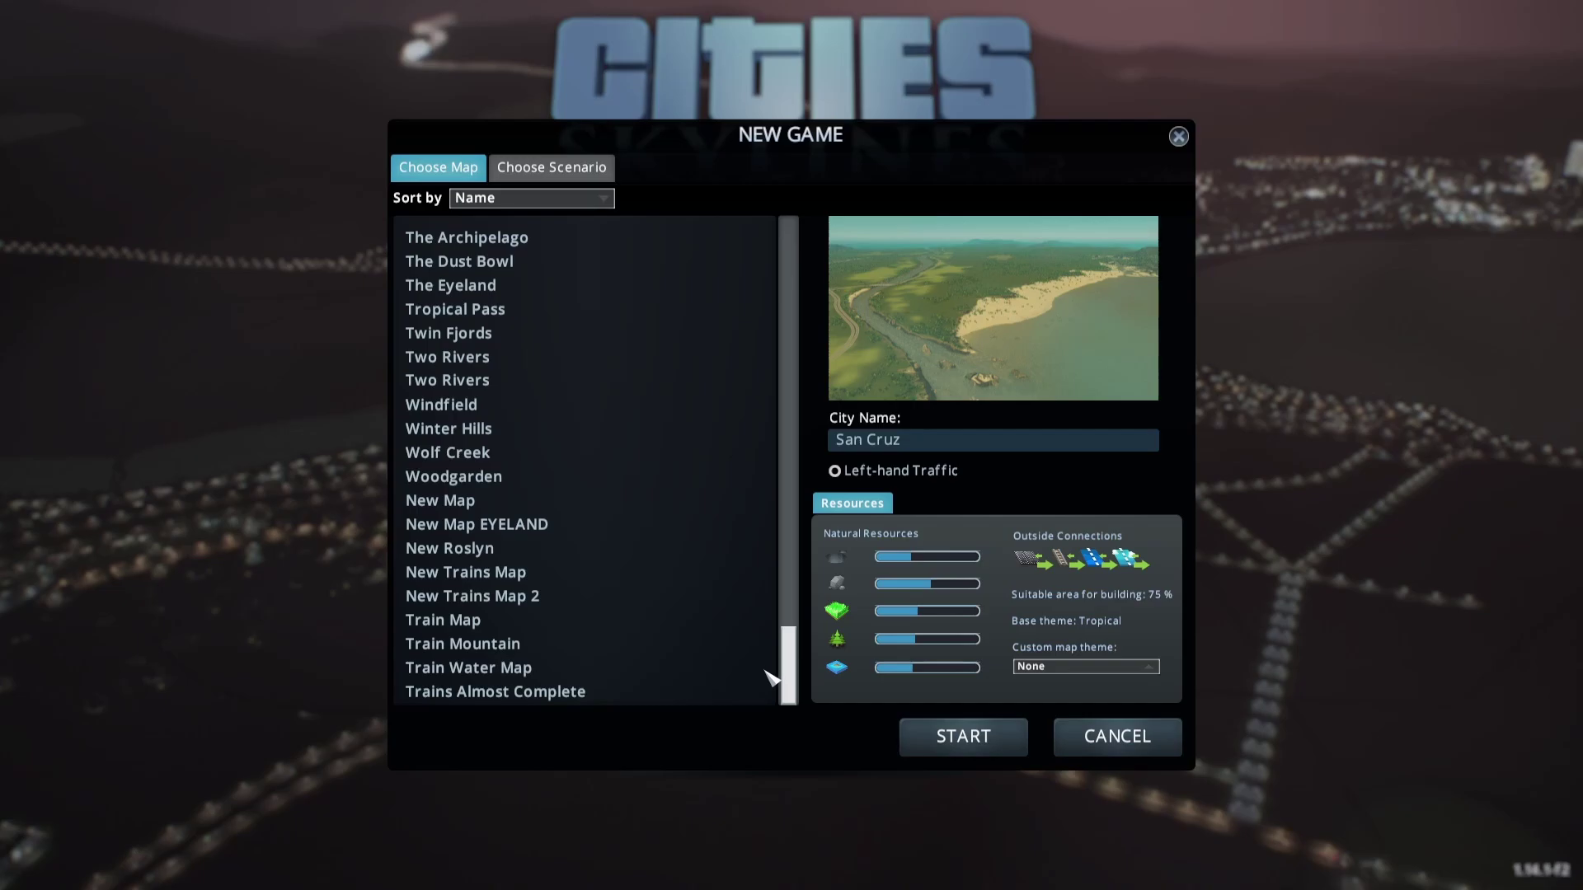
left_click(557, 526)
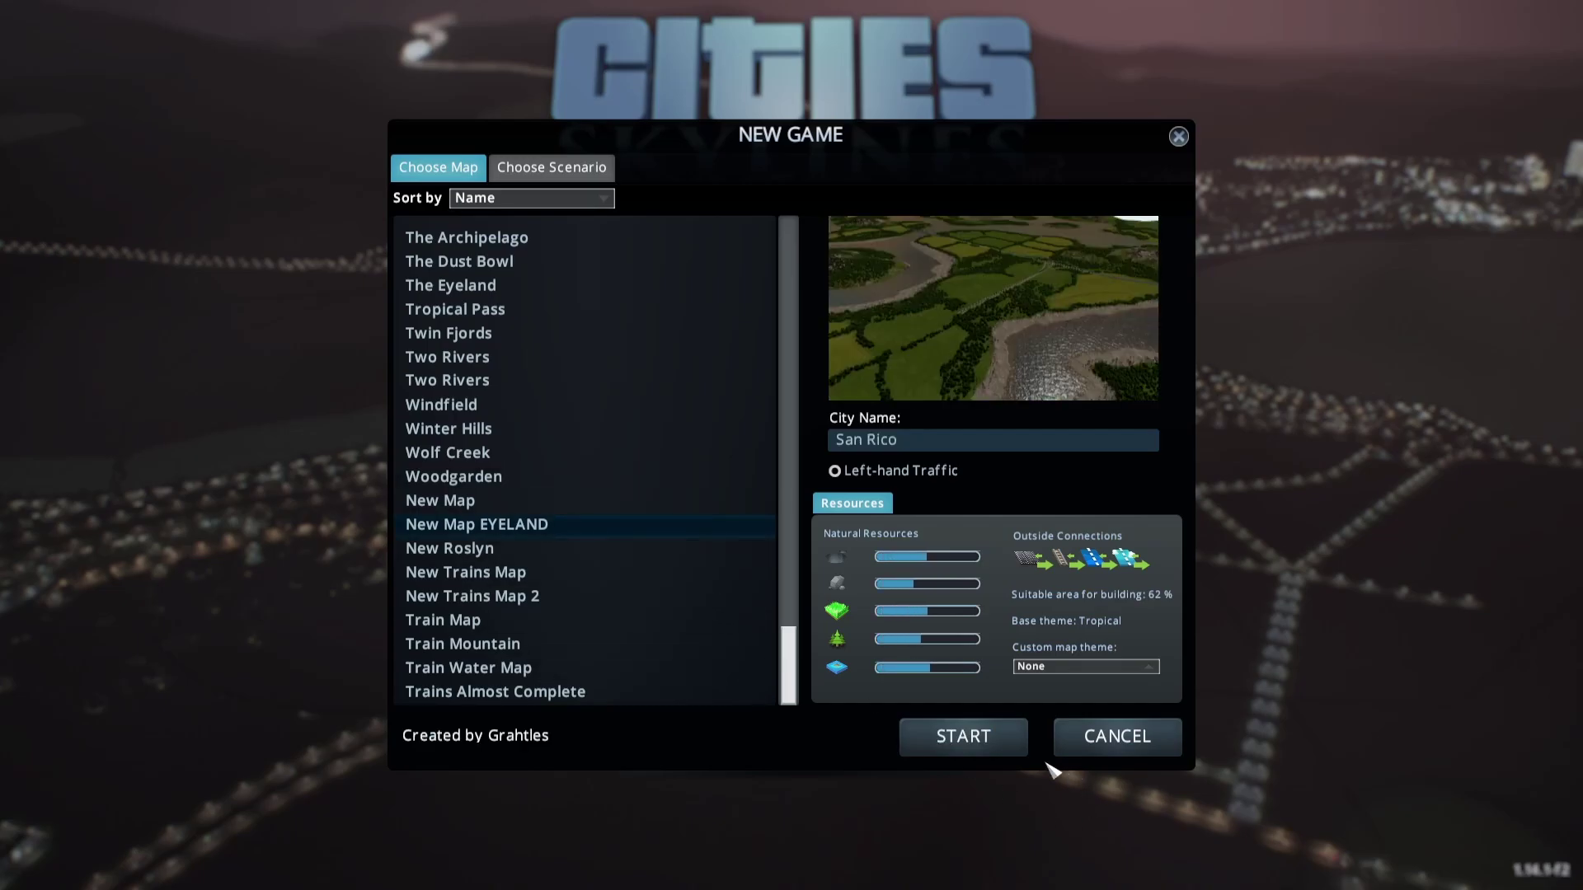
left_click(963, 736)
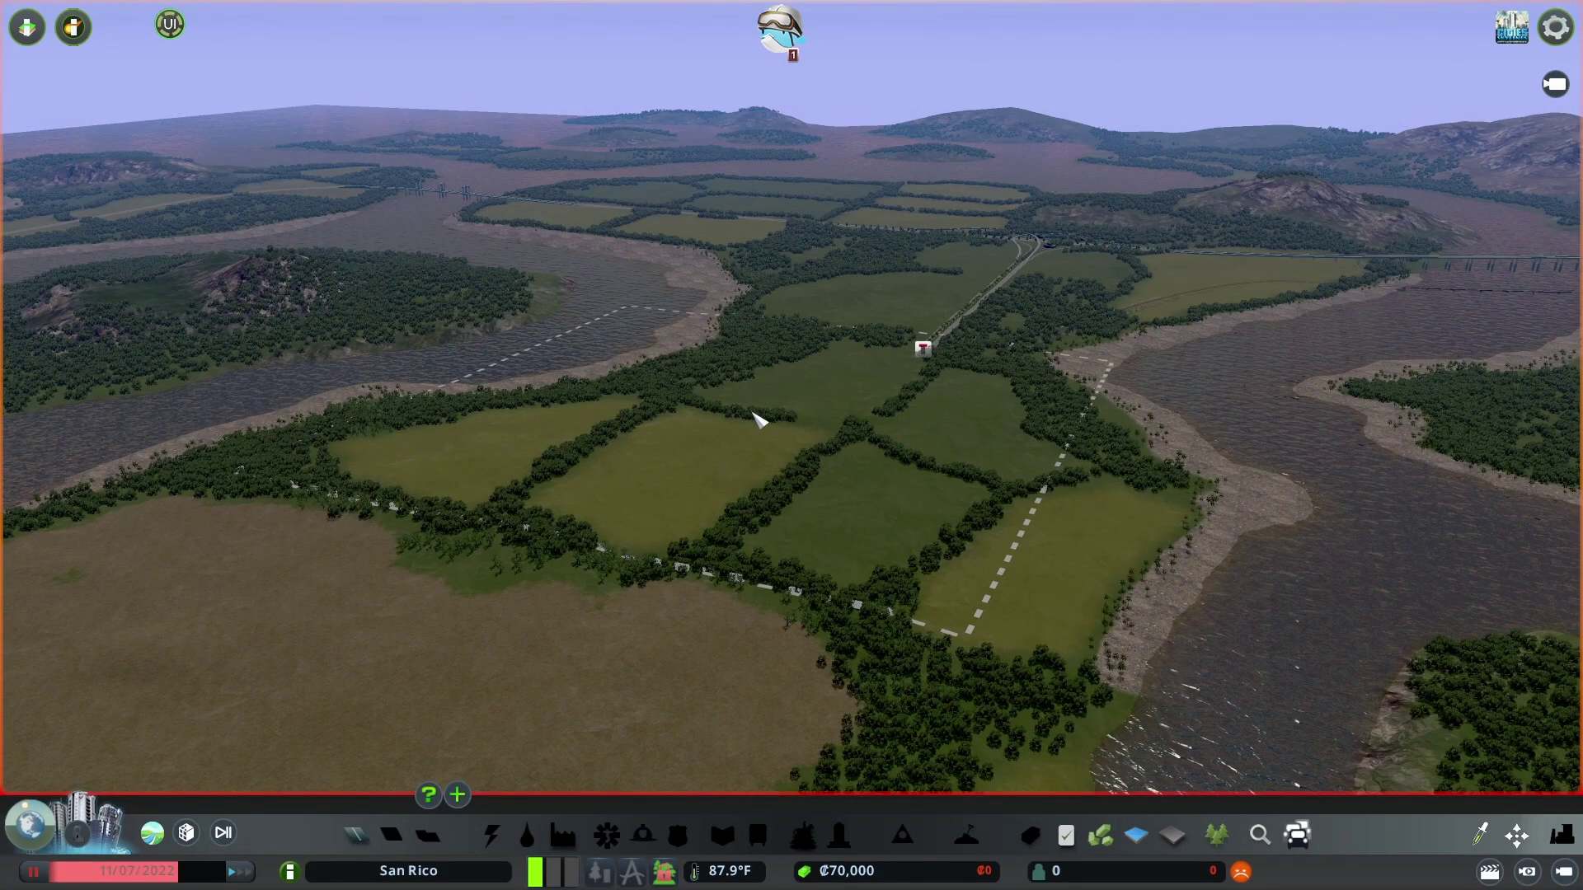
Join the two carriageway ends of the highway inside the starting tile with a two-lane road
middle_click_drag(748, 425, 803, 434)
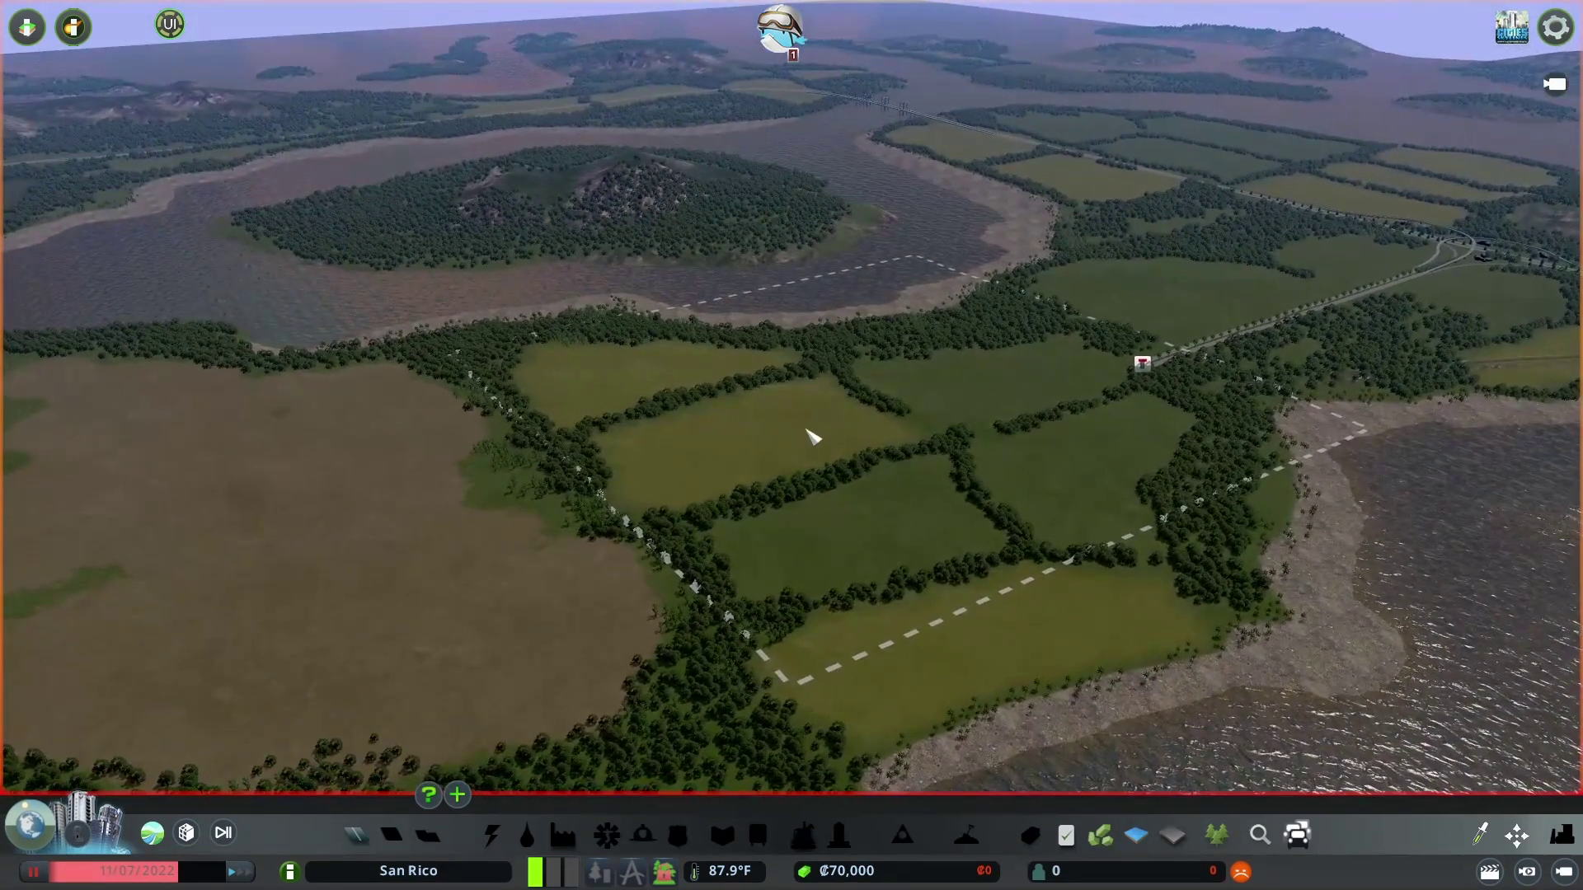
middle_click_drag(620, 177, 1000, 7)
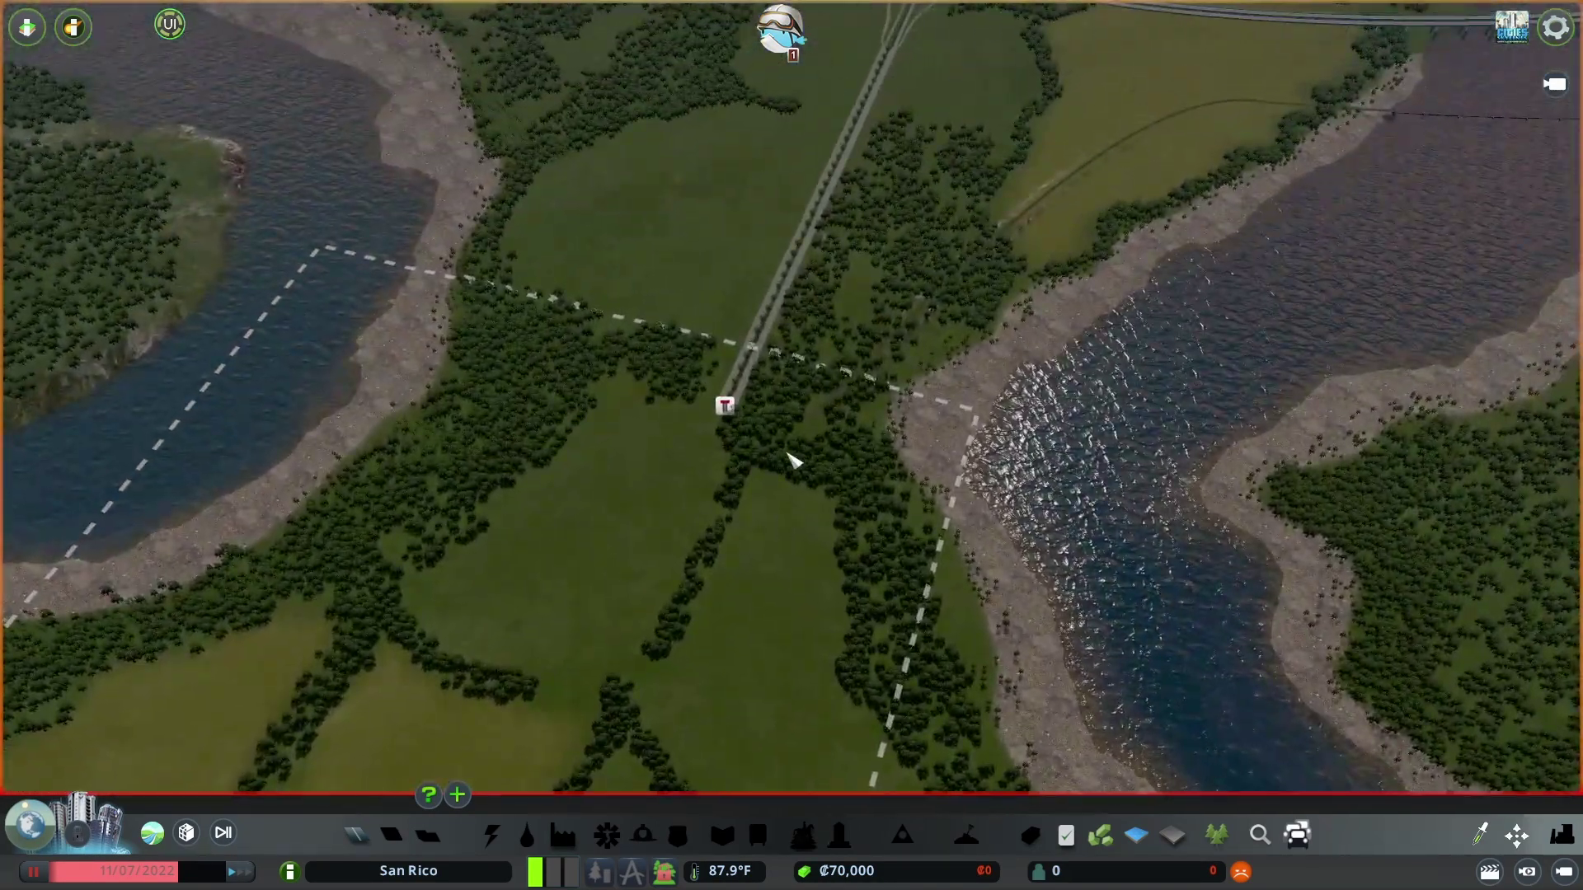
scroll(660, 569, "down", 5)
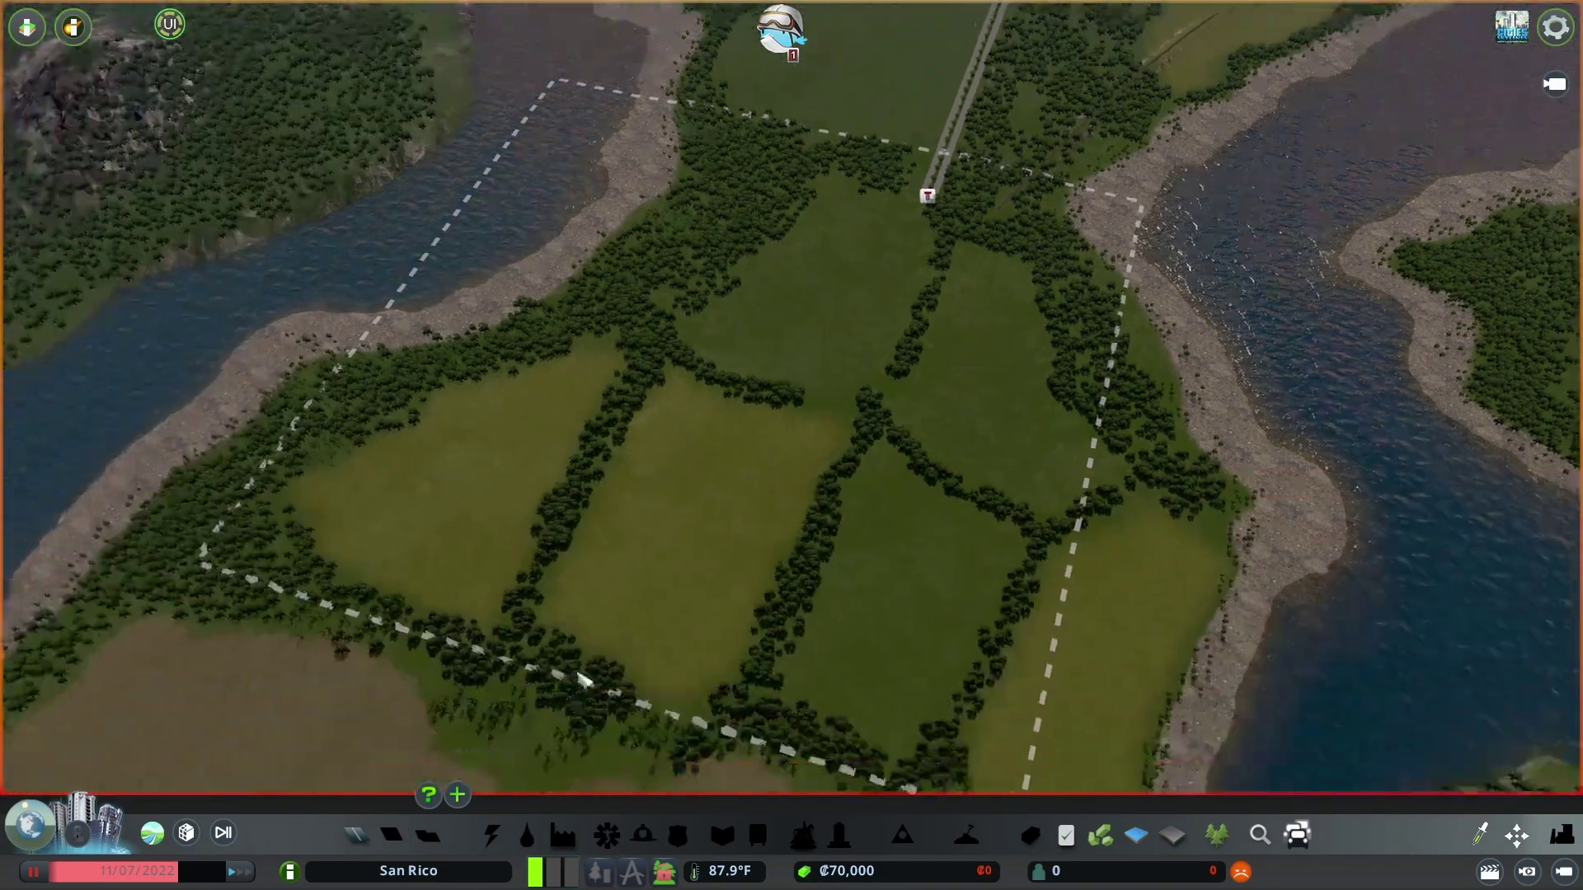
mouse_move(605, 424)
middle_mouse_down()
mouse_move(798, 452)
mouse_move(862, 385)
mouse_move(871, 330)
middle_mouse_up()
scroll(853, 429, "up", 3)
key("w")
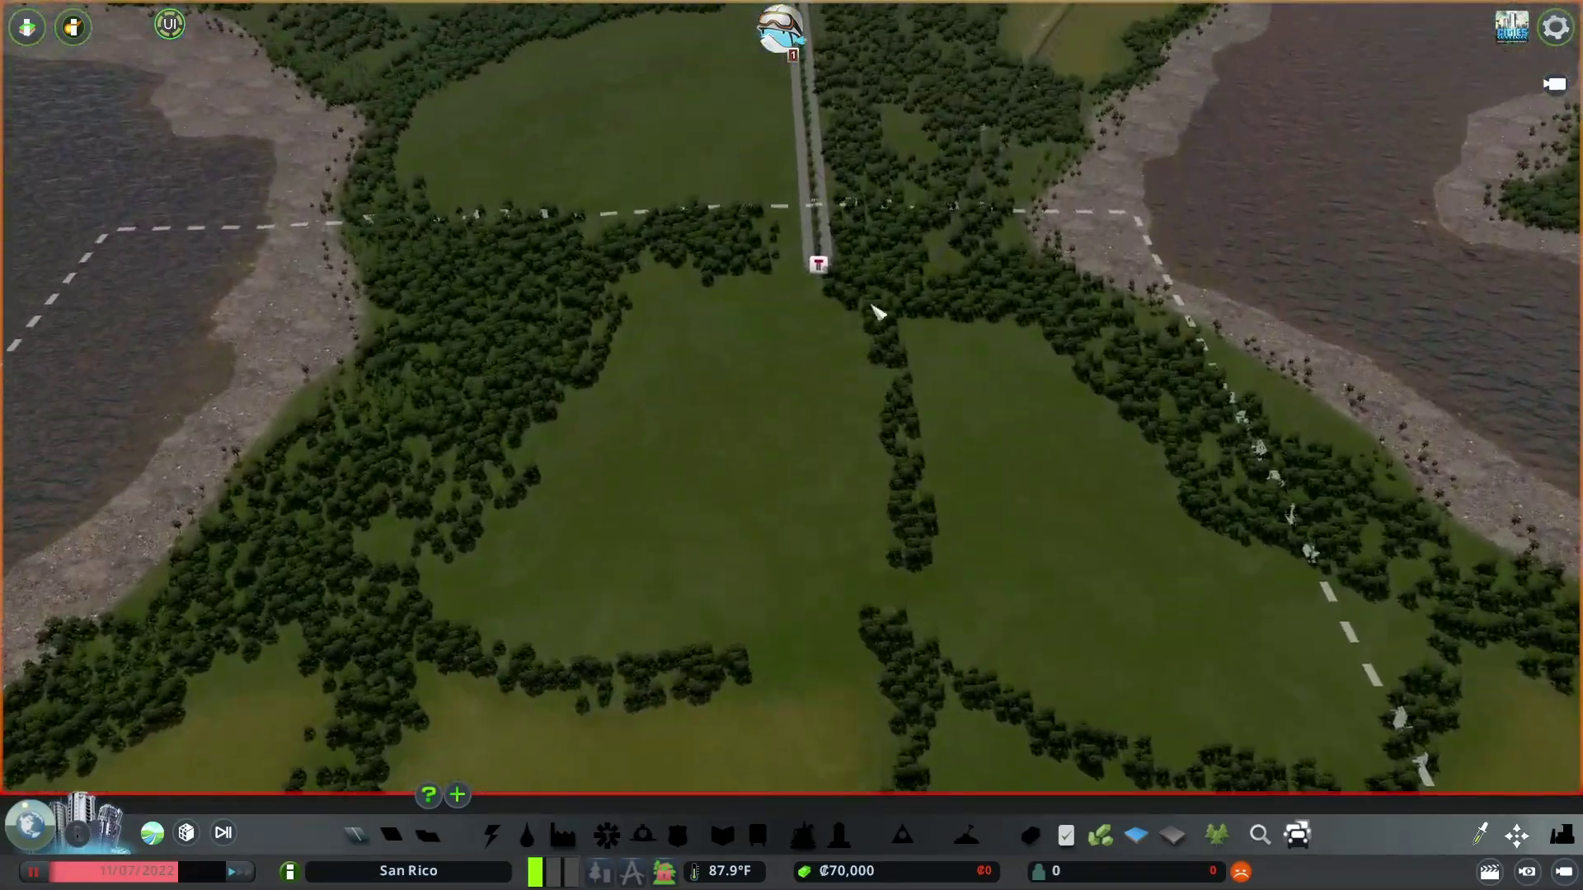
scroll(835, 441, "up", 3)
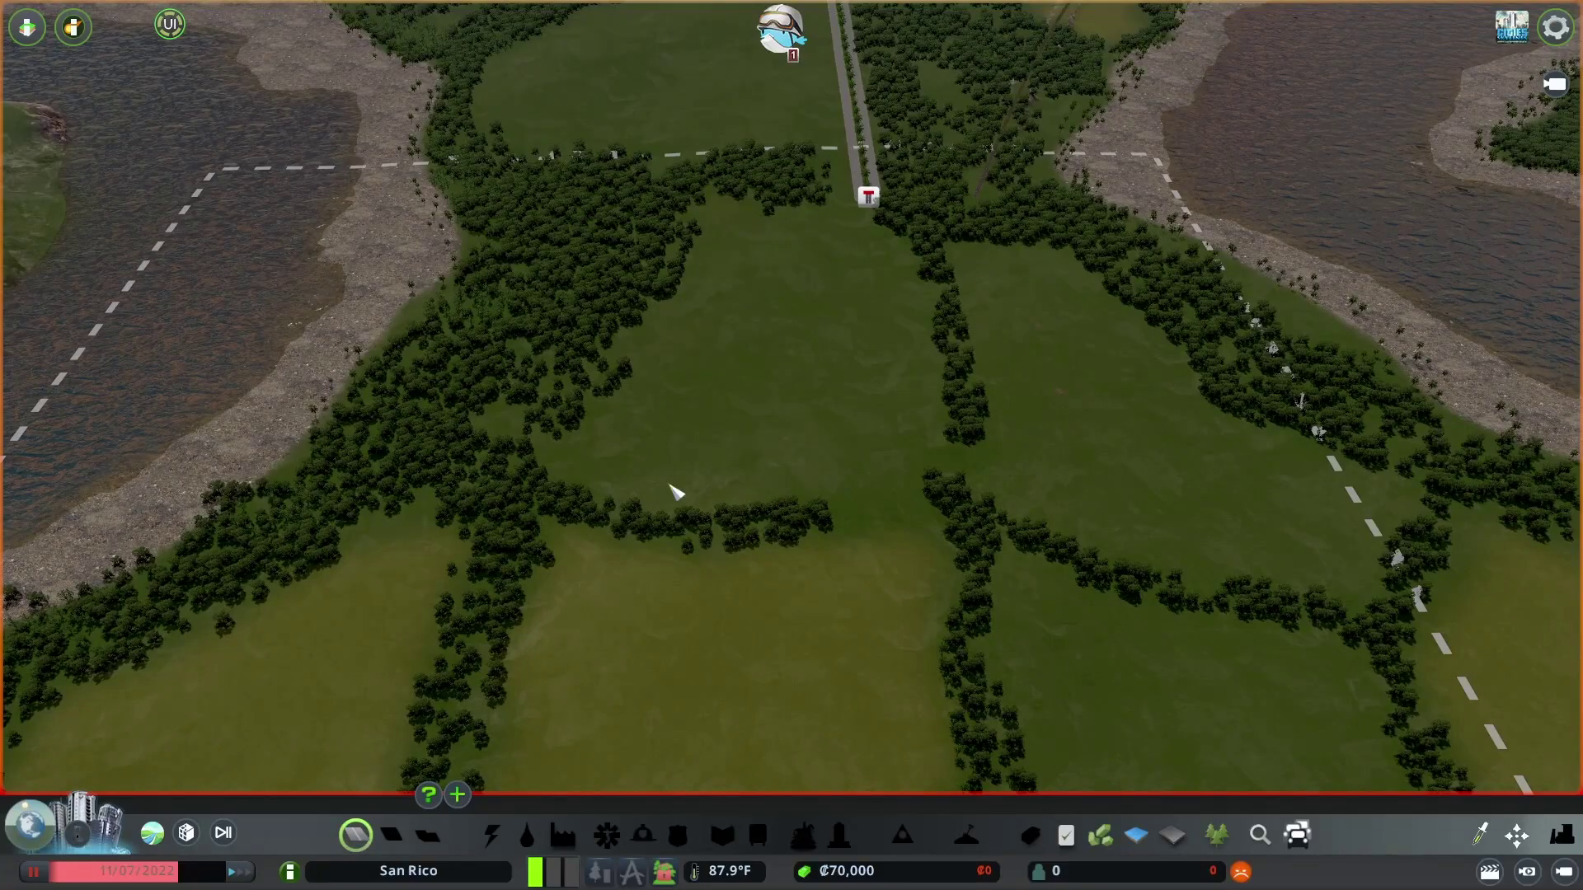
left_click(356, 835)
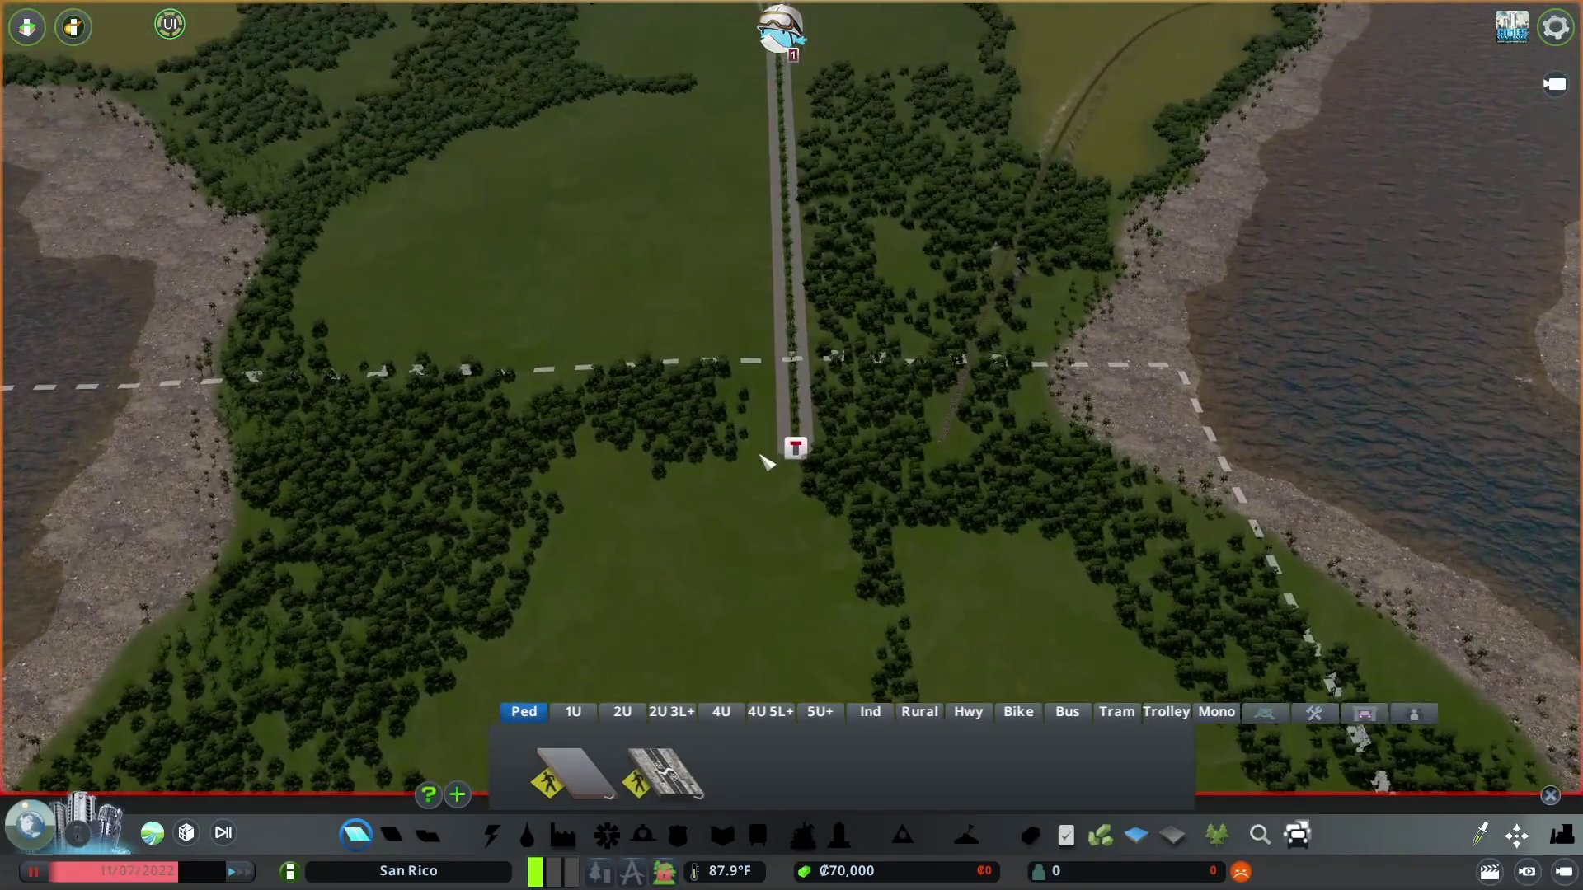
left_click(579, 723)
left_click(636, 715)
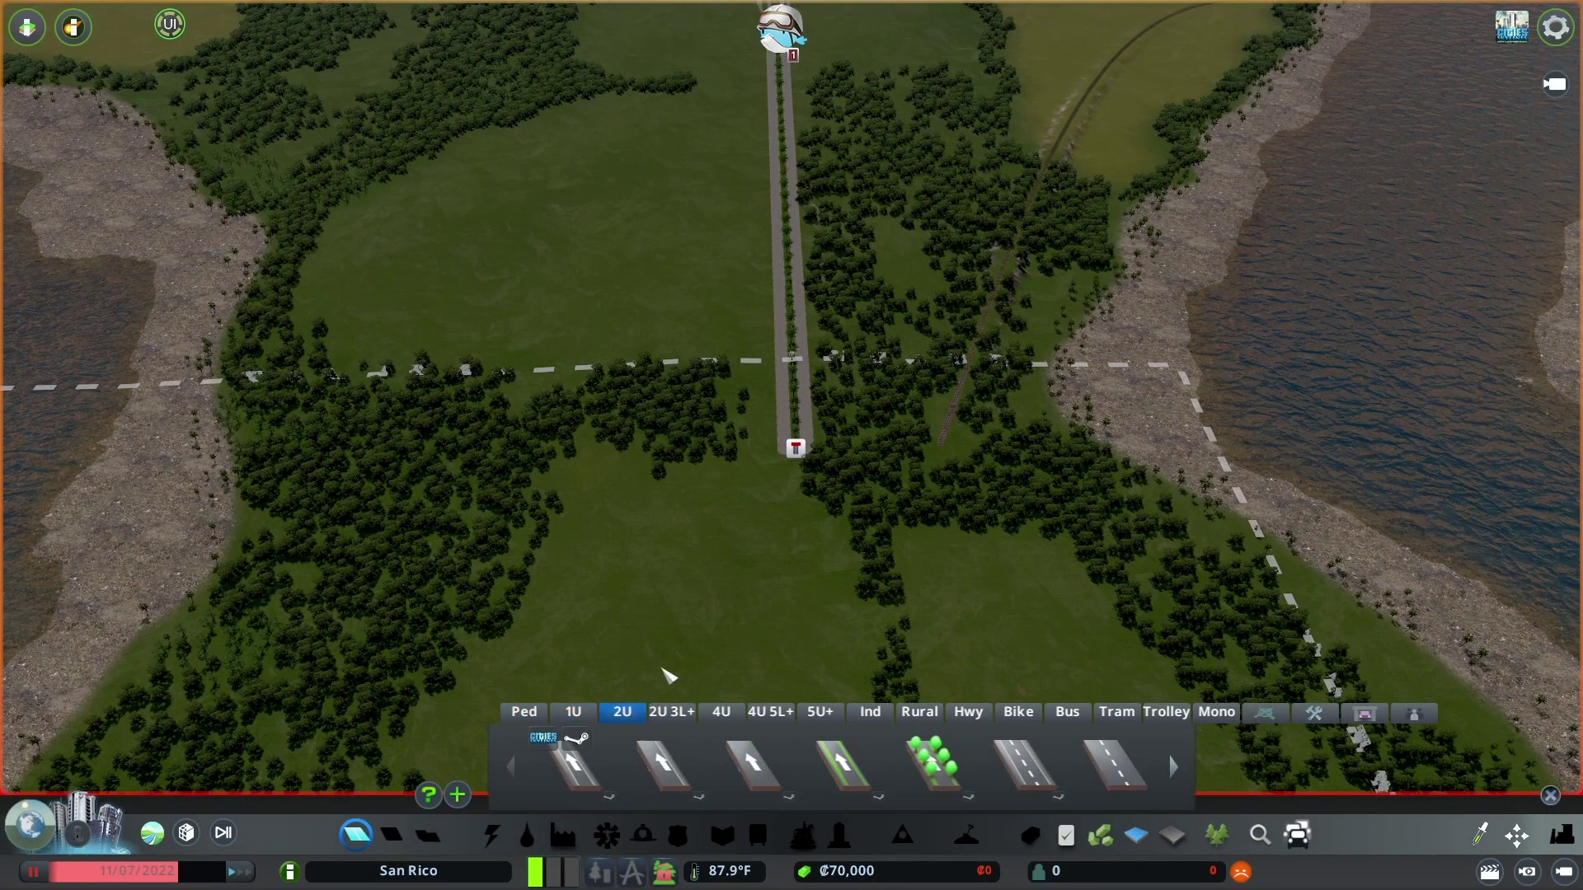
left_click(1030, 755)
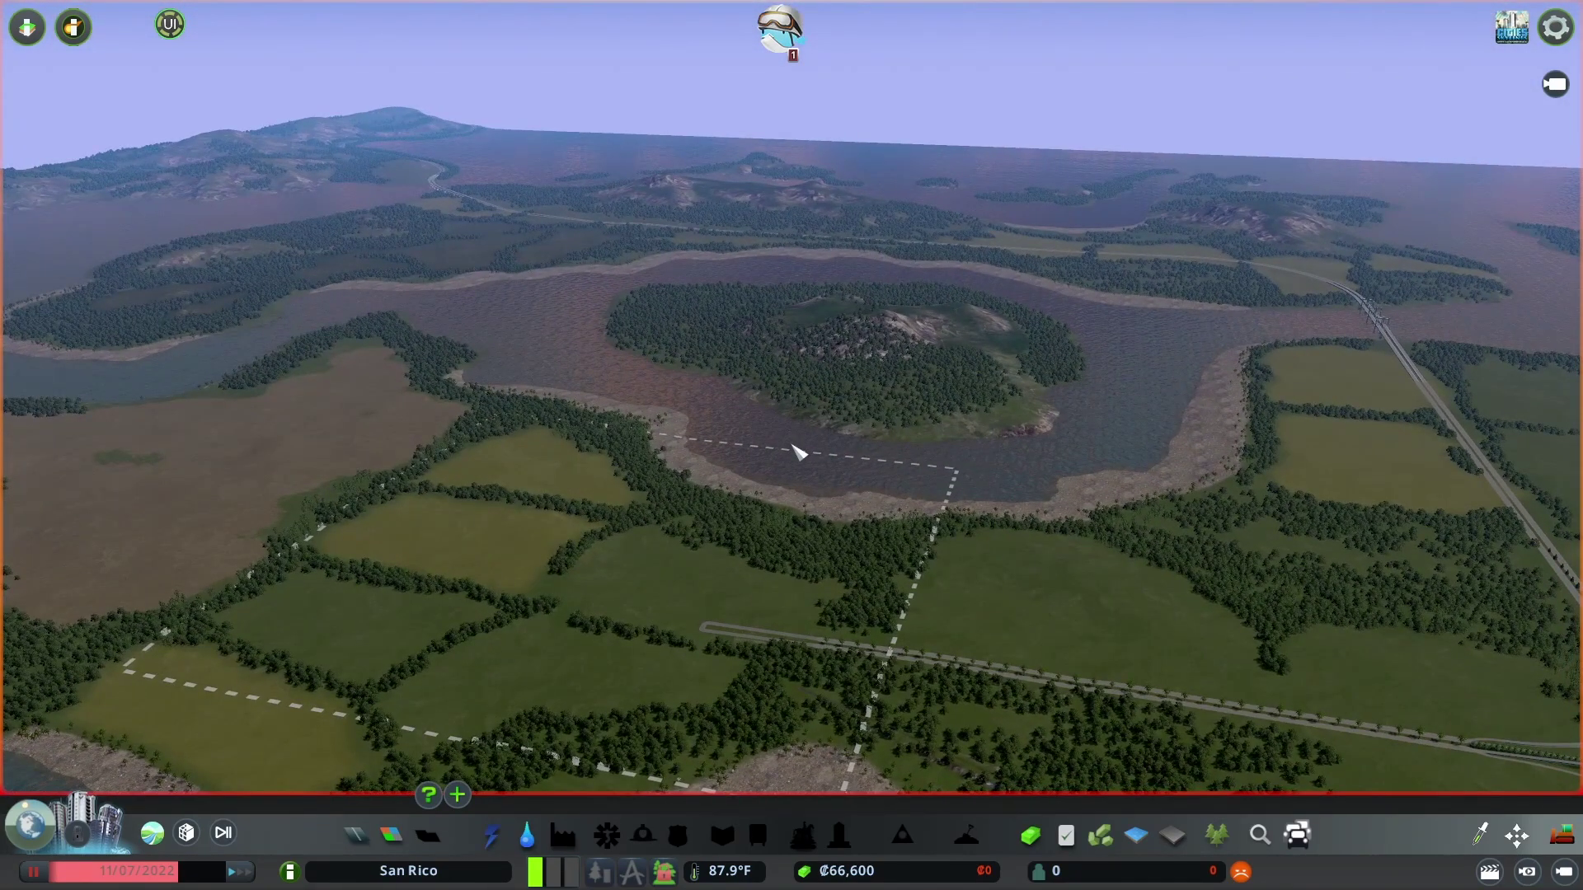
middle_click_drag(791, 445, 487, 418)
middle_click_drag(1228, 457, 1550, 462)
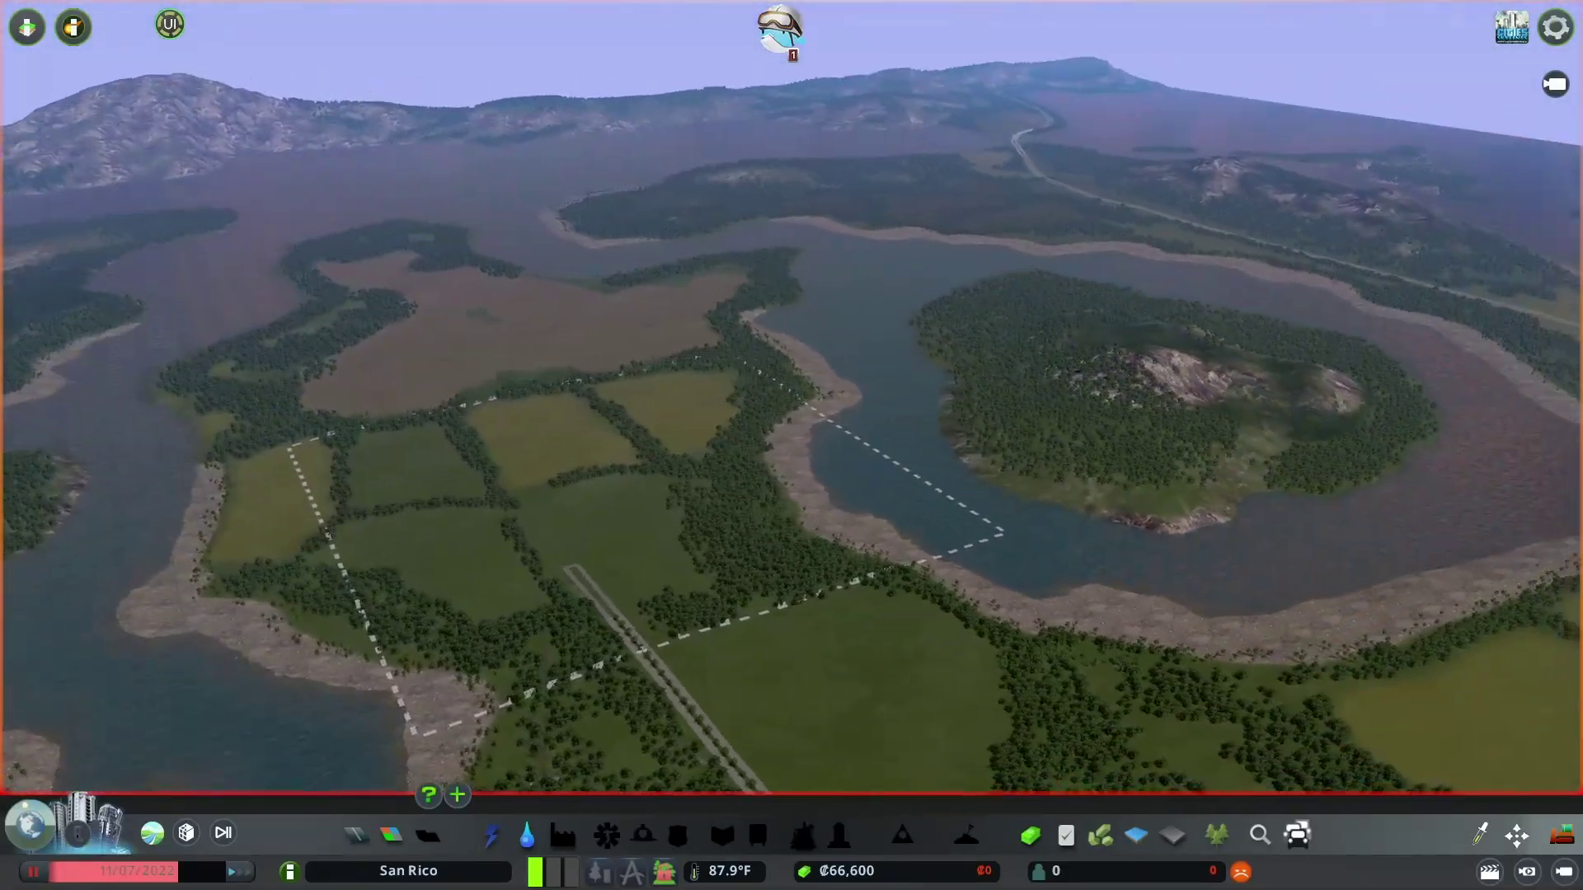